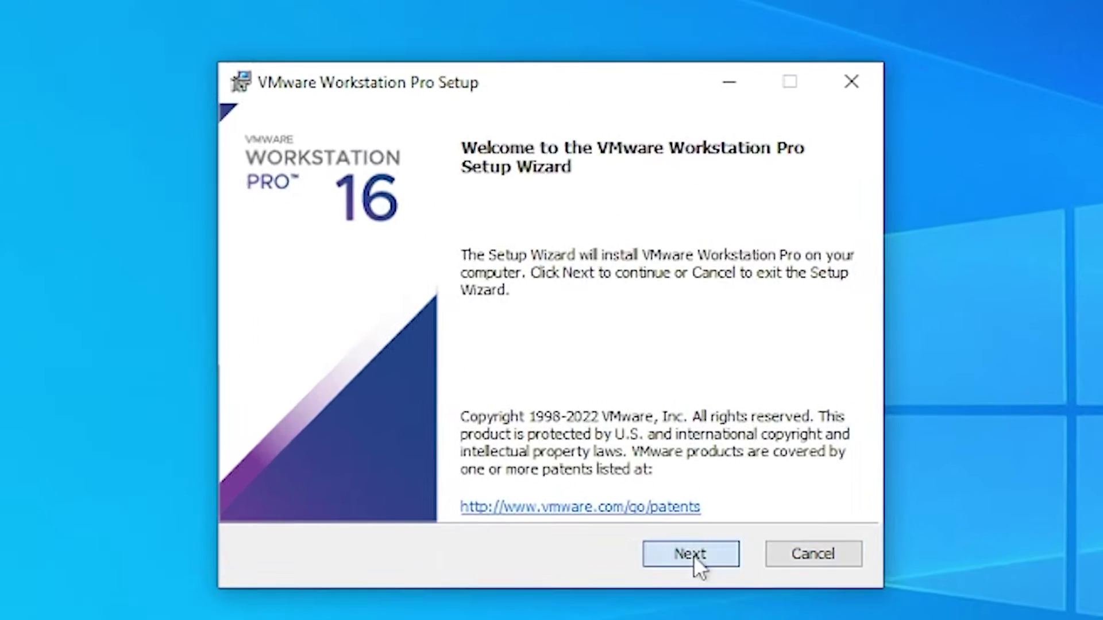
Accept the license agreement and enable the Enhanced Keyboard Driver
click(612, 415)
click(368, 491)
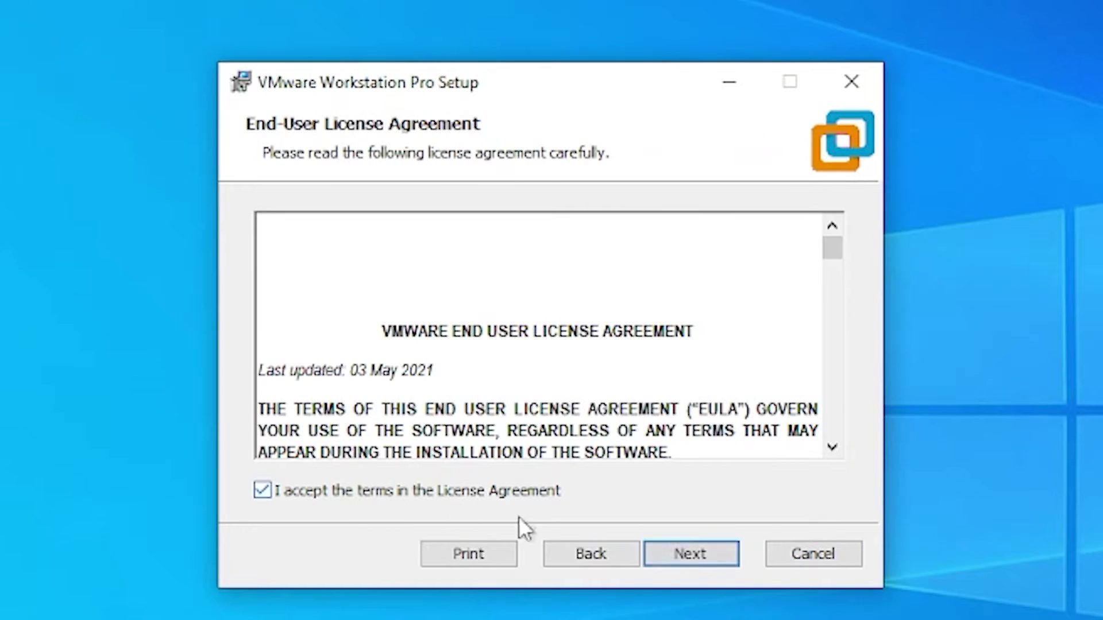
click(673, 553)
click(401, 289)
click(706, 561)
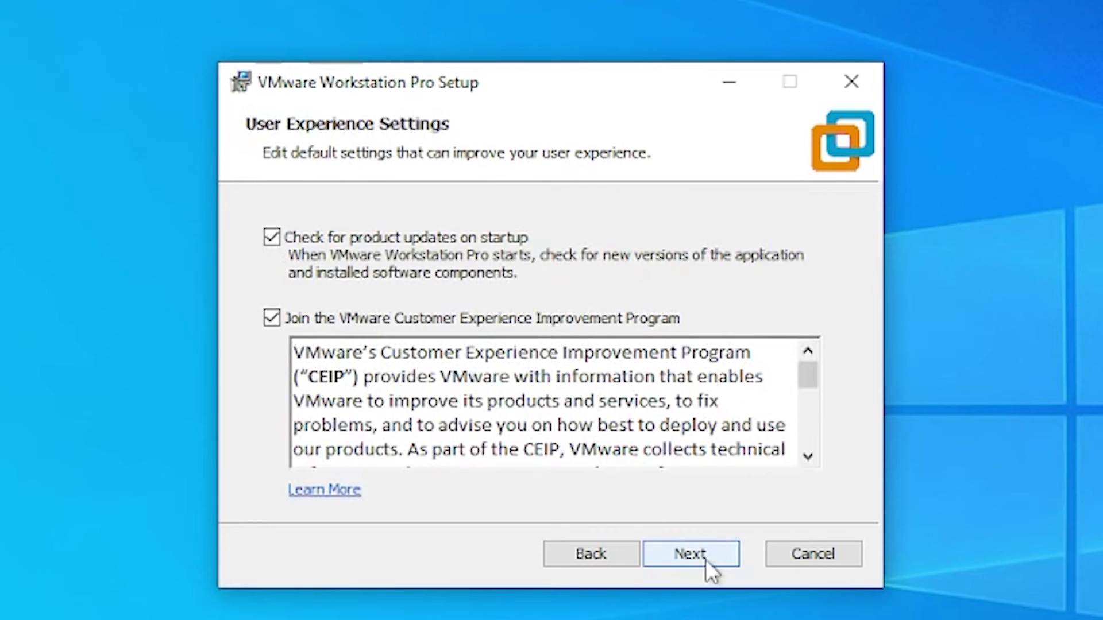
Turn off CEIP and update checks, install Workstation Pro 16, then restart Windows
click(336, 319)
click(333, 240)
click(693, 551)
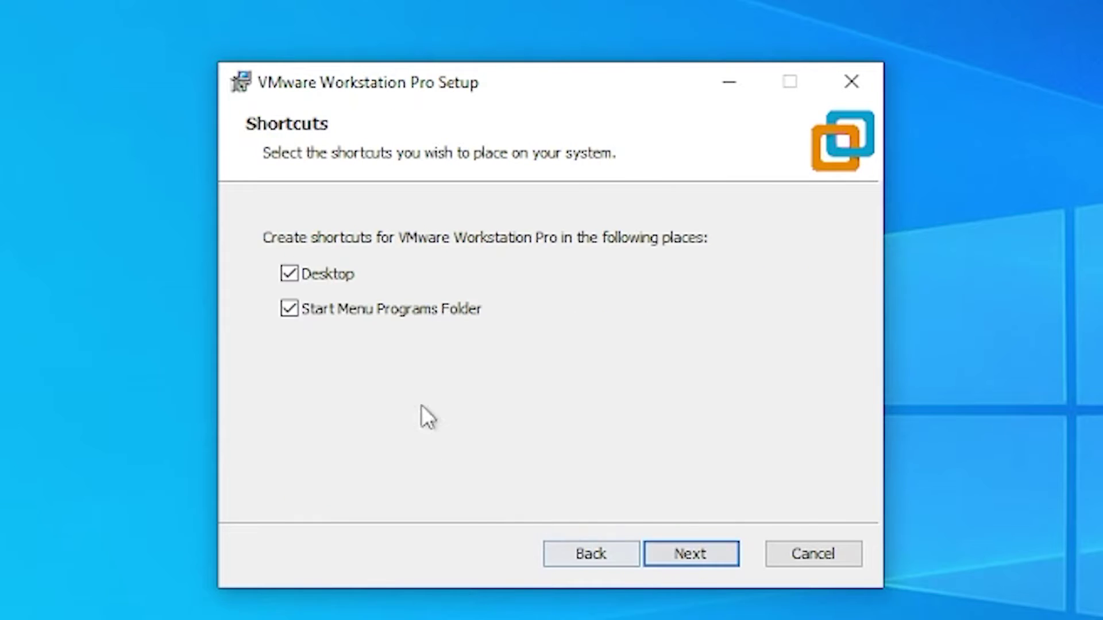
click(674, 556)
click(684, 564)
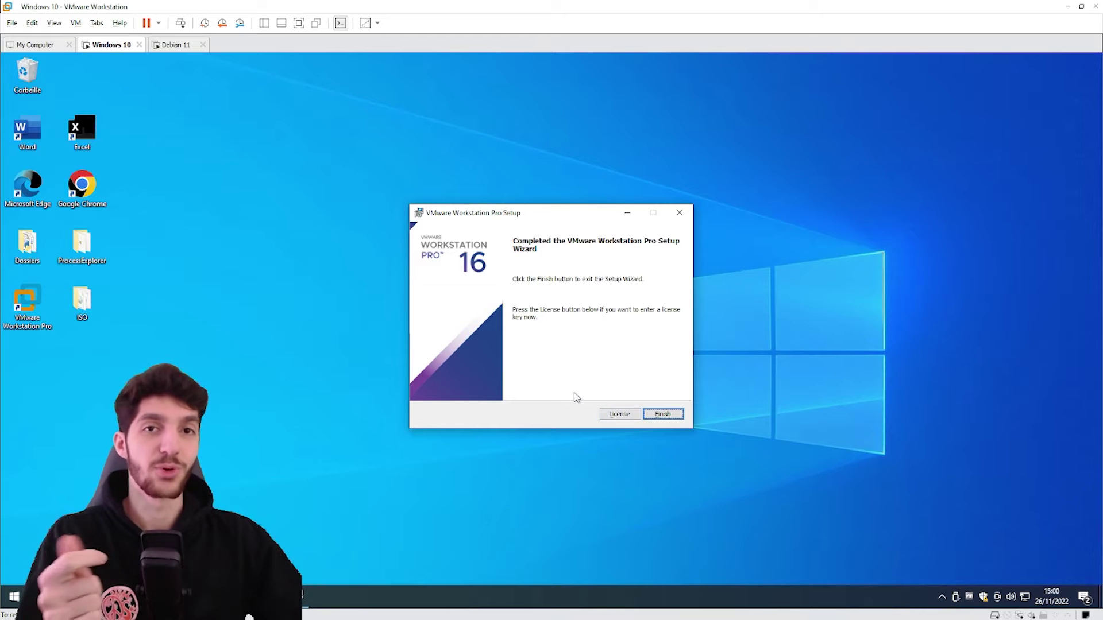
click(664, 414)
click(527, 356)
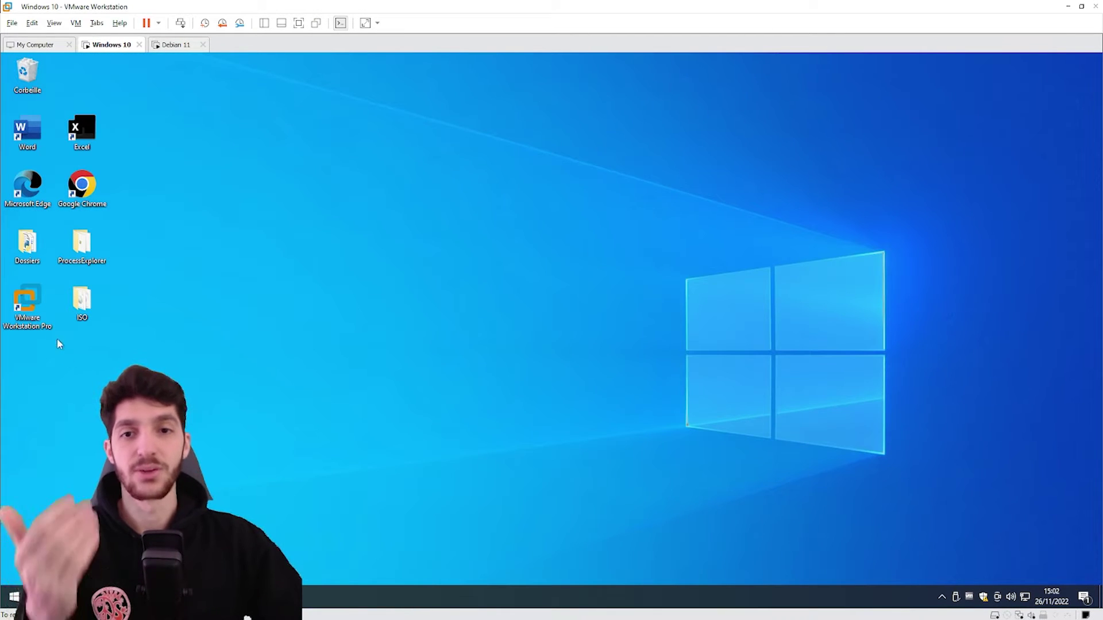
Launch VMware Workstation Pro and open the ISO folder with the Debian and Windows images
double_click(40, 311)
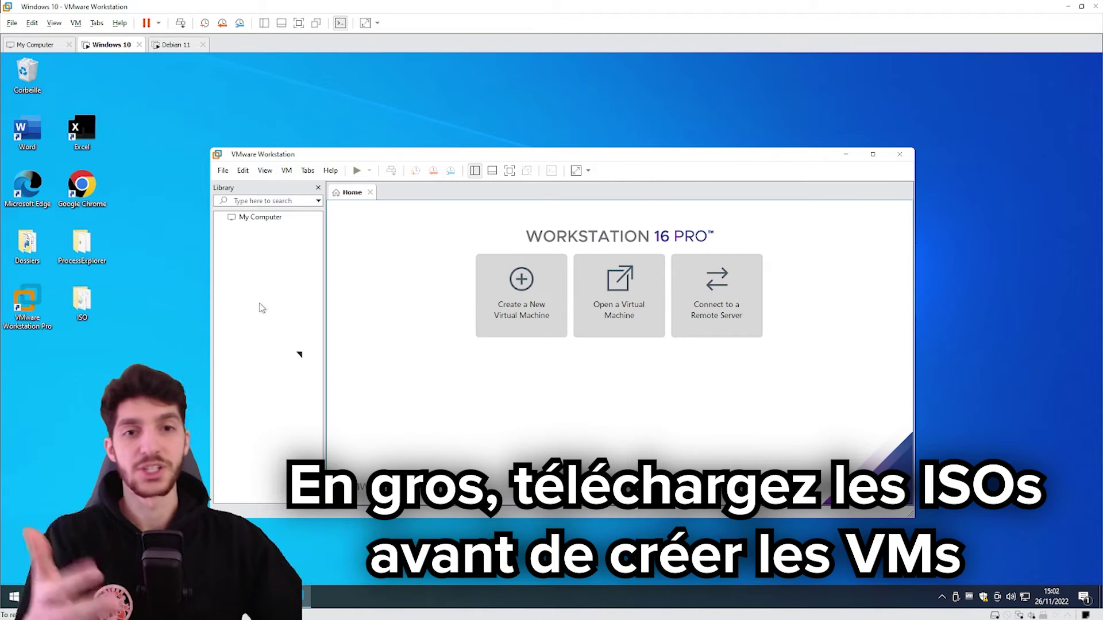
double_click(83, 302)
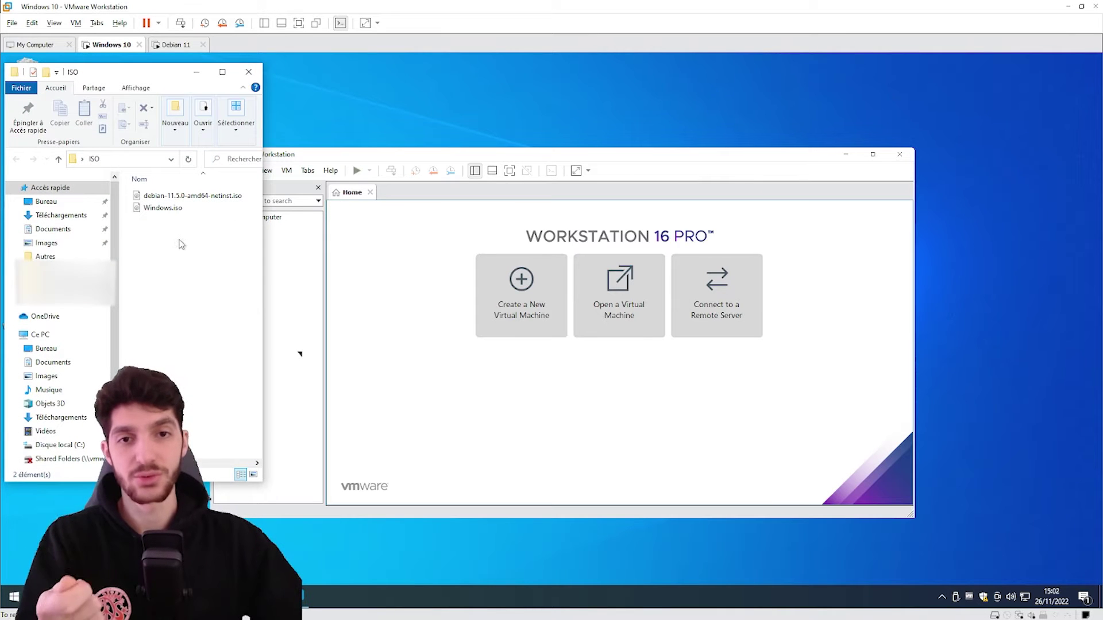
drag(179, 239, 158, 223)
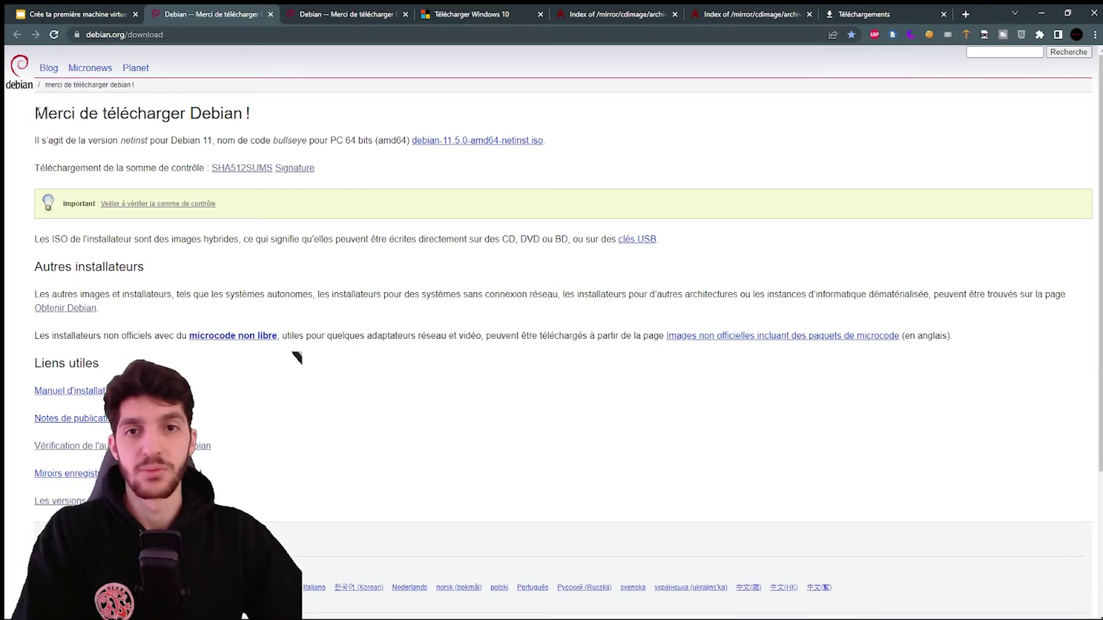
Download debian-11.5.0-amd64-netinst.iso from the Debian download page's amd64 link
triple_click(398, 124)
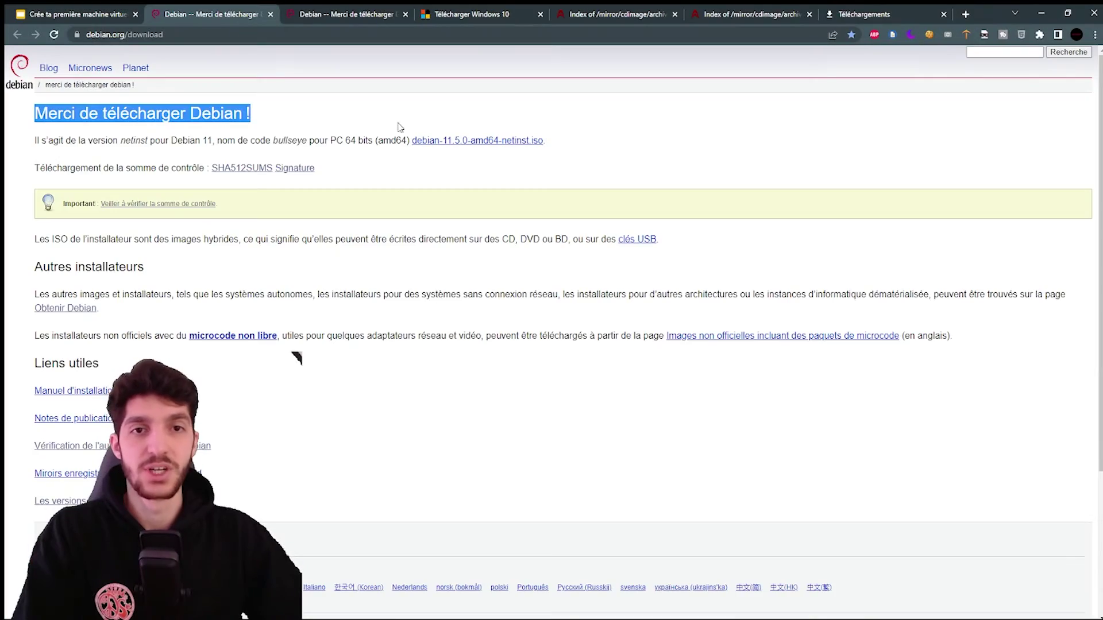
drag(376, 141, 400, 152)
click(449, 149)
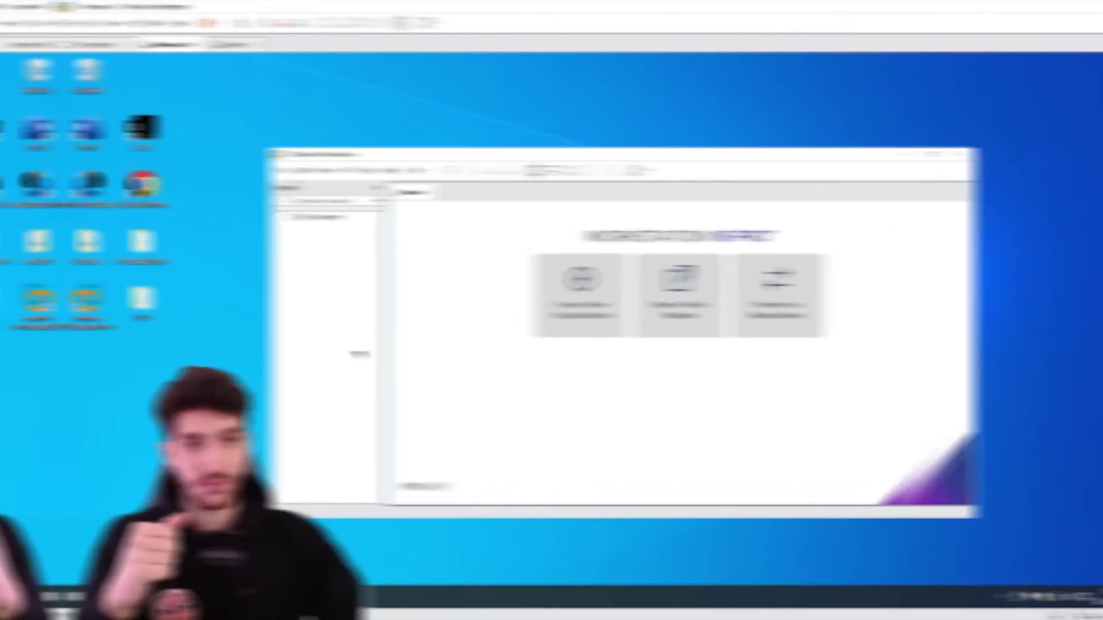
click(135, 117)
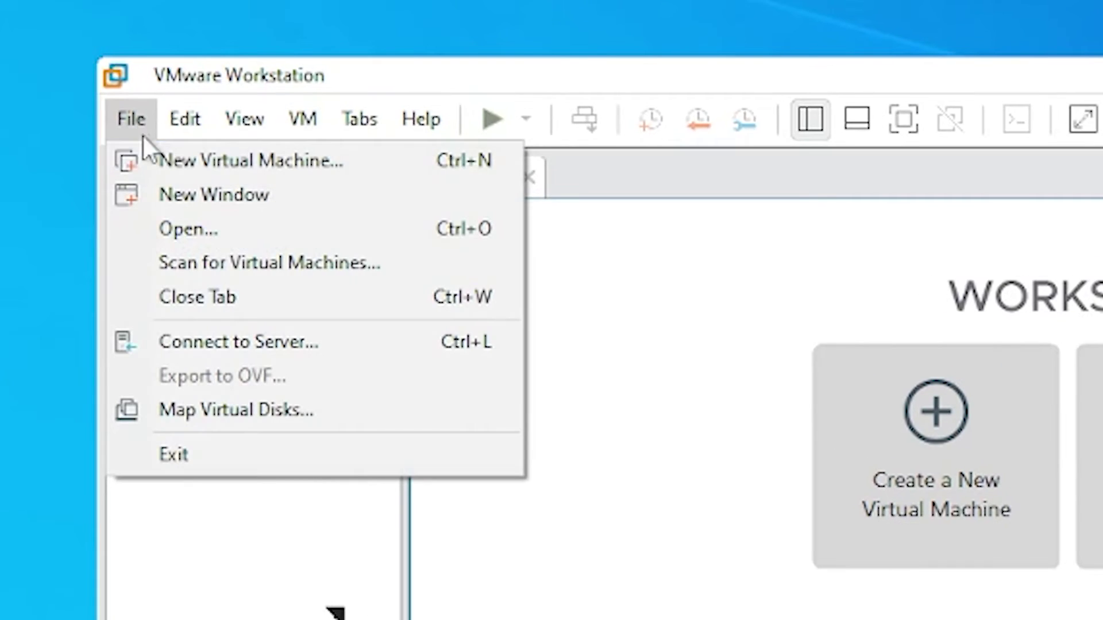
Start a Custom new VM, keeping Workstation 16.2.x compatibility and installing the OS later
click(159, 161)
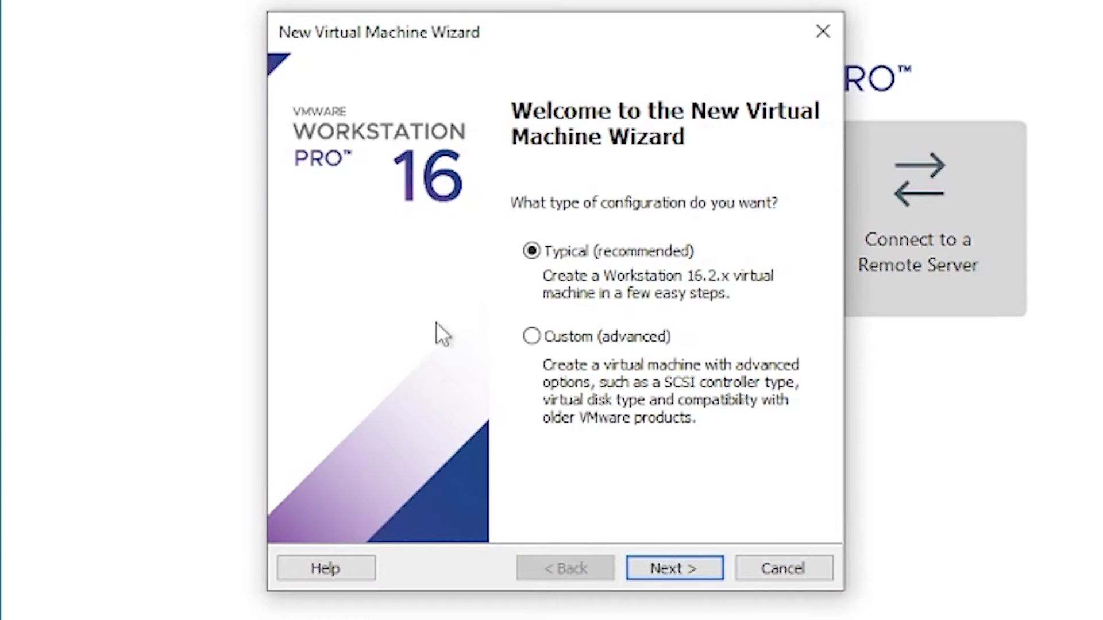
click(667, 566)
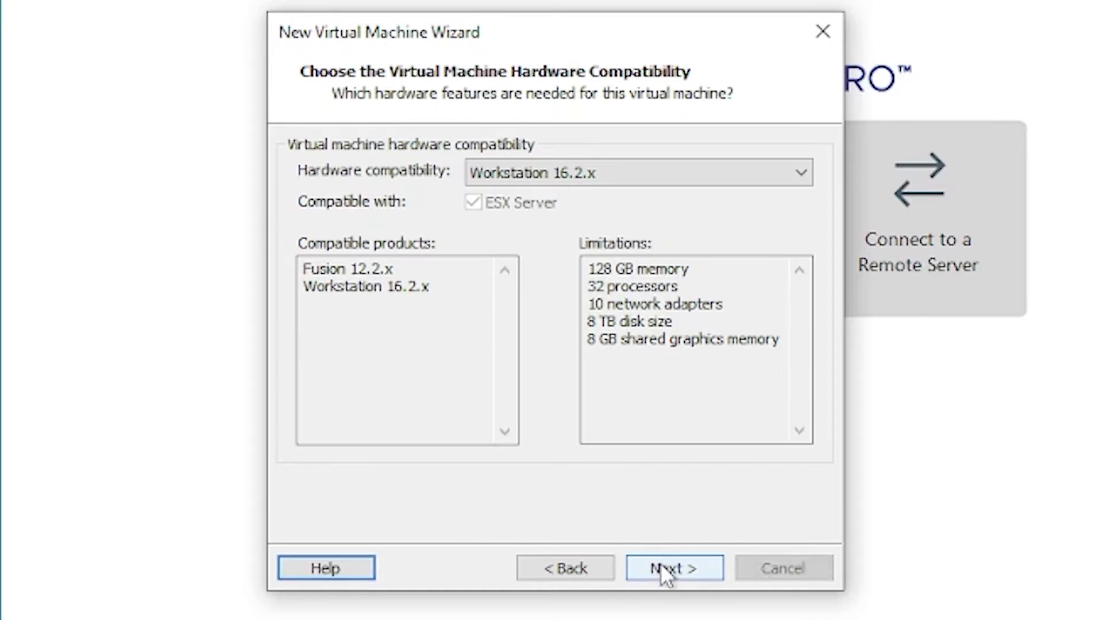
click(592, 173)
click(588, 195)
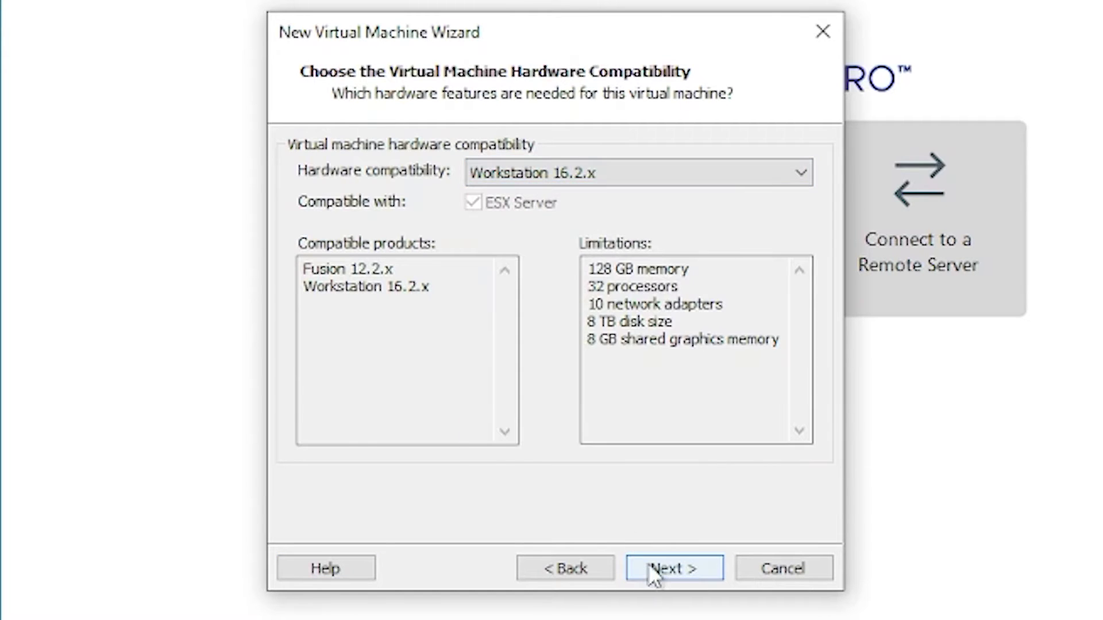
click(666, 569)
click(425, 426)
click(665, 569)
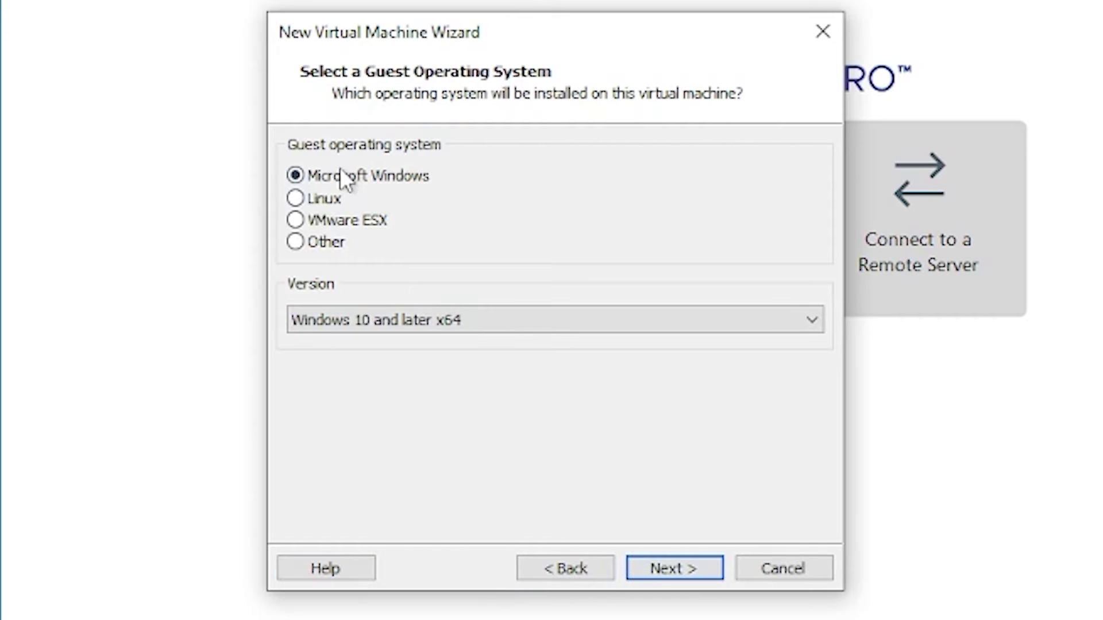
Choose Windows 10 x64, name the VM Windows 10, and select BIOS firmware
click(680, 571)
text(Windows 10)
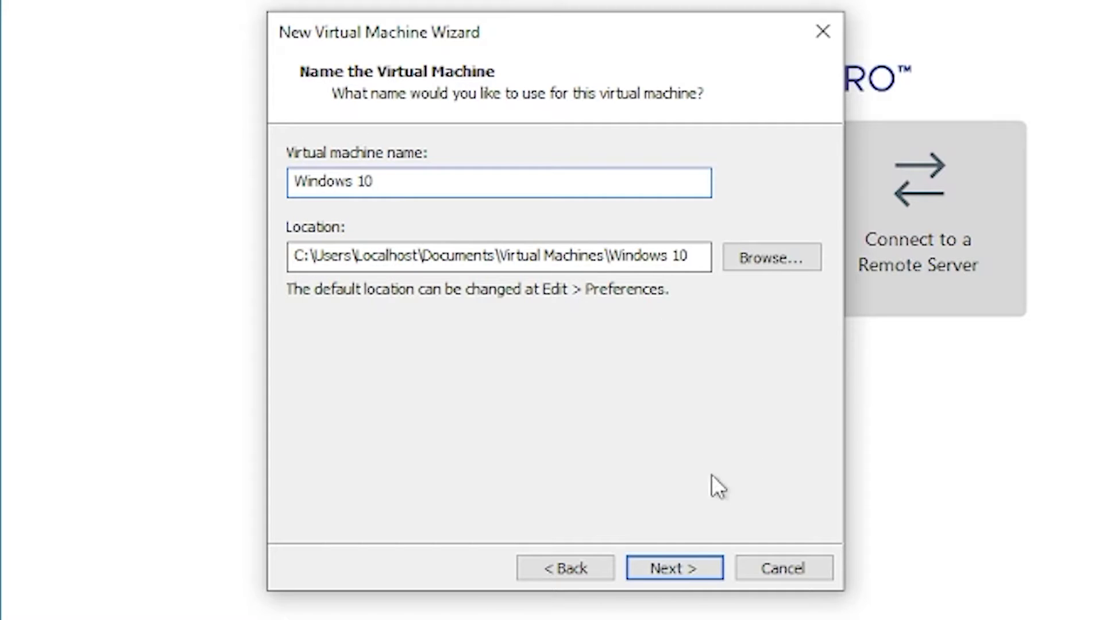
click(688, 575)
click(315, 177)
click(674, 569)
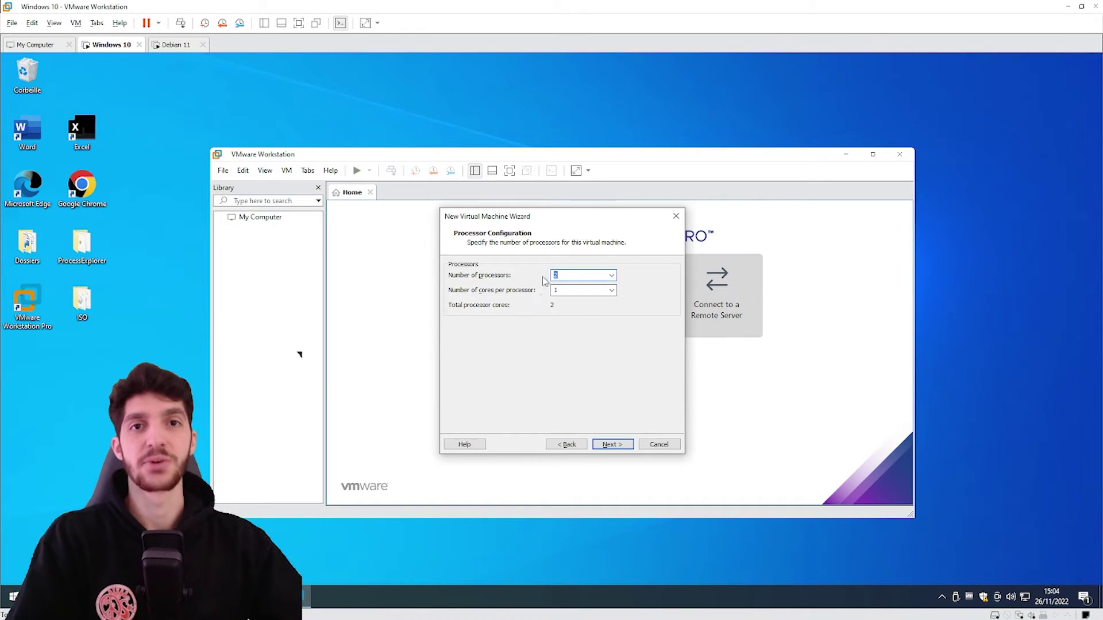
Check the slide specs, then set 2 processors with 1 core each and 2048 MB memory
key(alt+Tab)
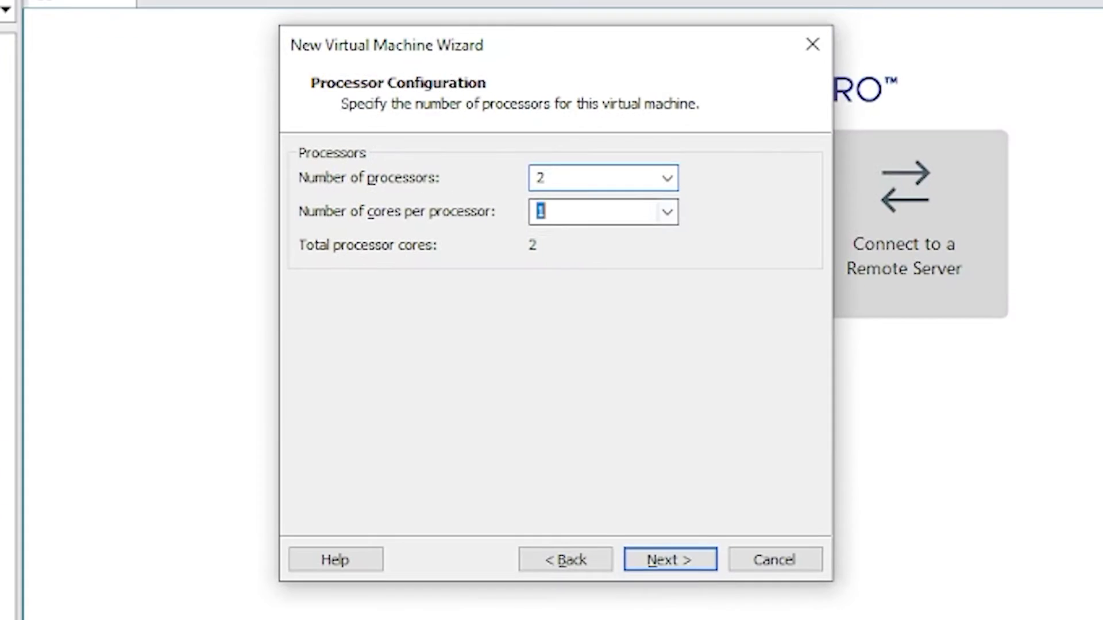
key(shift+Tab)
key(Tab)
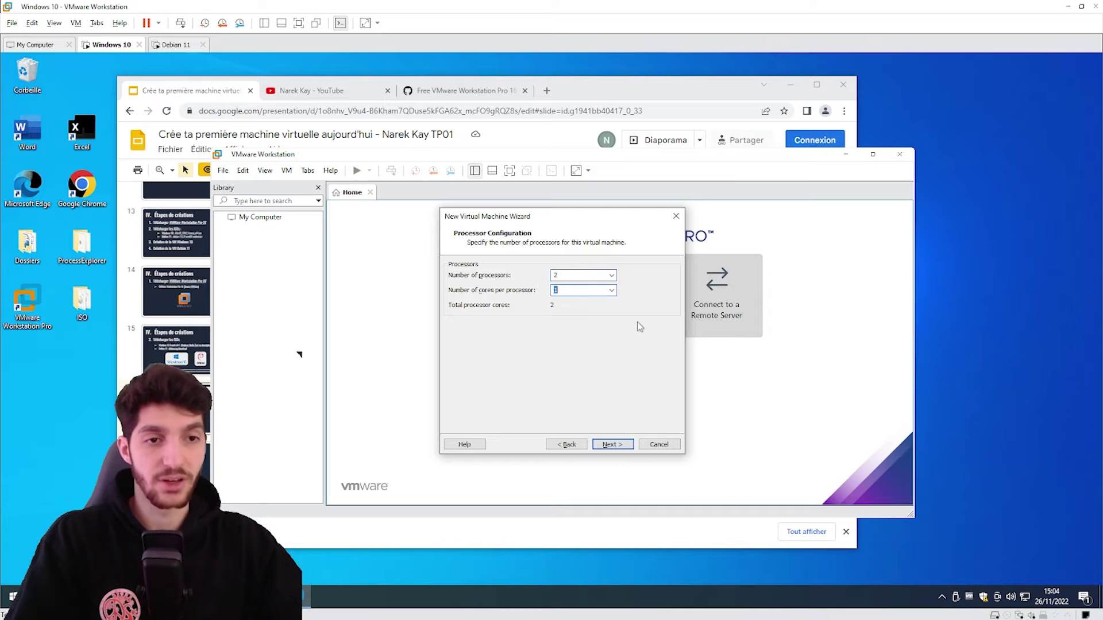
click(604, 445)
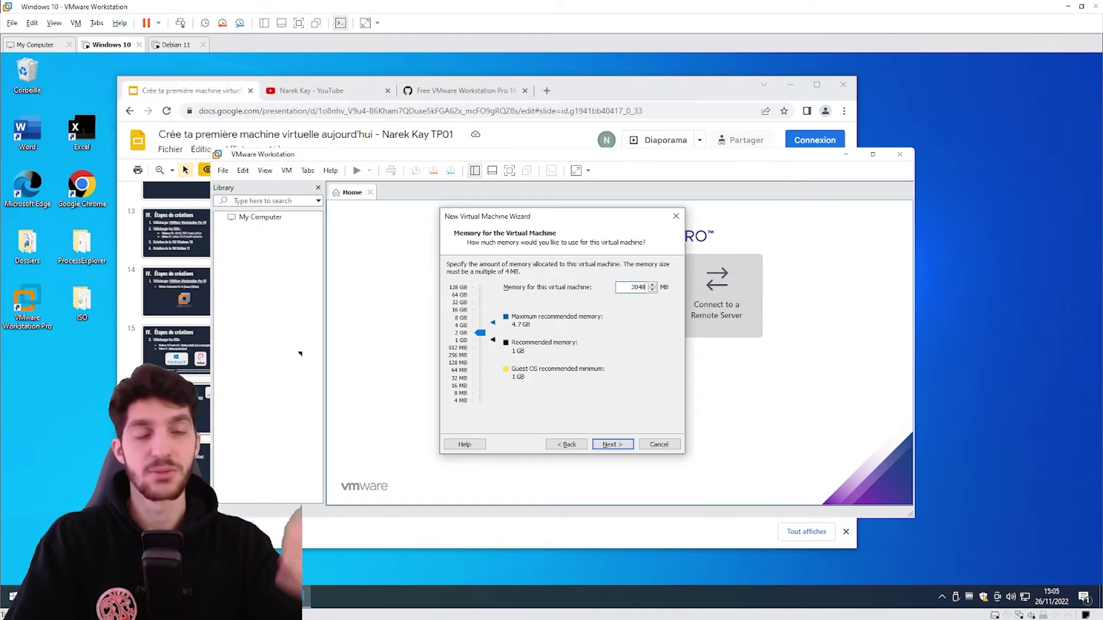
click(612, 444)
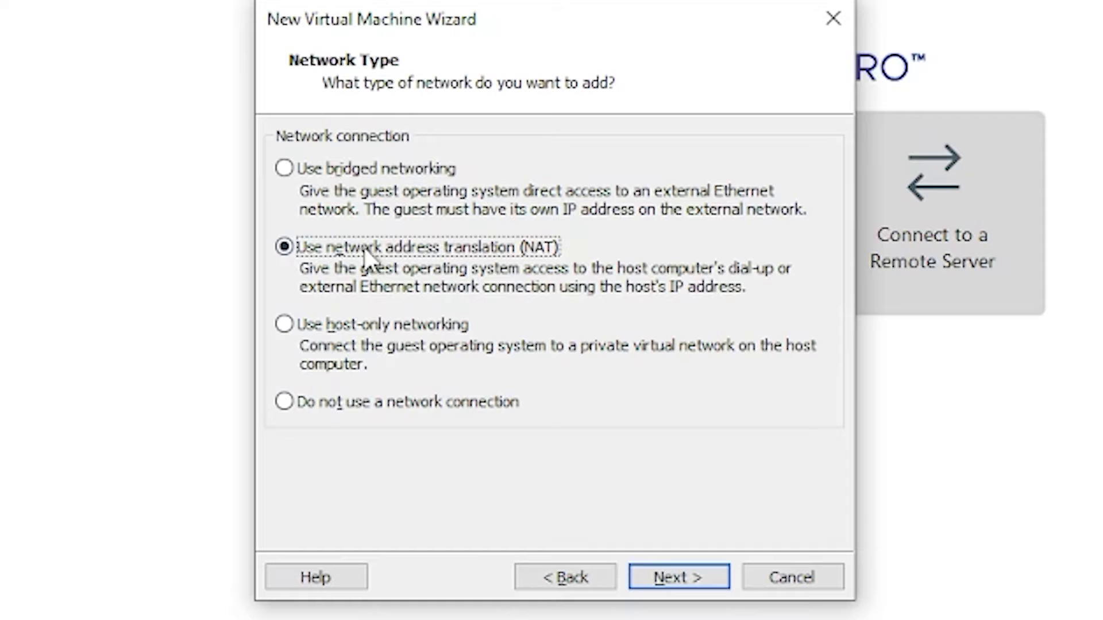
Keep NAT and LSI Logic SAS, create a 20 GB single-file disk Windows 10.vmdk, and finish
click(668, 574)
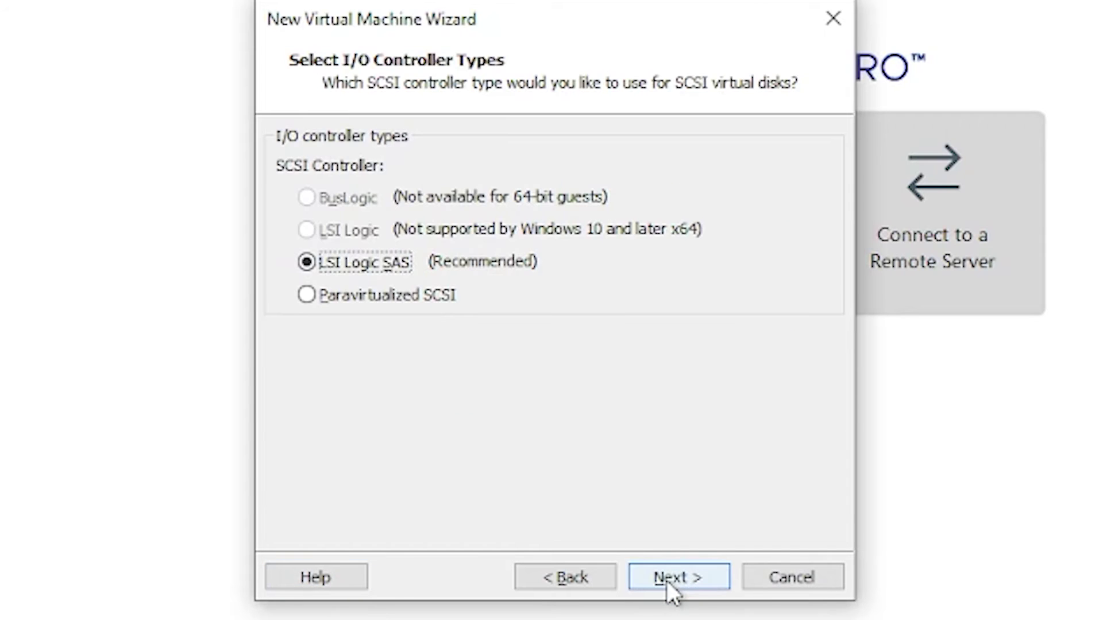
click(667, 580)
click(667, 580)
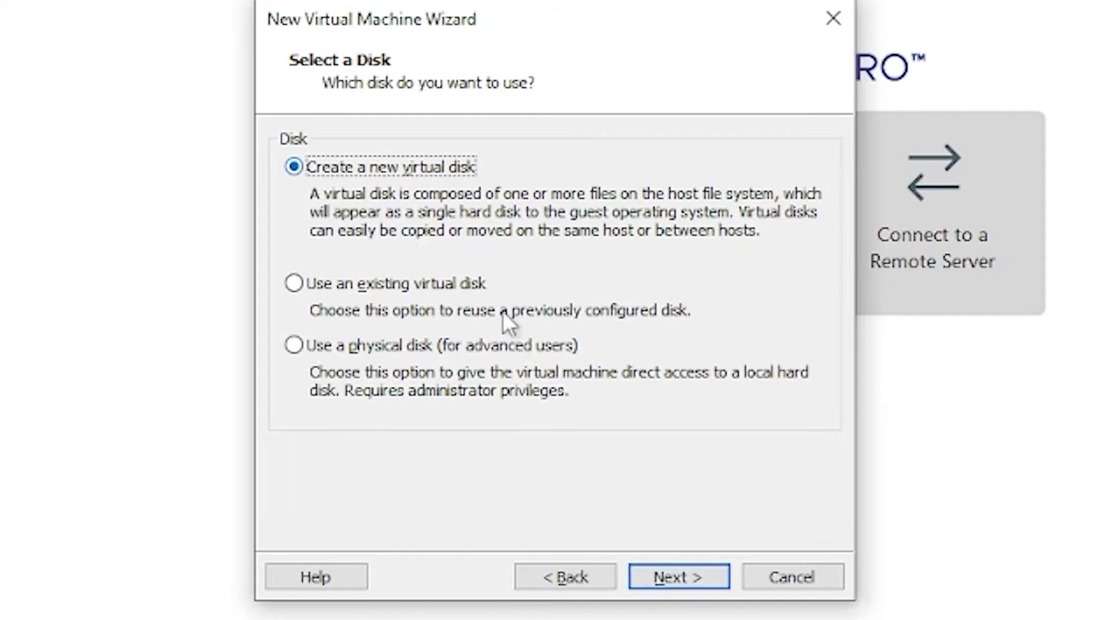
click(674, 579)
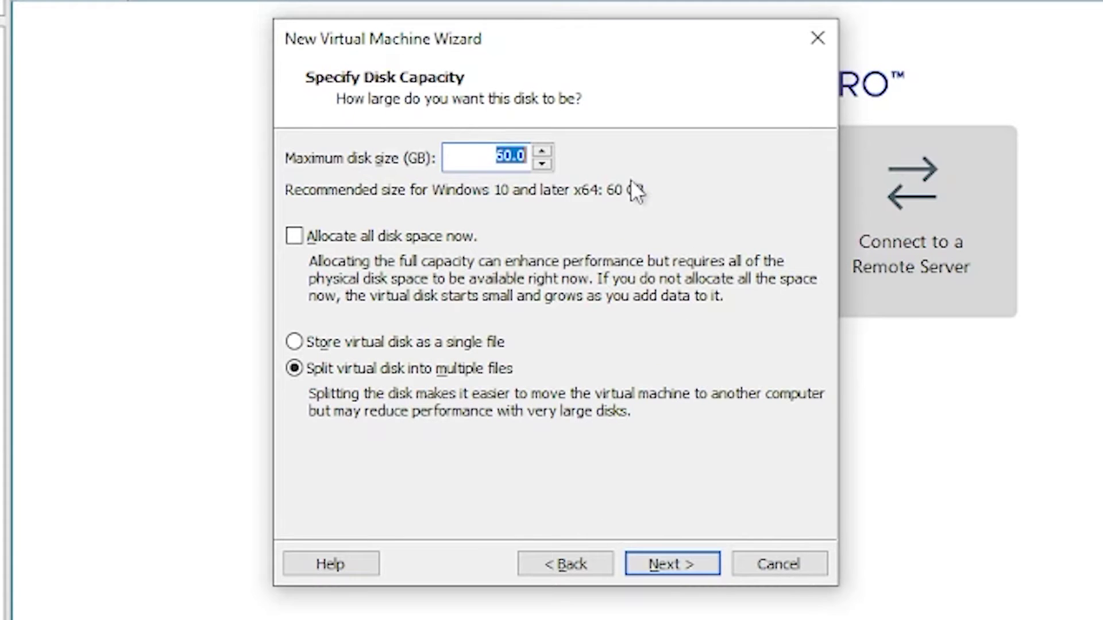
text(20)
click(394, 343)
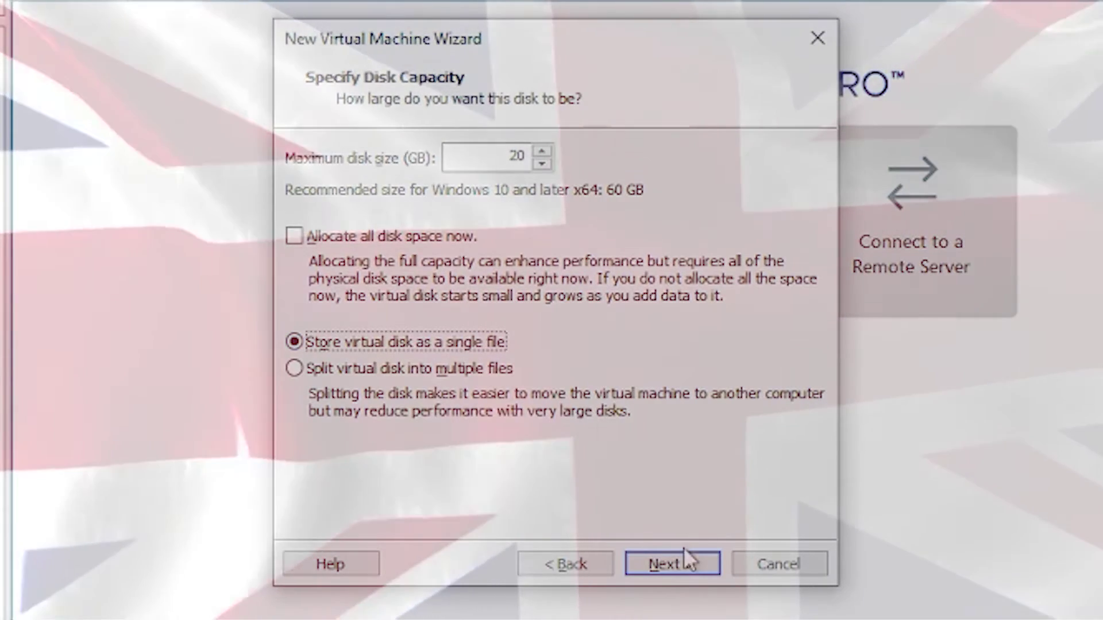
click(681, 563)
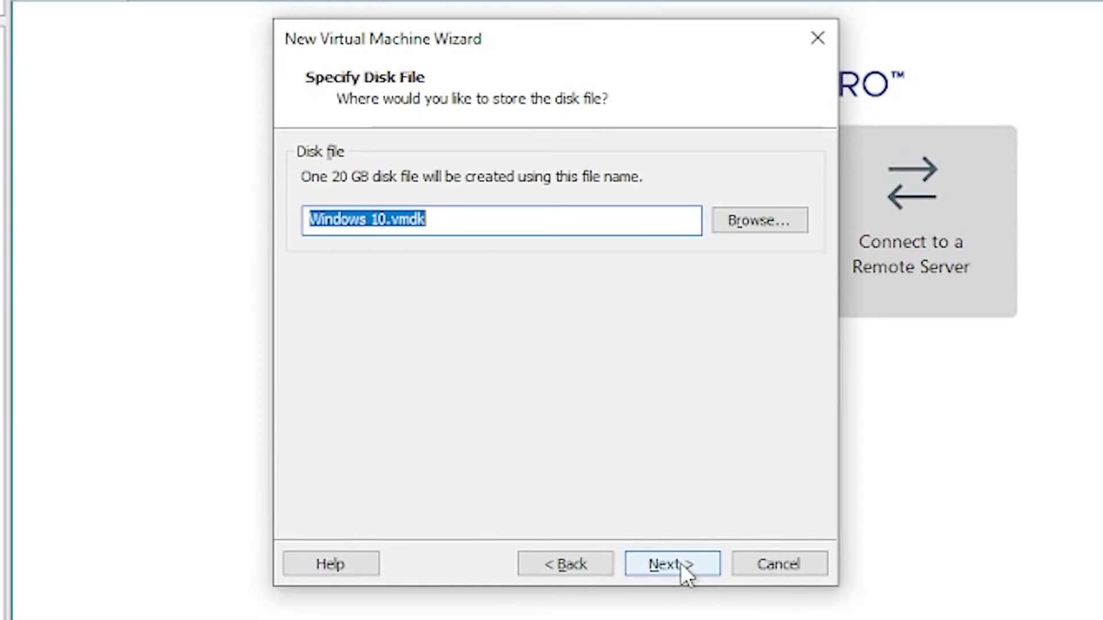
click(680, 563)
click(673, 563)
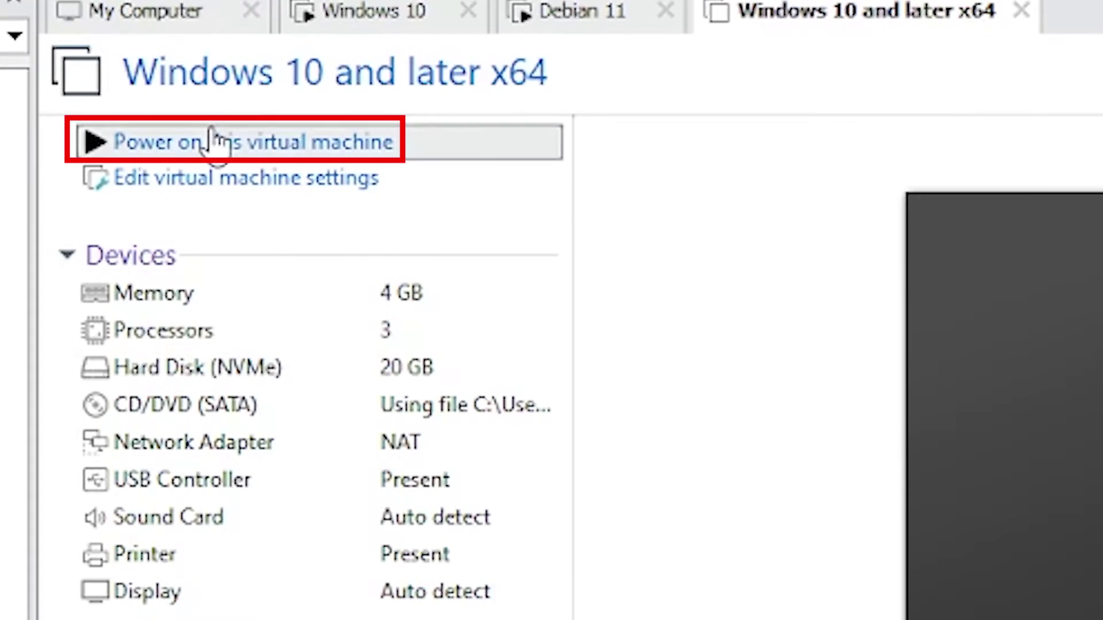
Power on the VM, accept French language settings, and skip the product key
click(219, 87)
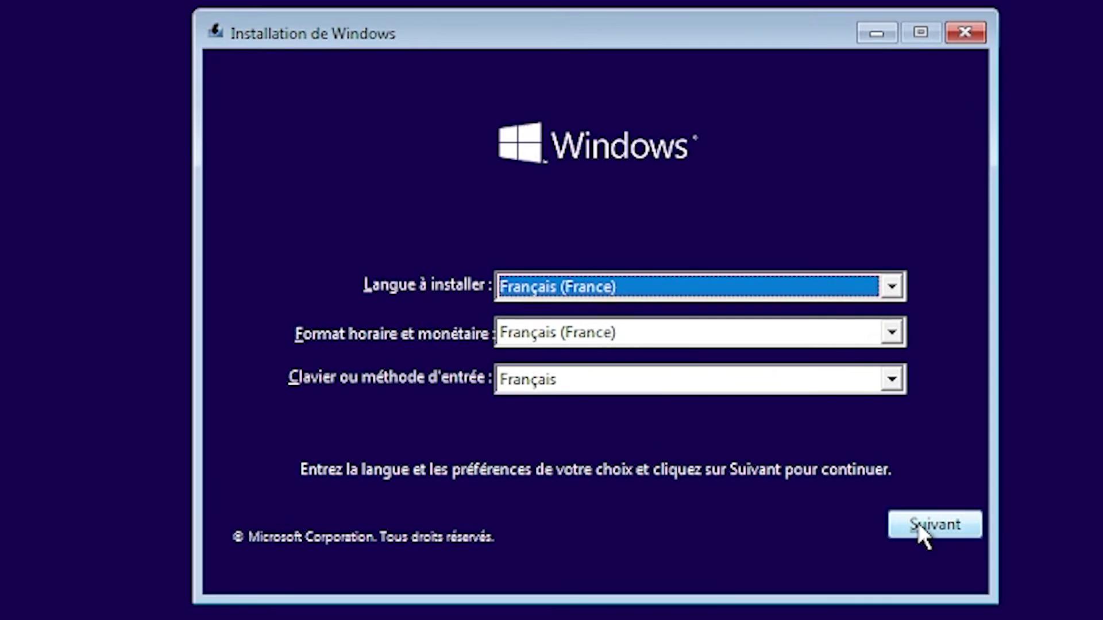
click(776, 428)
click(647, 317)
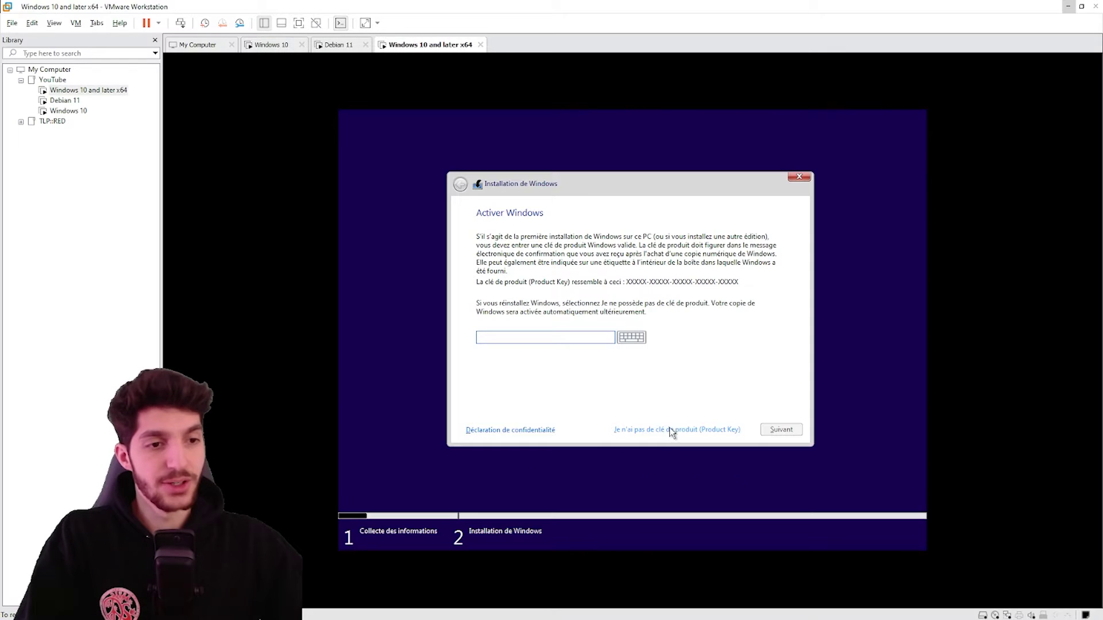
click(664, 430)
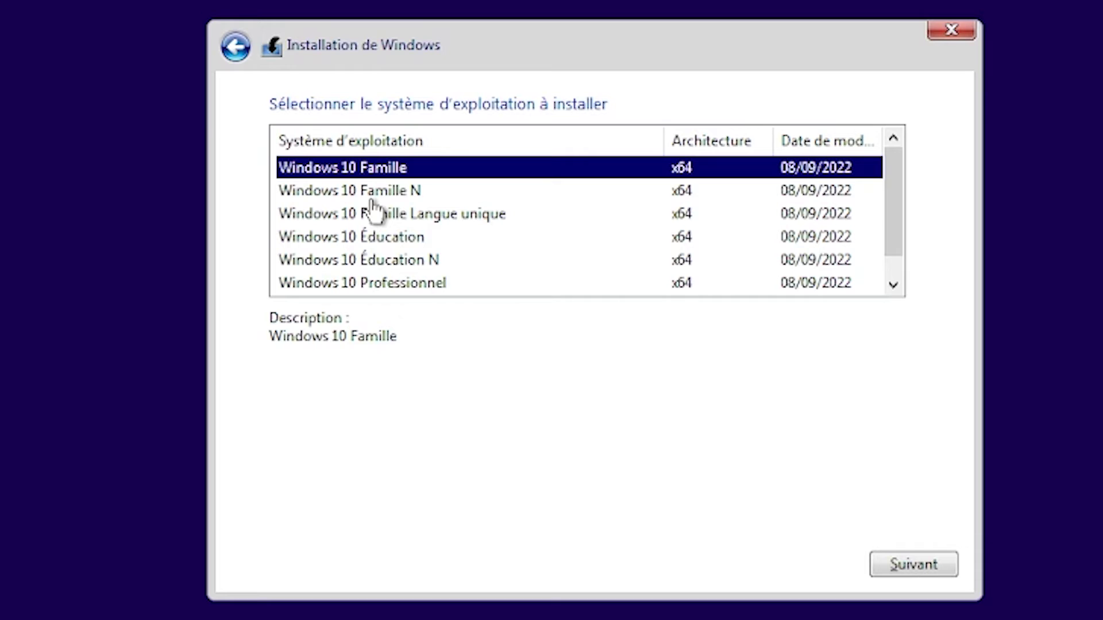
Choose Windows 10 Professionnel and custom-install it on the unallocated 20 GB drive
click(376, 282)
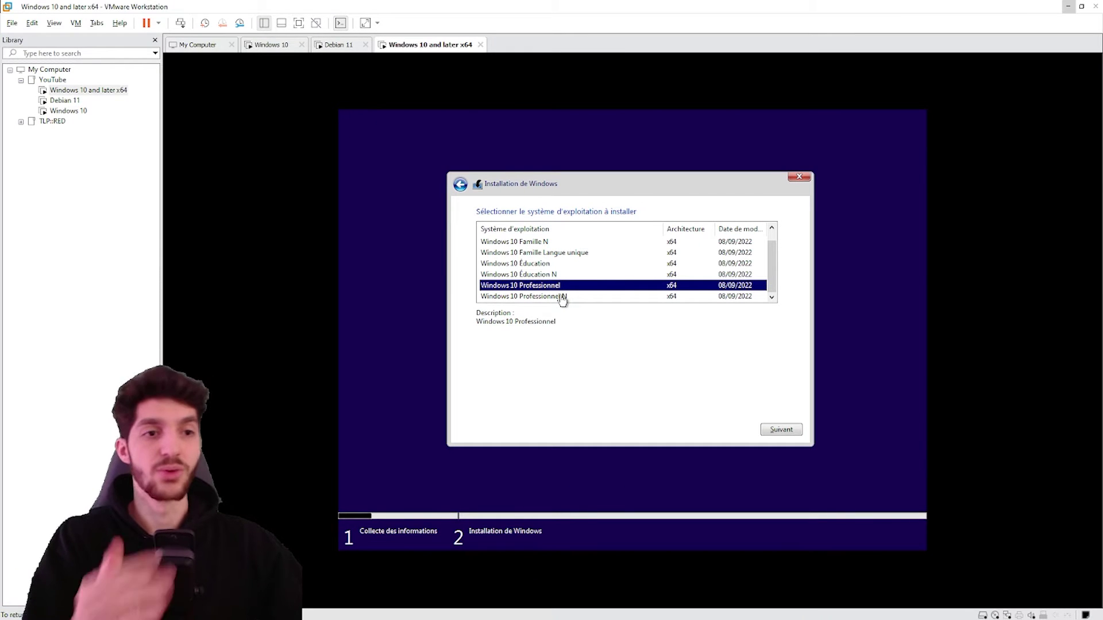
click(481, 295)
click(540, 287)
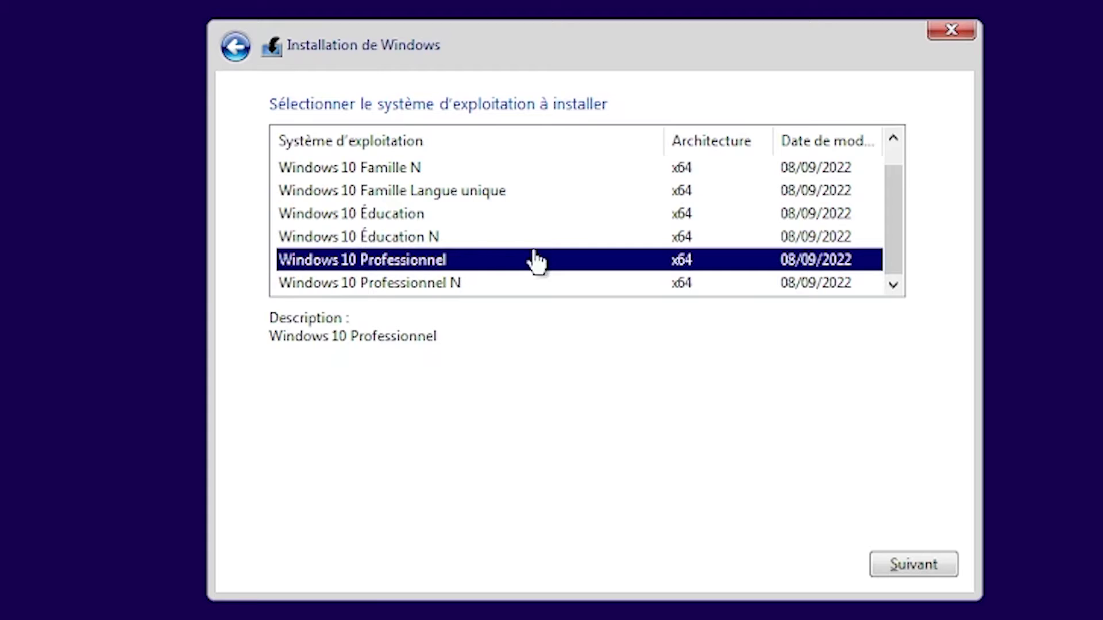
click(889, 563)
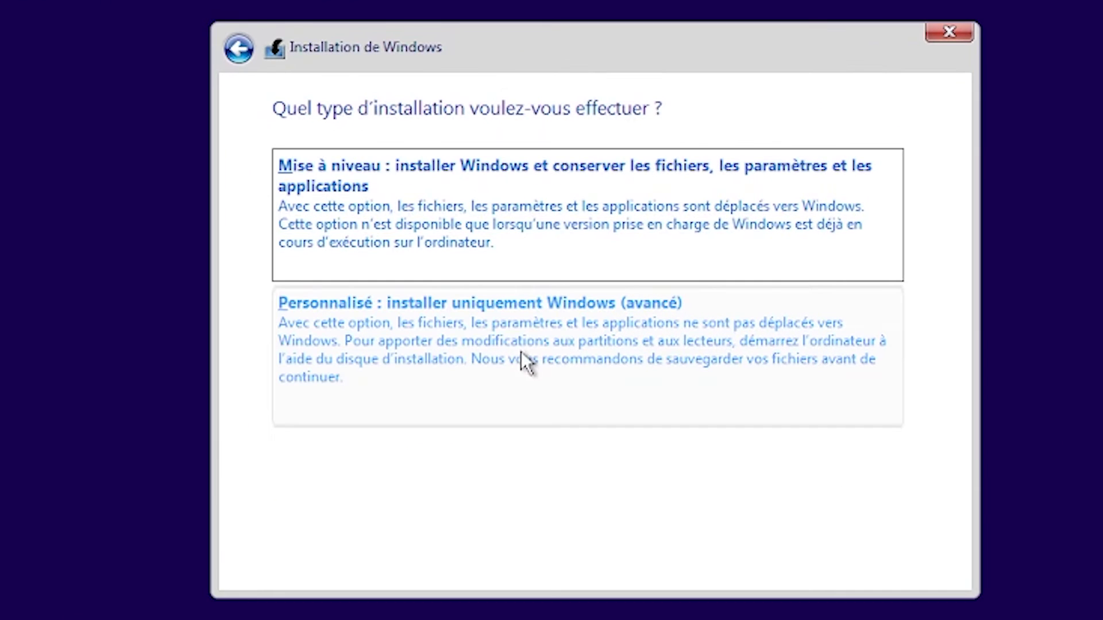
click(432, 334)
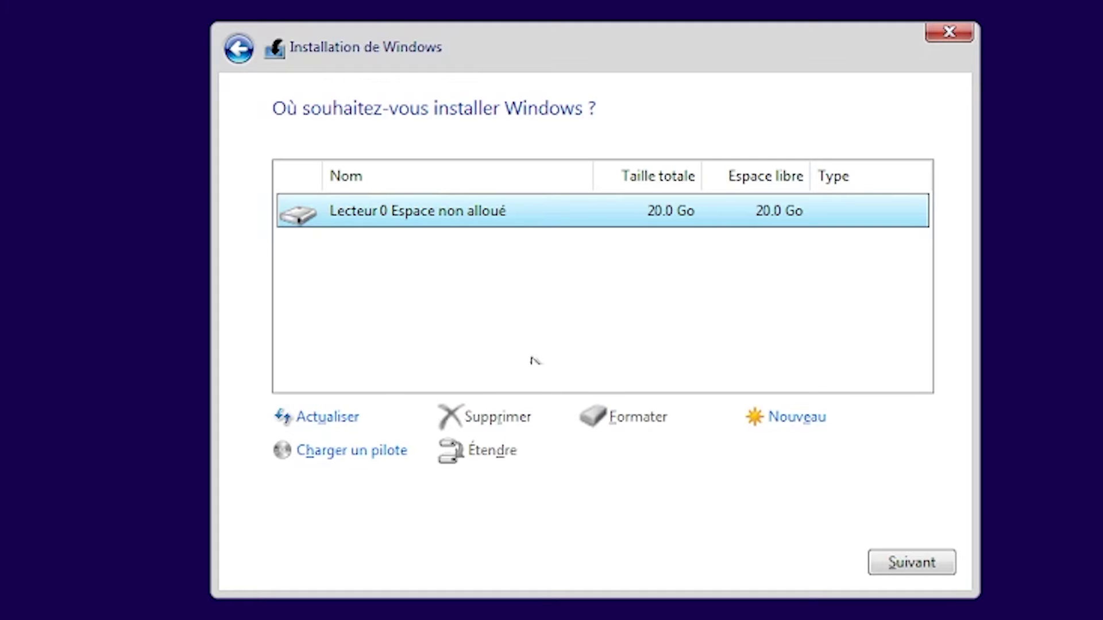
click(884, 563)
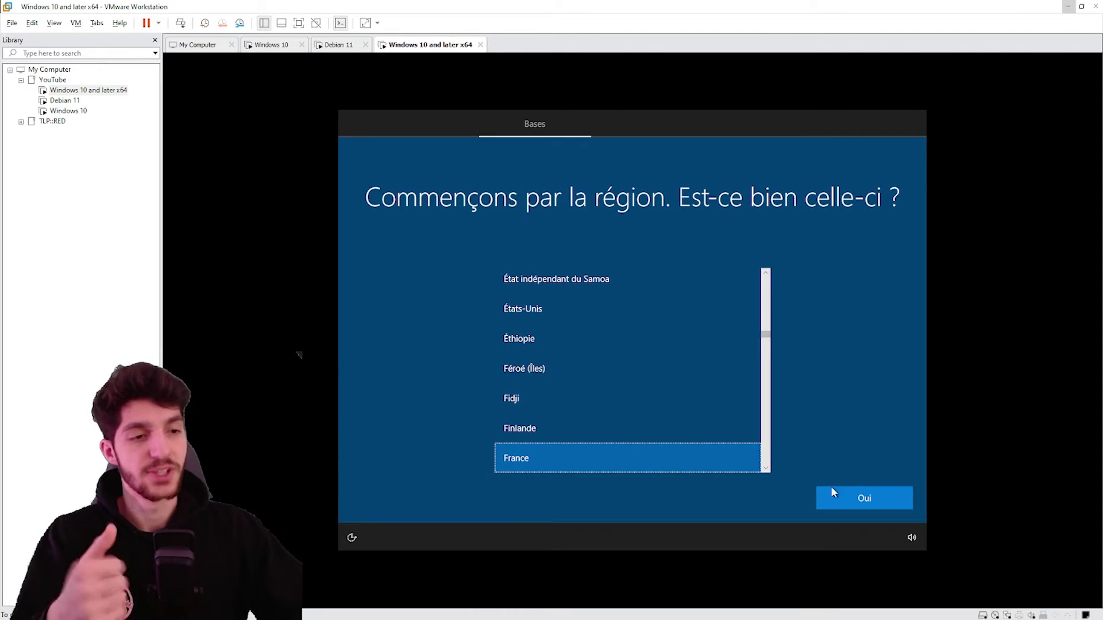
Confirm France region and Français keyboard, skip a second layout, and choose limited setup
click(862, 499)
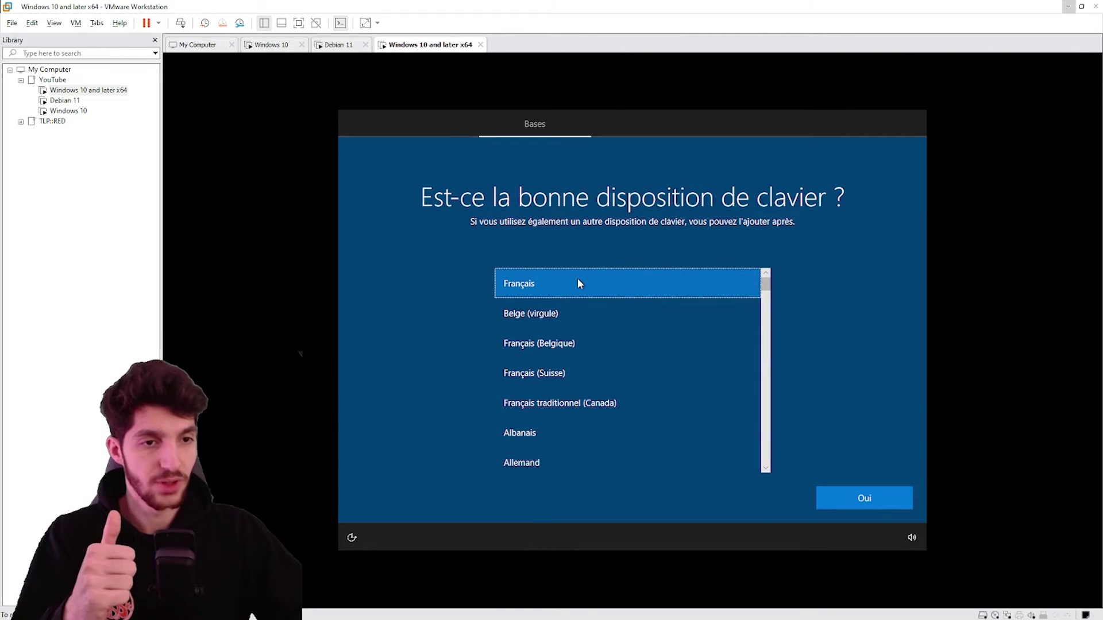
click(857, 505)
click(827, 499)
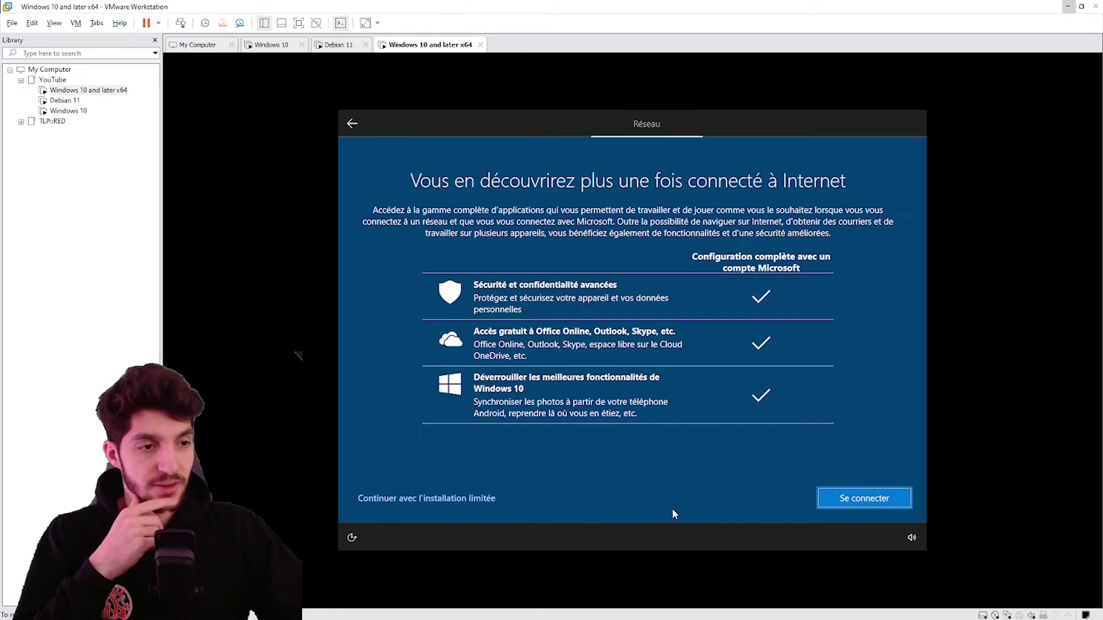
click(450, 500)
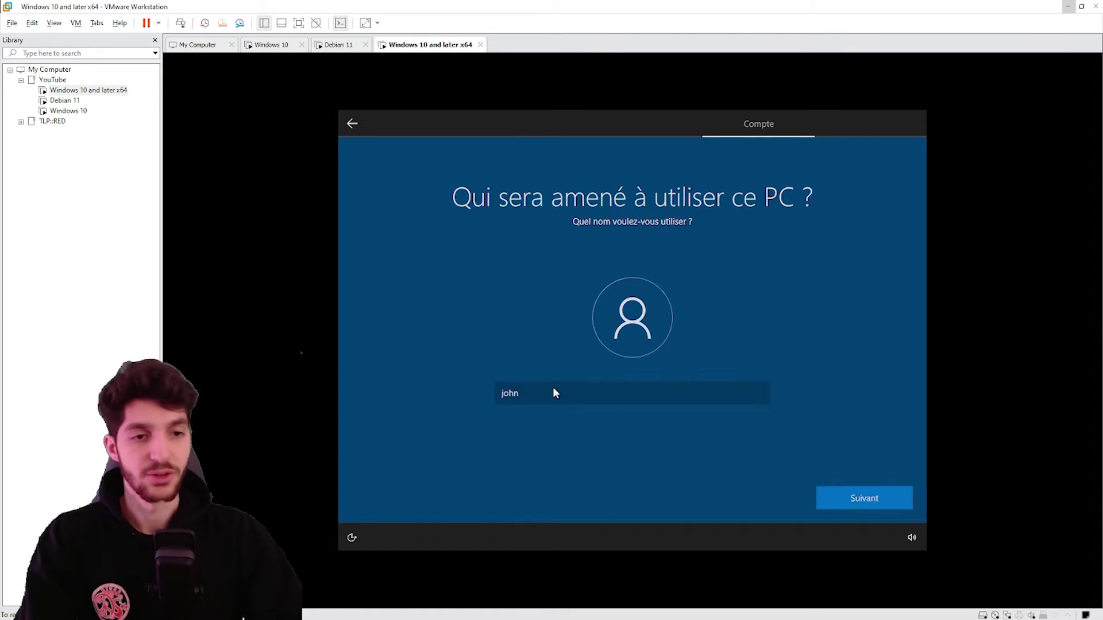
Create the local account with its user name and password
key(Return)
text(12345)
key(Return)
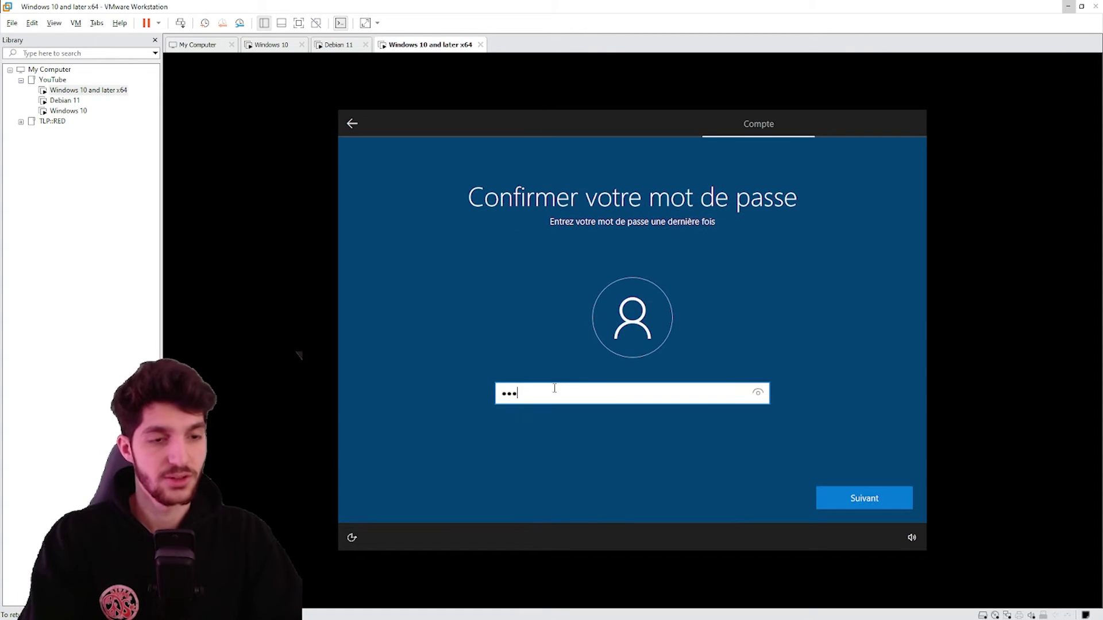
key(Return)
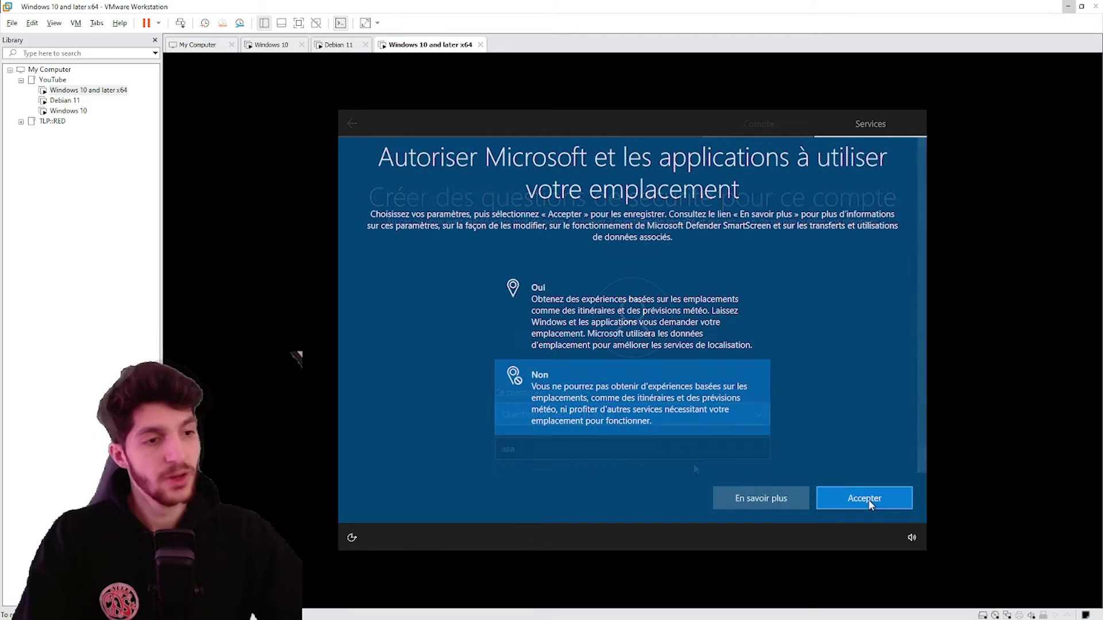
Decline location, find my device, diagnostics, handwriting, personalization, advertising ID, and Cortana
click(867, 499)
click(676, 400)
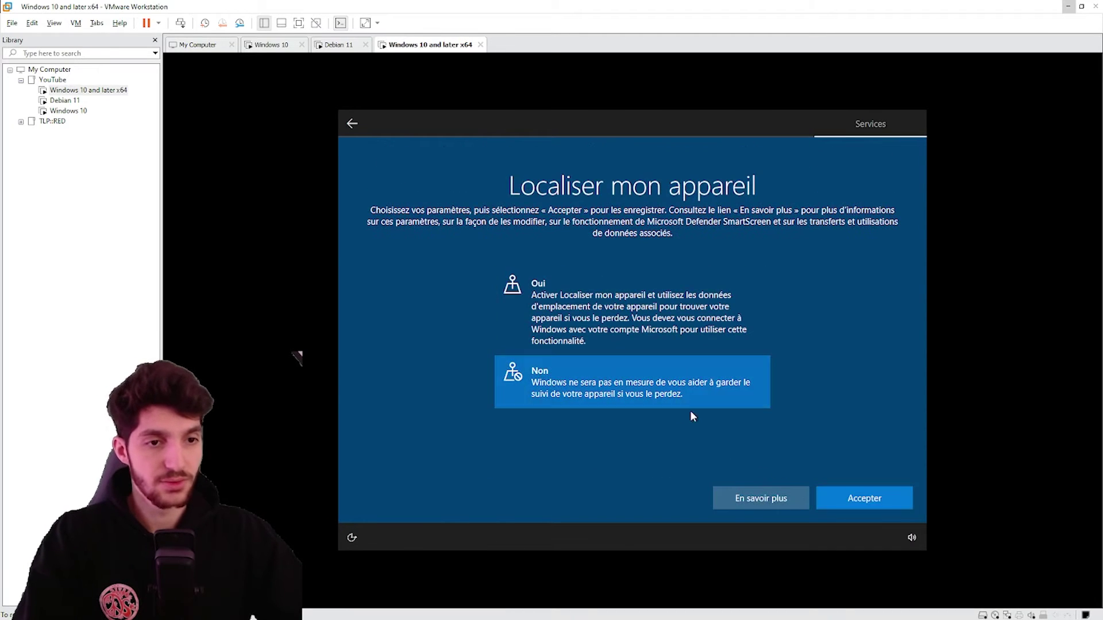
click(875, 503)
scroll(701, 458, down, 2)
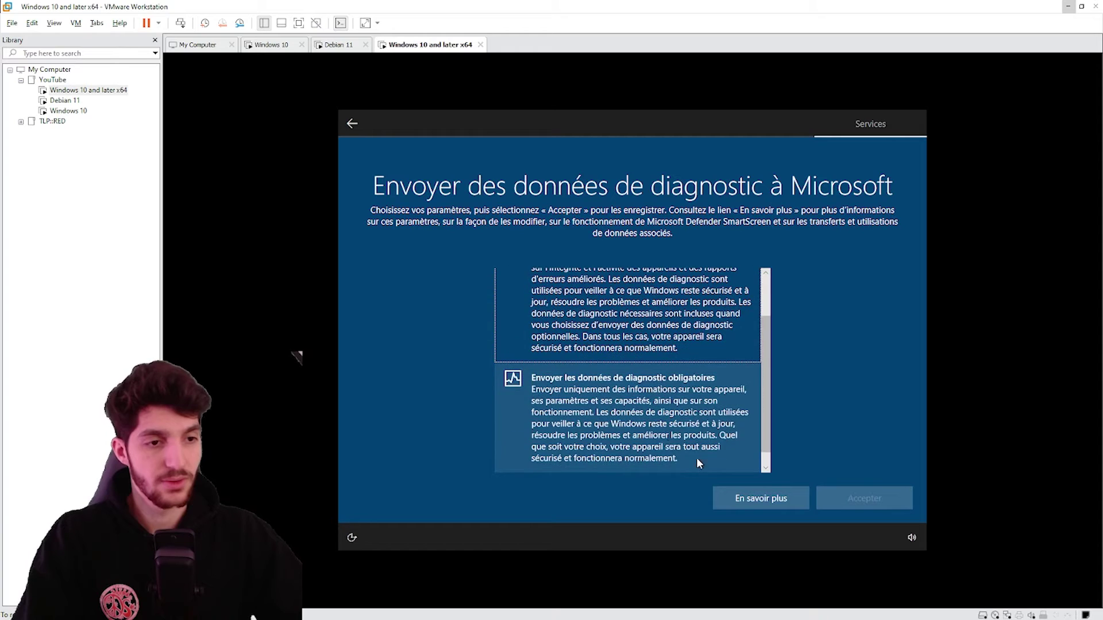
click(868, 500)
click(678, 403)
click(859, 497)
click(678, 402)
click(856, 498)
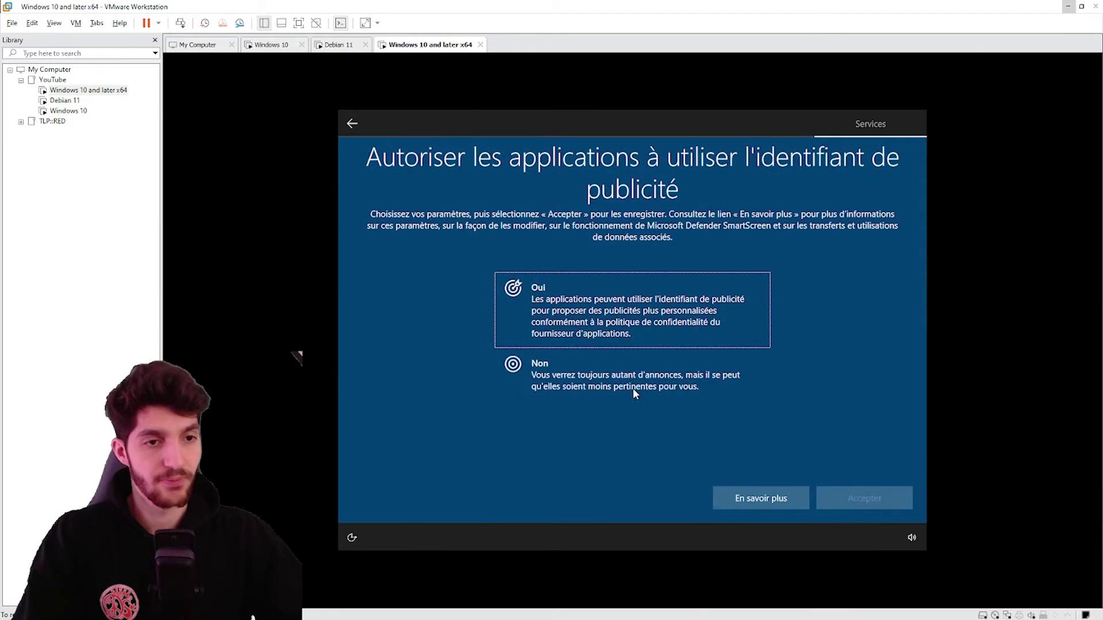
click(643, 402)
click(833, 498)
click(726, 509)
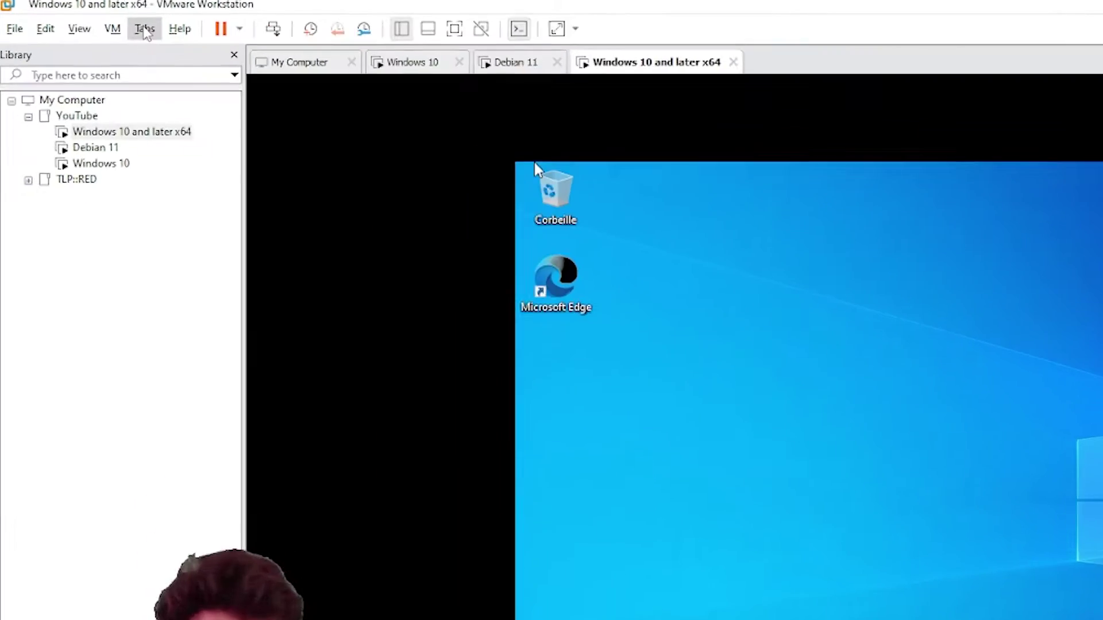
click(112, 28)
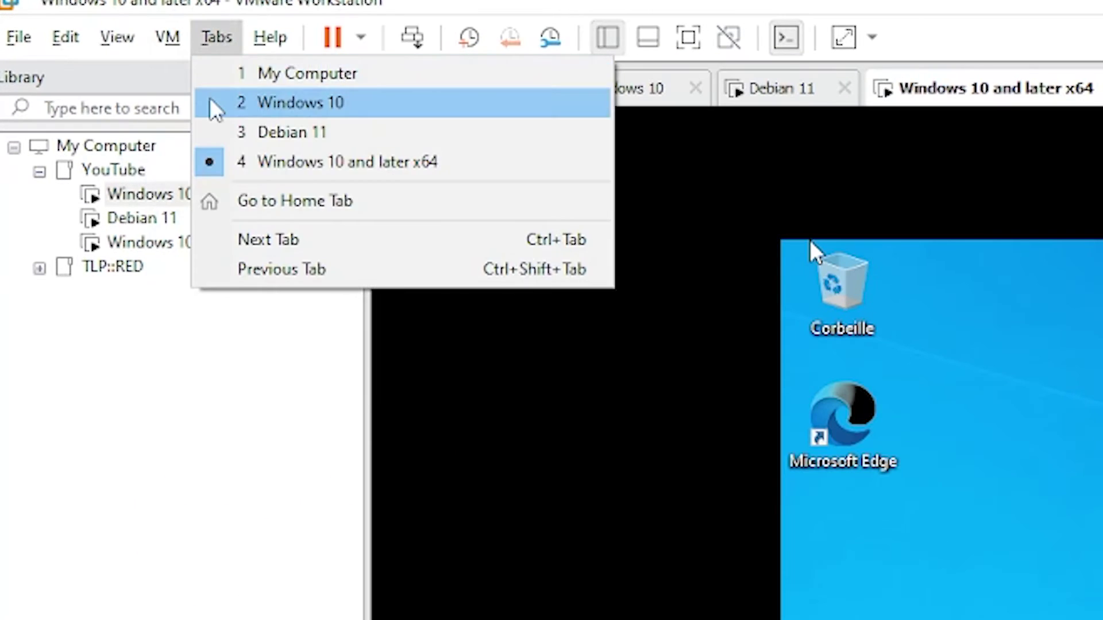
Switch the network adapter to Bridged, allow network discovery, and test browsing in Edge
mouse_move(198, 73)
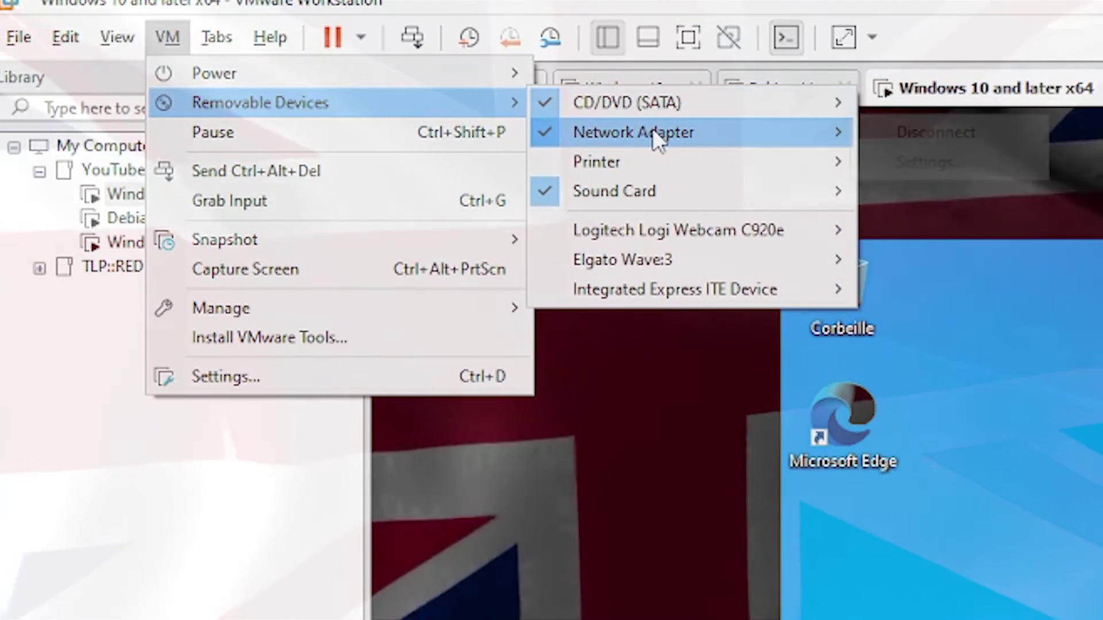
mouse_move(659, 134)
click(935, 164)
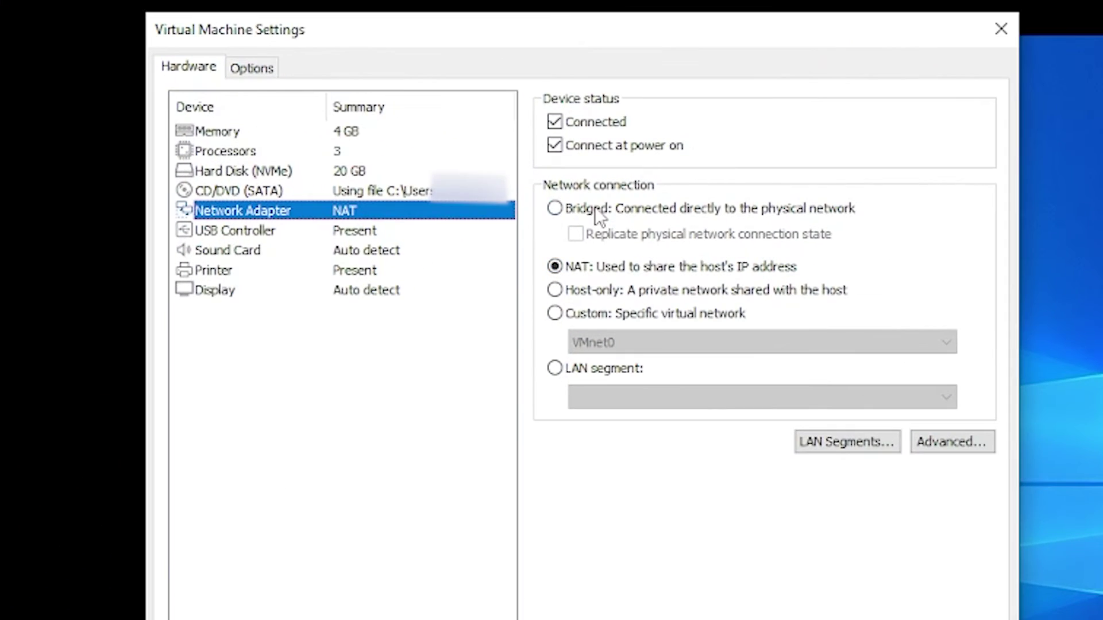
click(598, 211)
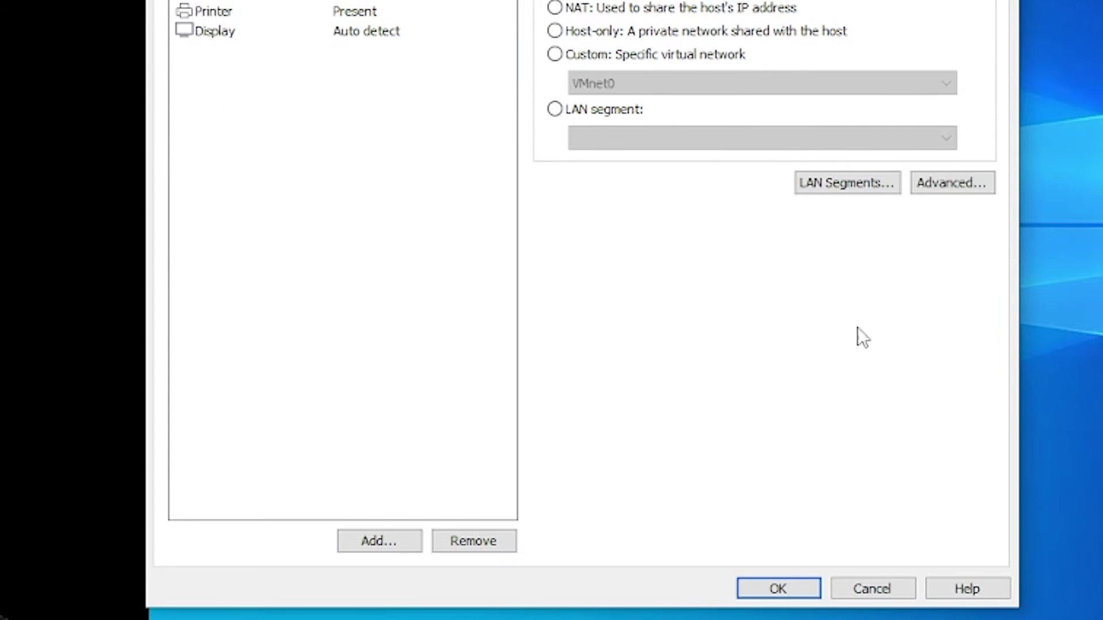
click(787, 592)
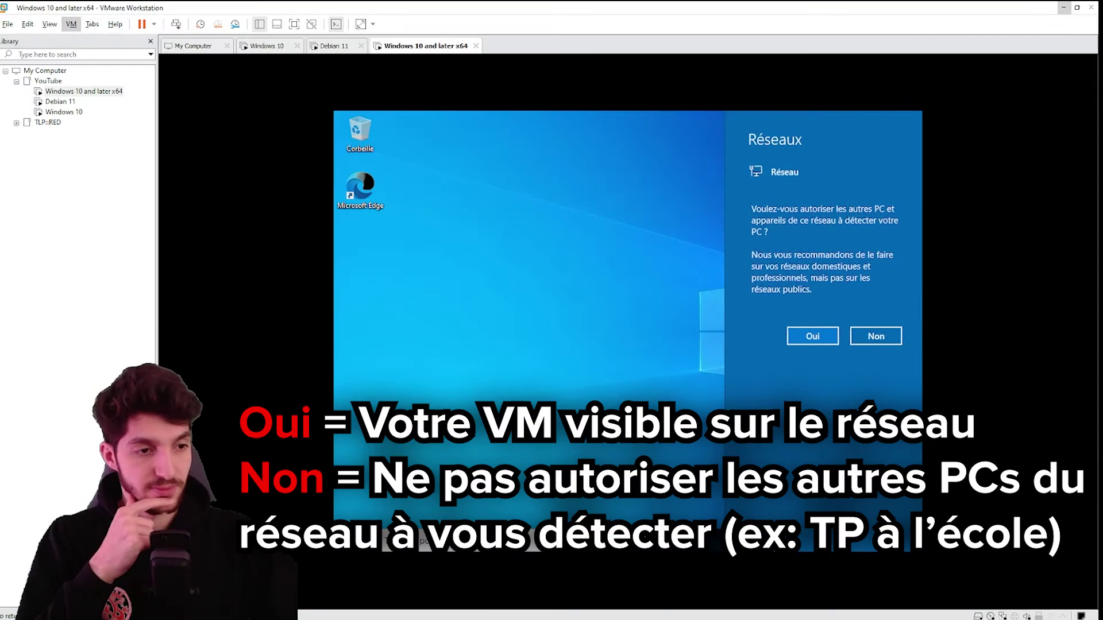
click(825, 340)
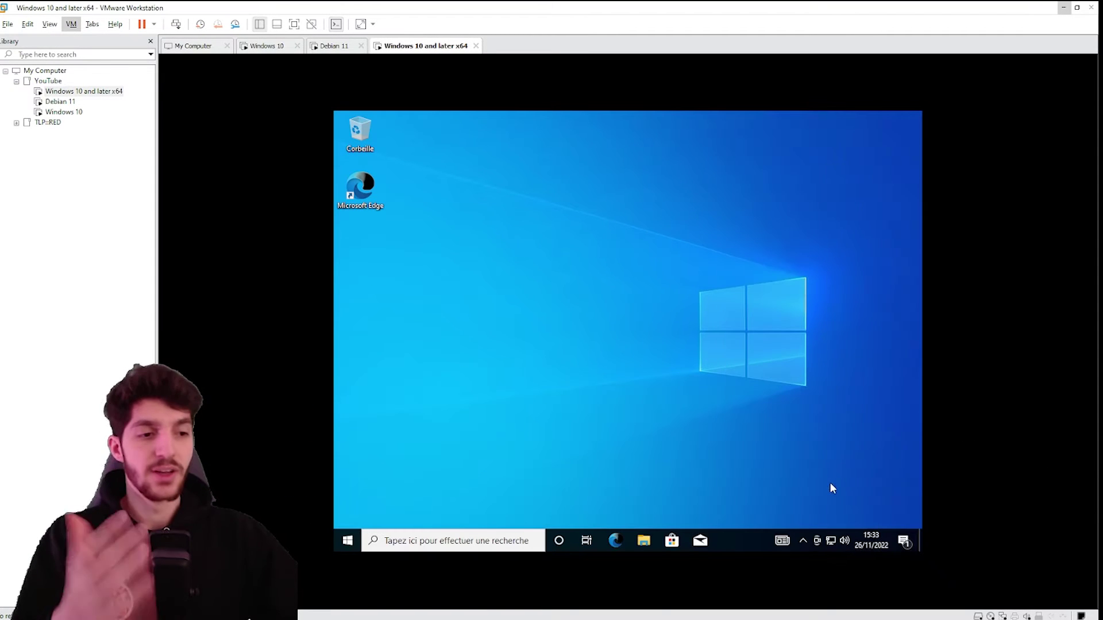
double_click(368, 188)
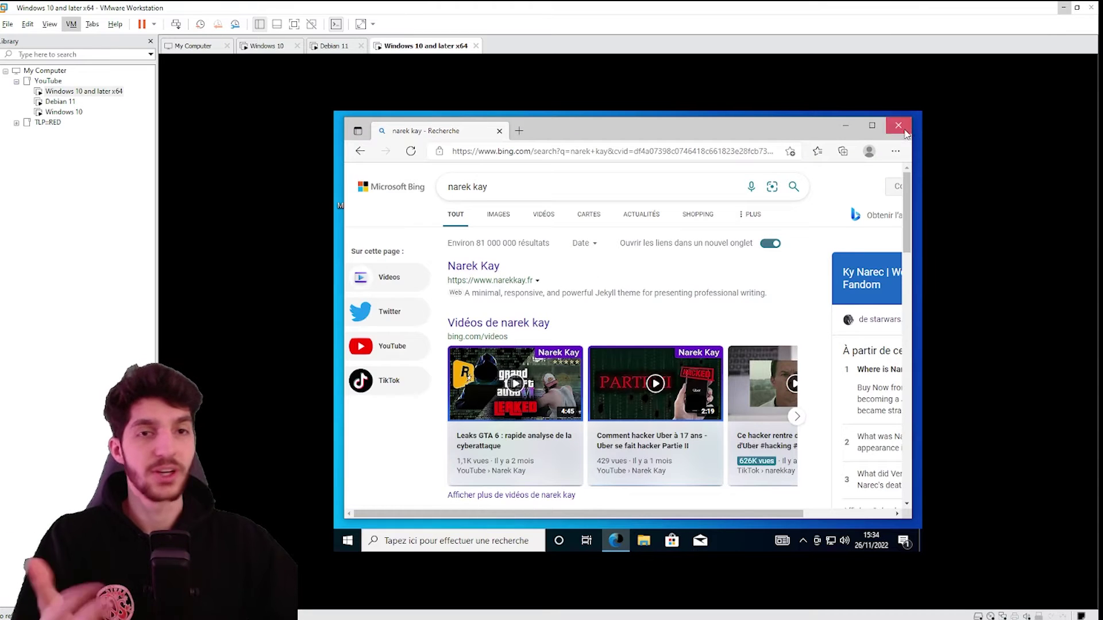
click(900, 126)
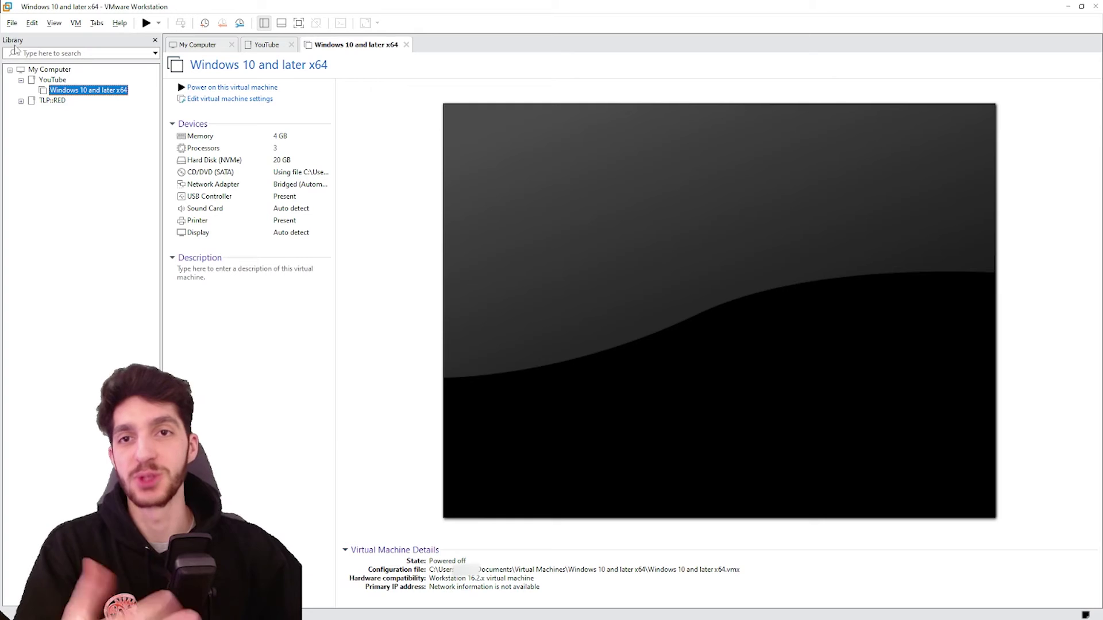
Start a Custom new VM, install OS later, pick Debian 10.x 64-bit, name it Debian
click(14, 24)
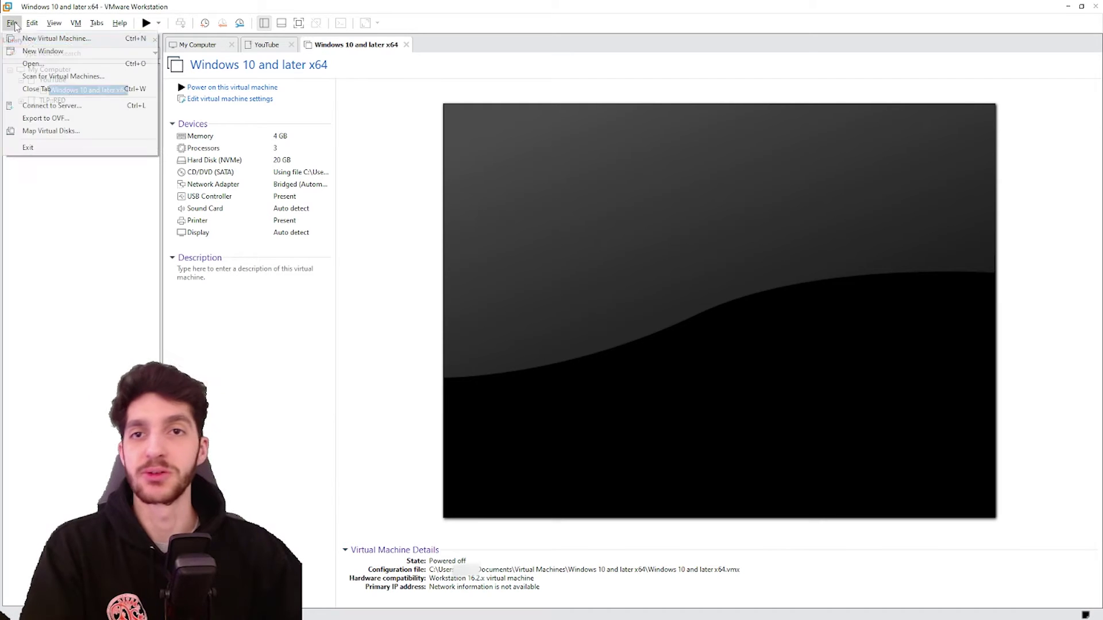
click(30, 40)
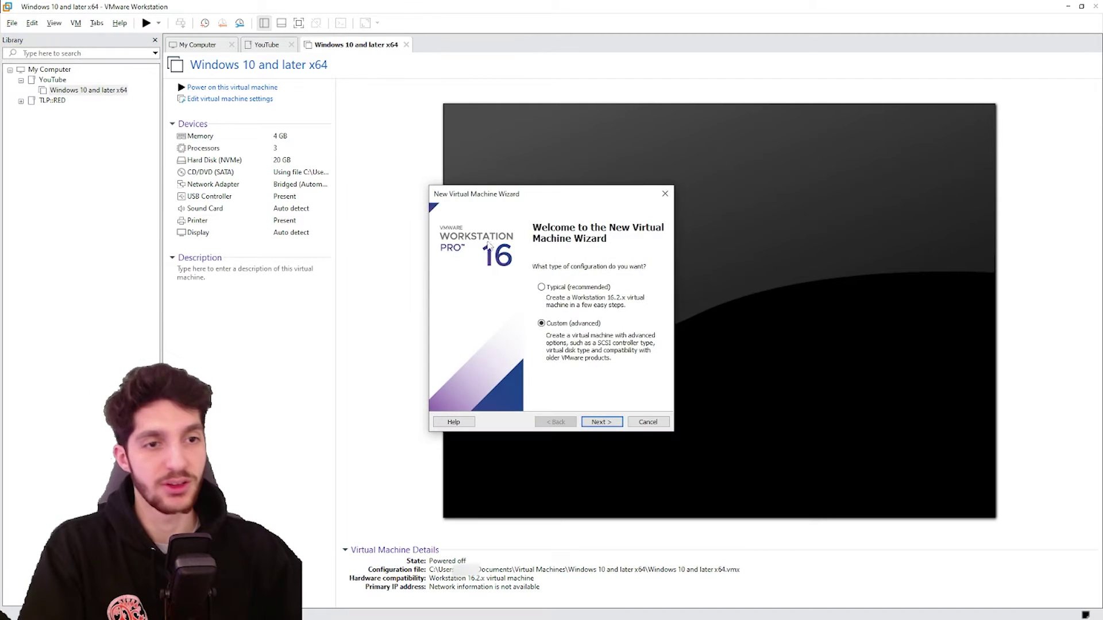
click(598, 423)
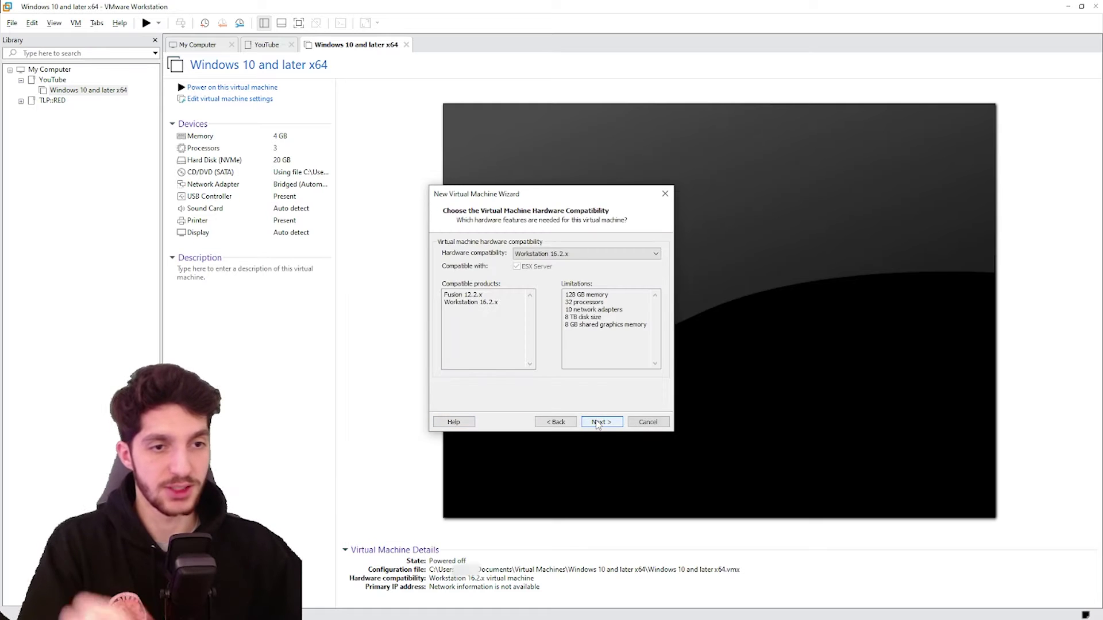
click(599, 423)
click(600, 424)
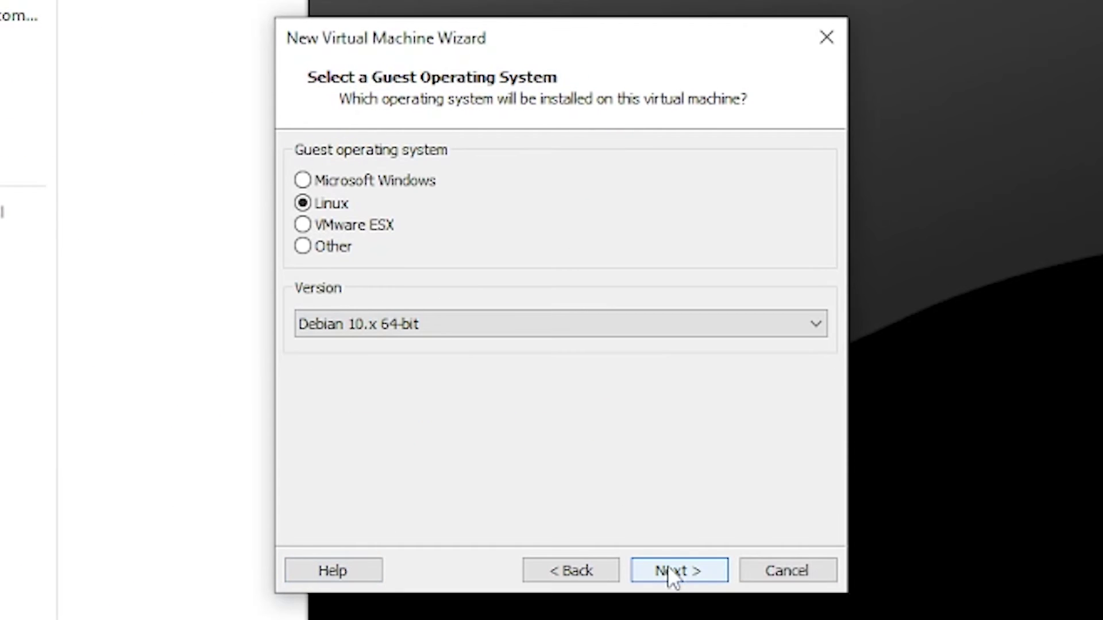
click(448, 324)
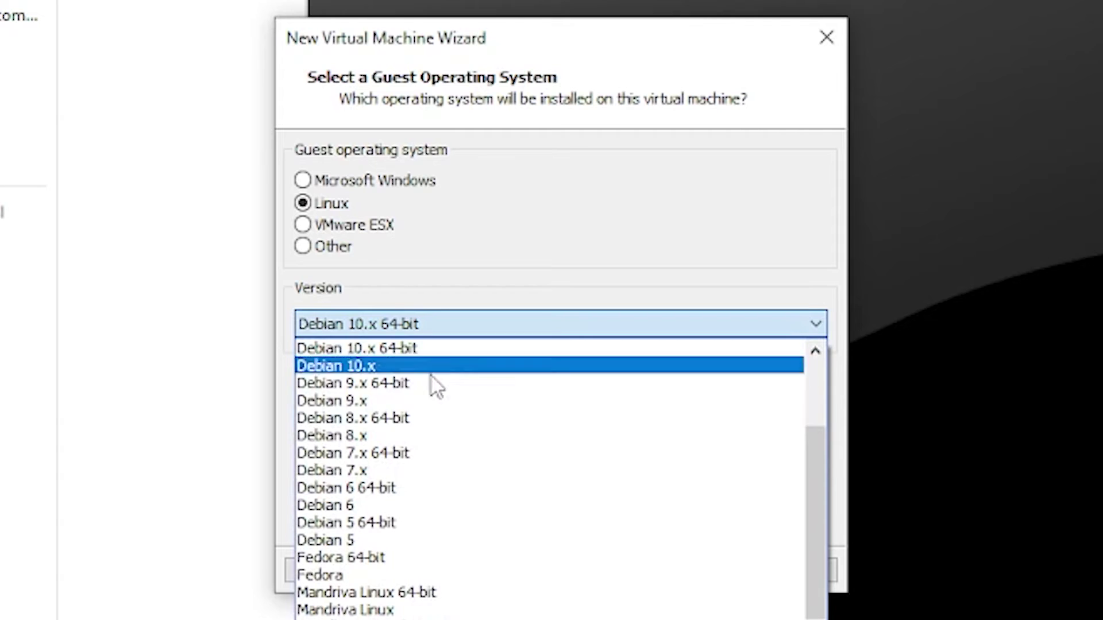
scroll(523, 437, up, 1)
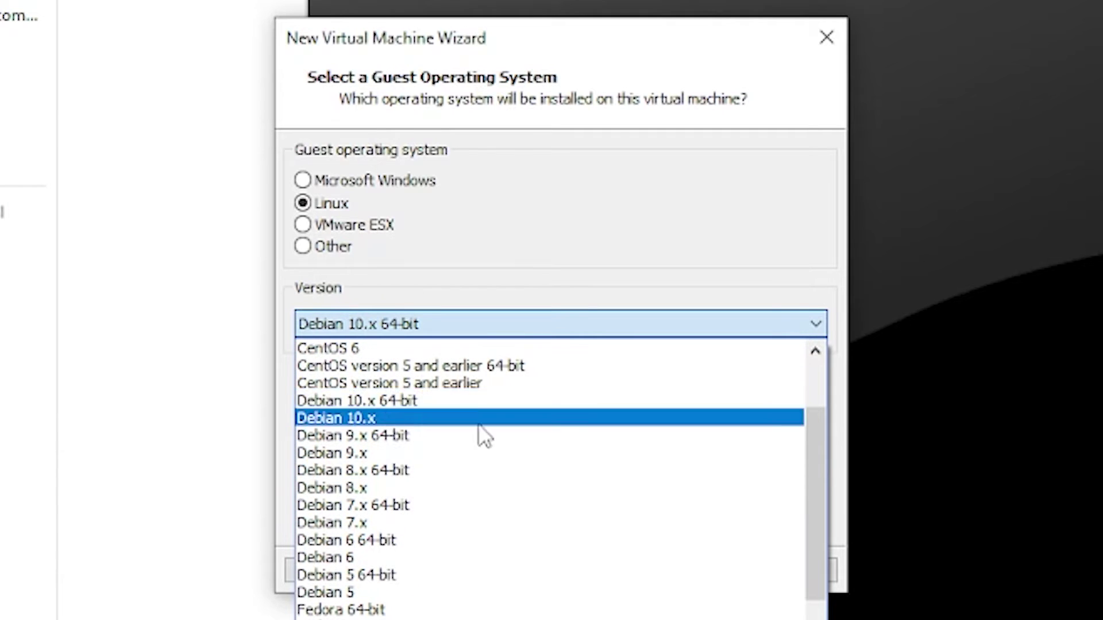
click(398, 401)
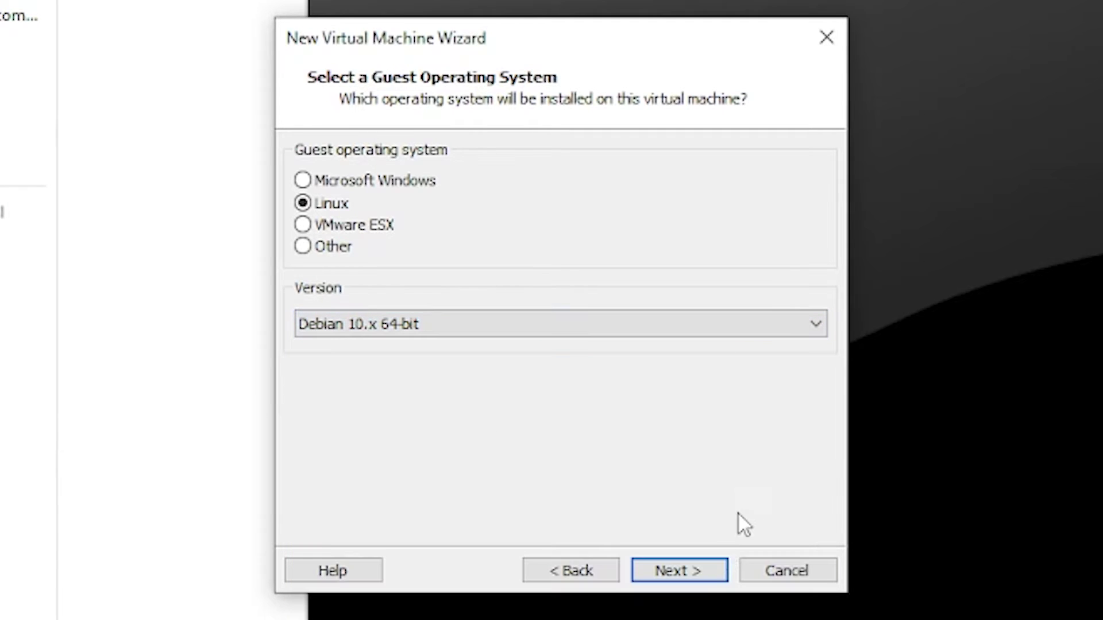
click(702, 577)
text(Debian 11)
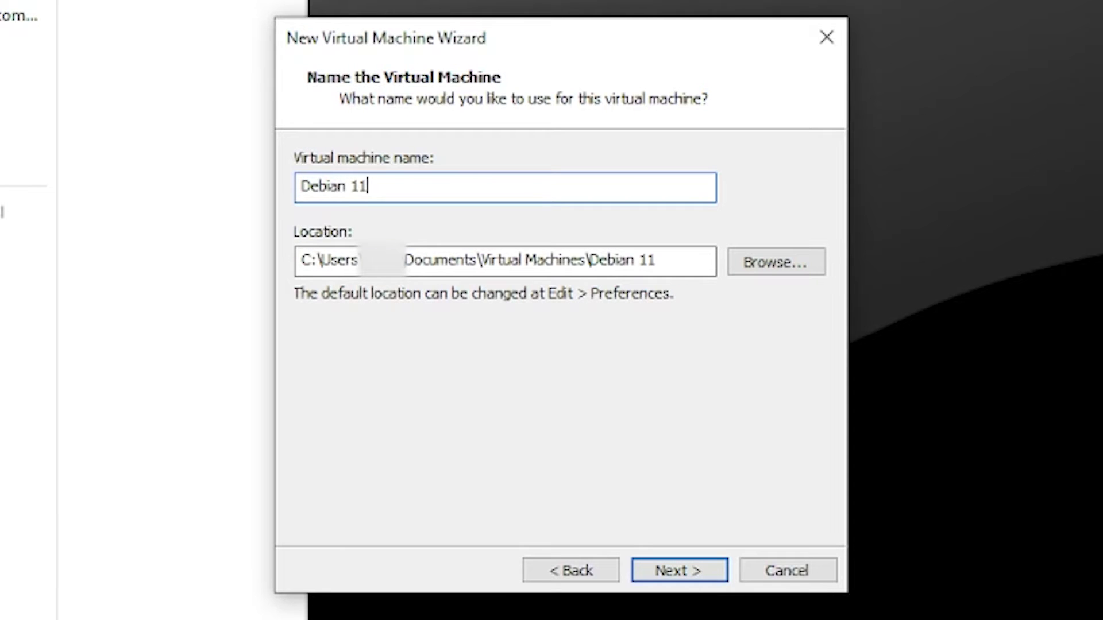
key(Return)
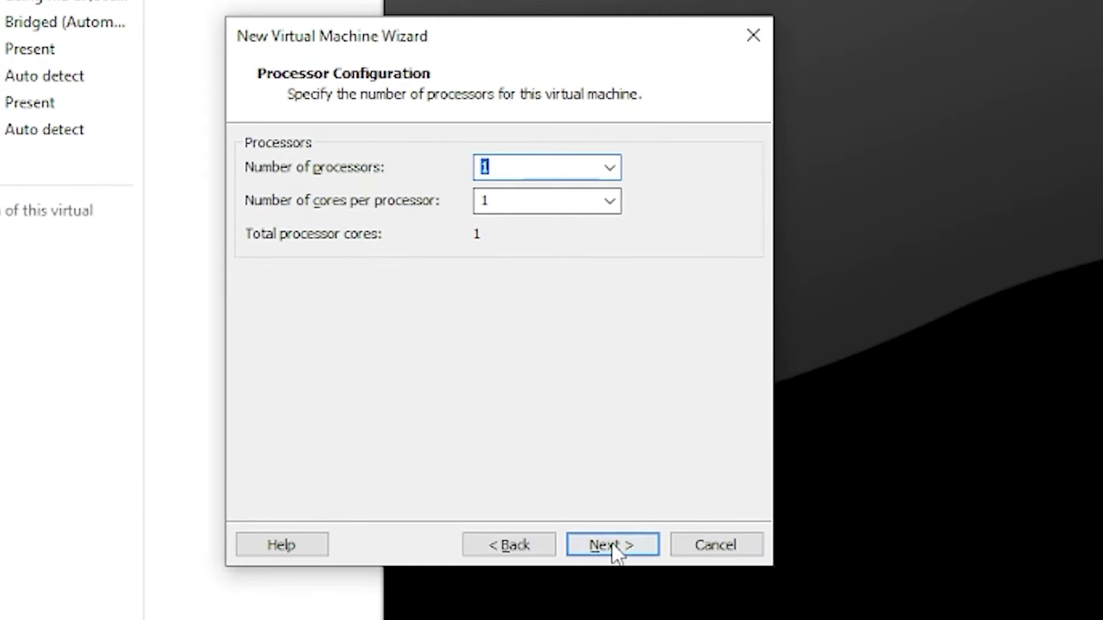
Give it 1 processor, 2048 MB memory, bridged networking, and default controller and SCSI disk
click(613, 549)
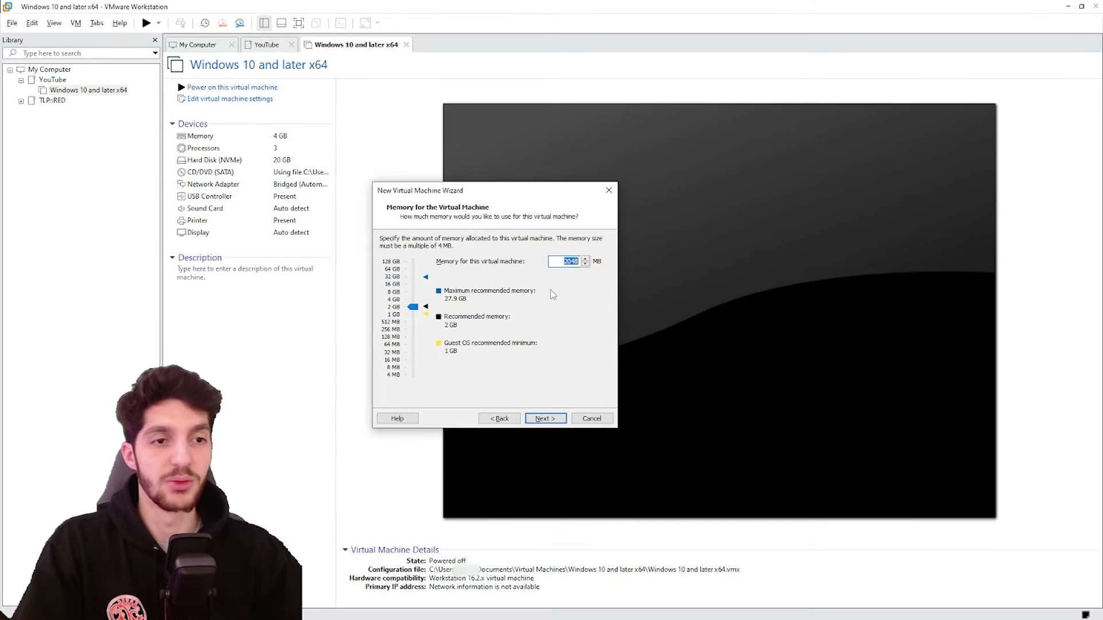
key(Return)
click(411, 262)
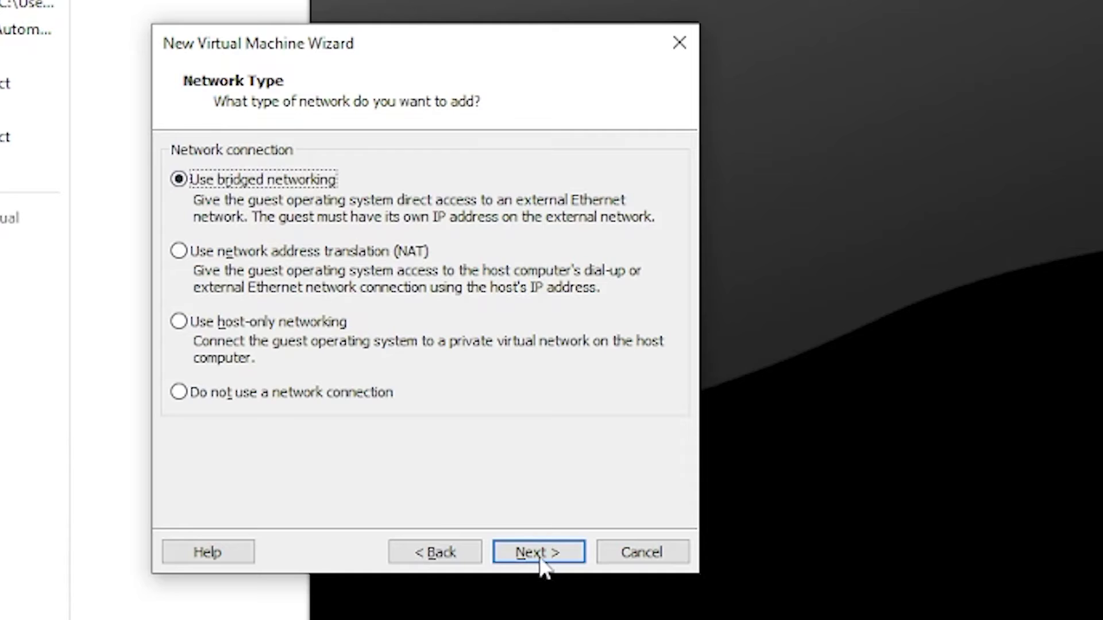
click(545, 419)
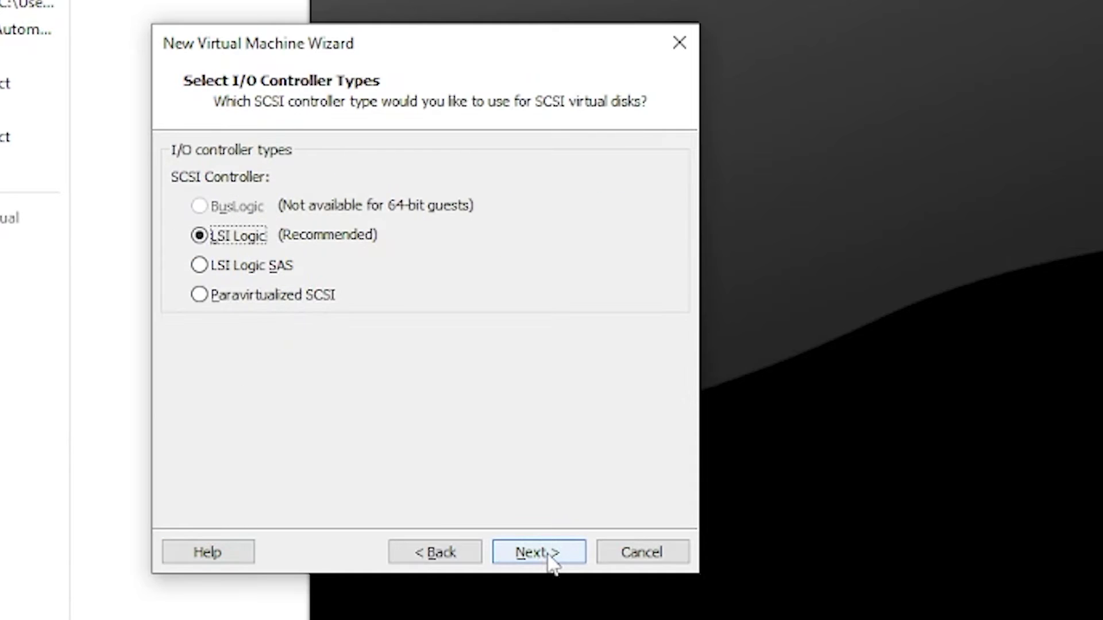
click(550, 563)
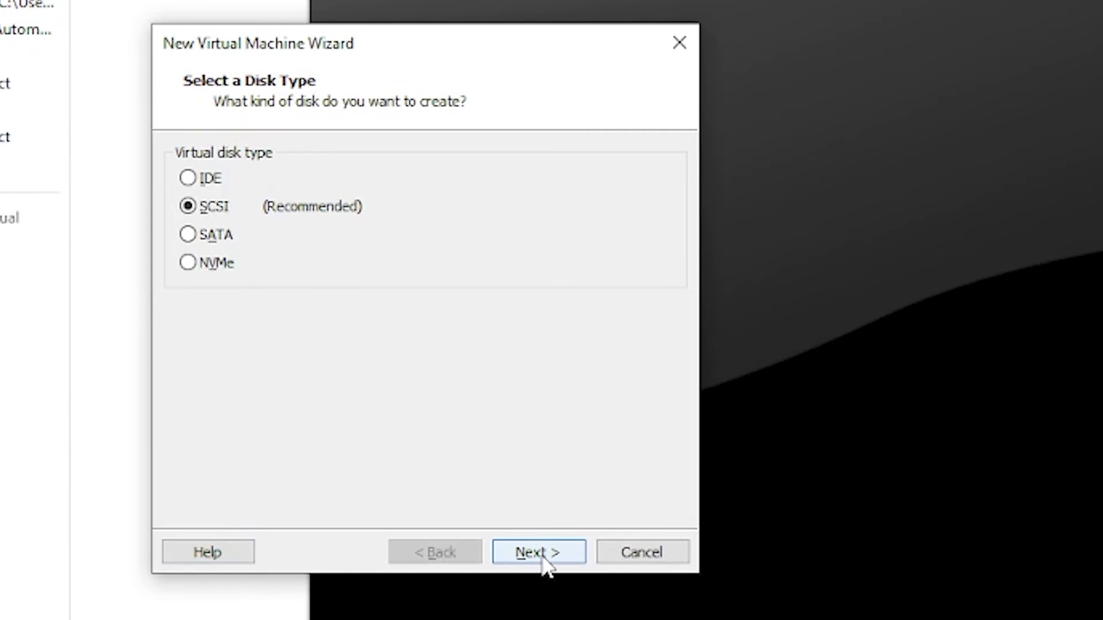
click(547, 565)
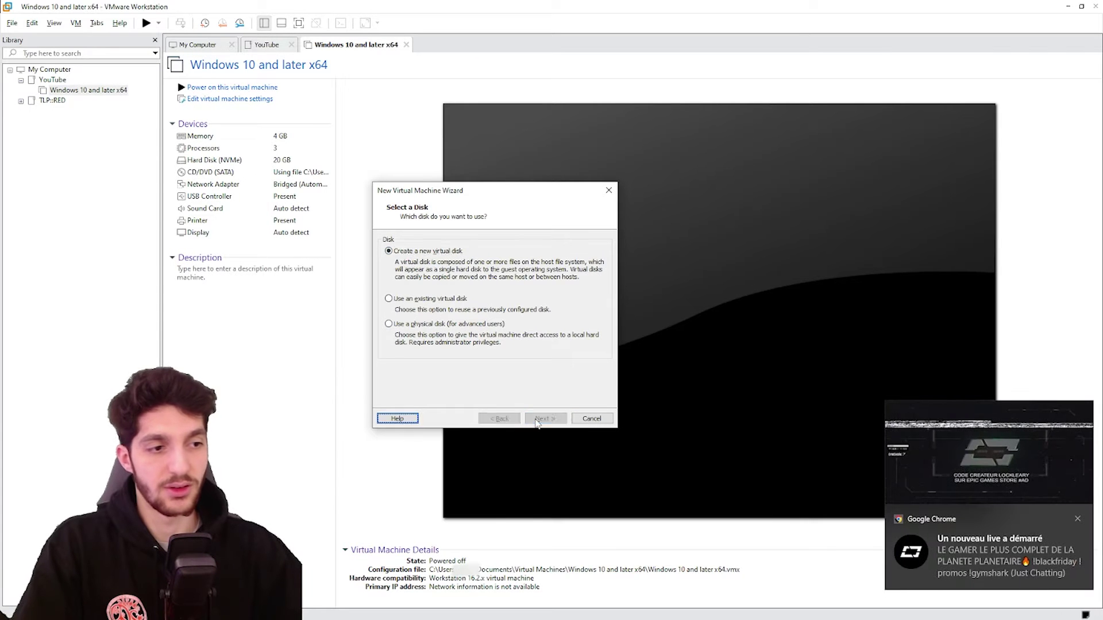
key(Return)
Set a 10 GB disk stored as a single file and finish the wizard
click(1079, 519)
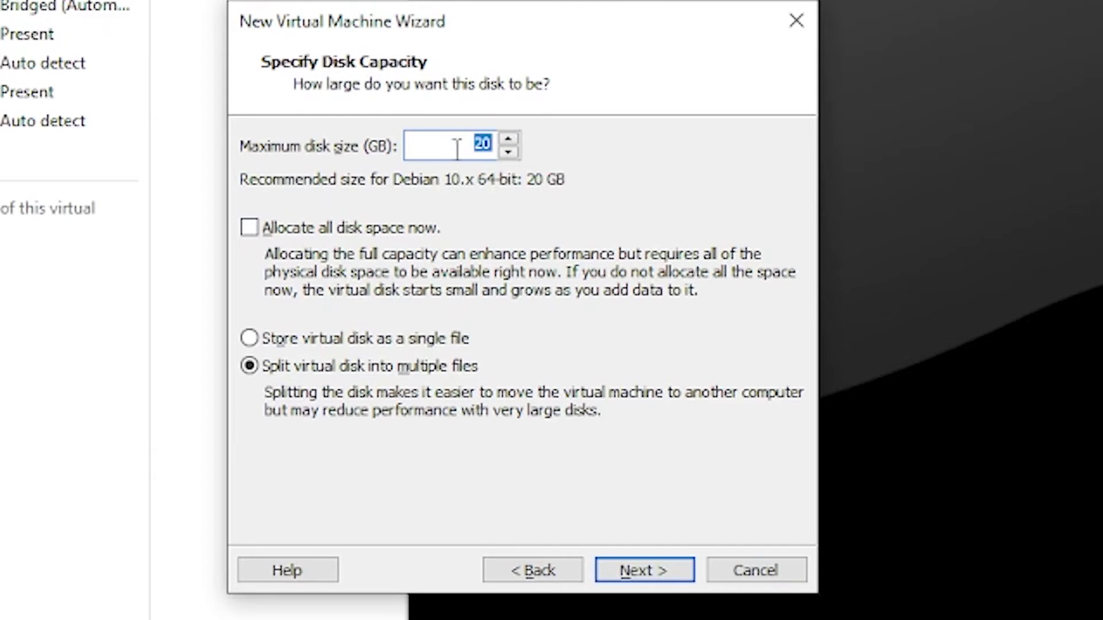
click(483, 144)
text(10)
click(338, 339)
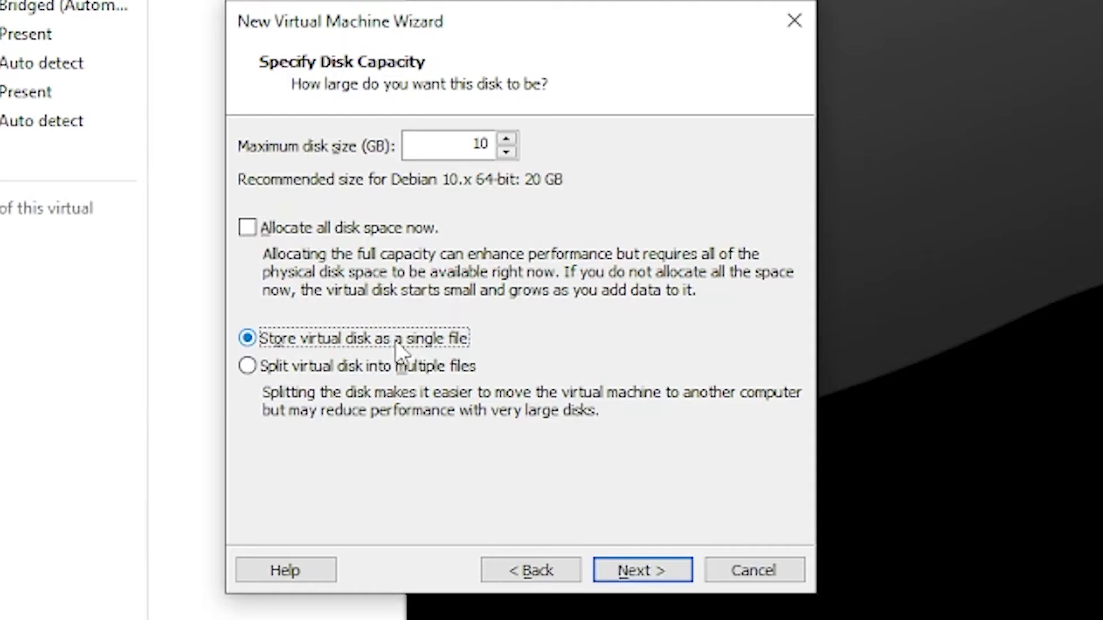
click(626, 572)
click(661, 580)
click(661, 580)
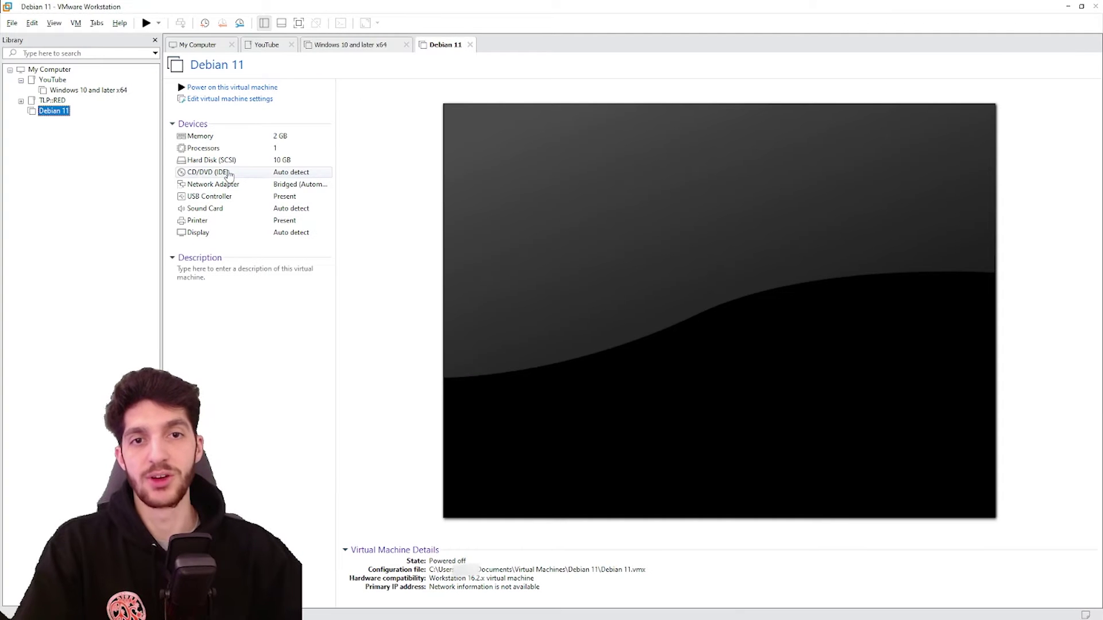
Load debian-11.5.0-amd64-netinst.iso into the VM's CD/DVD (IDE) drive
double_click(252, 172)
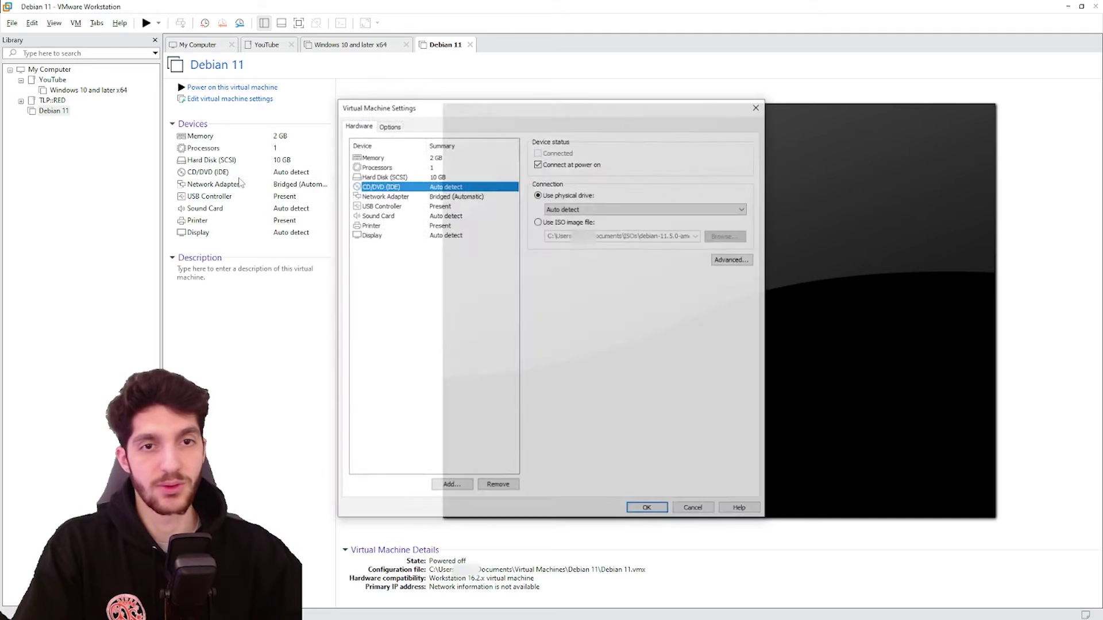
click(552, 222)
click(726, 236)
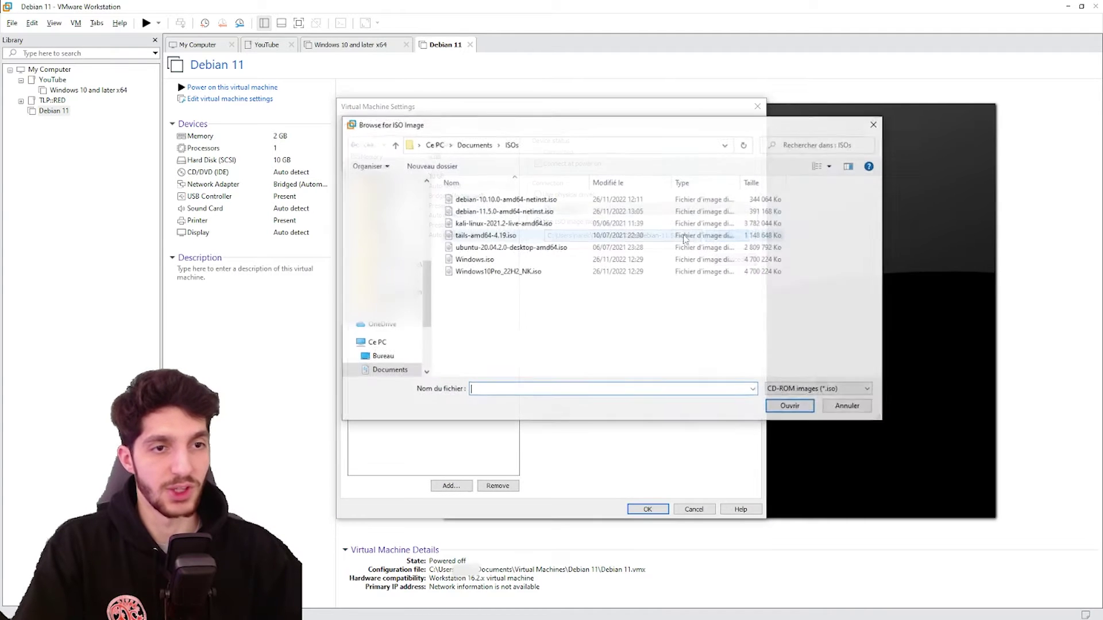
double_click(477, 172)
click(647, 509)
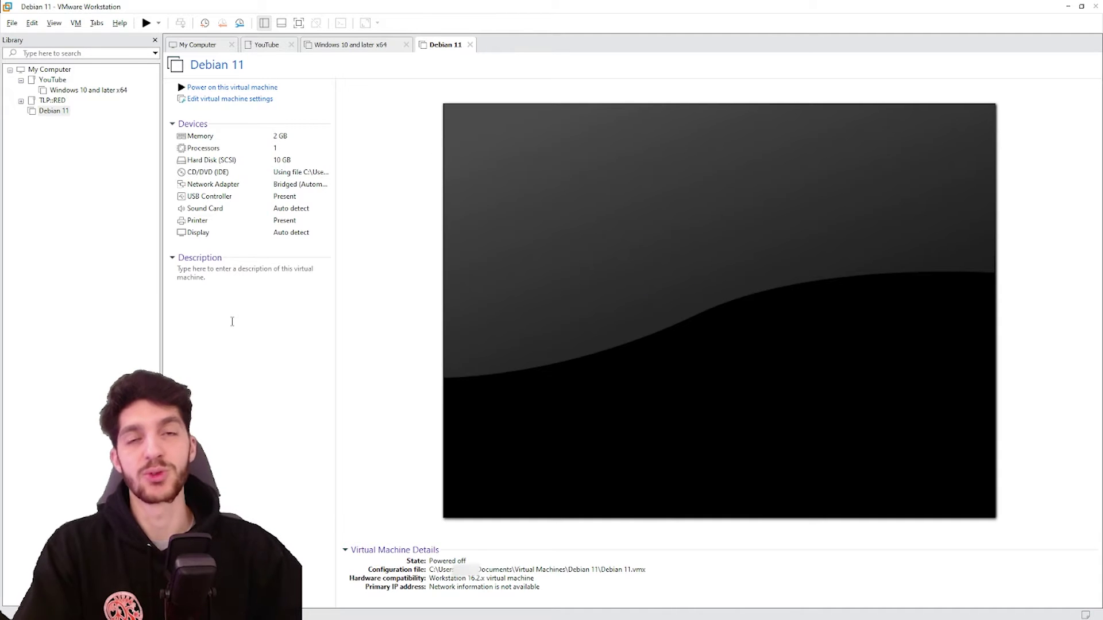
Power on the Debian 11 VM and reach the installer boot menu
click(232, 87)
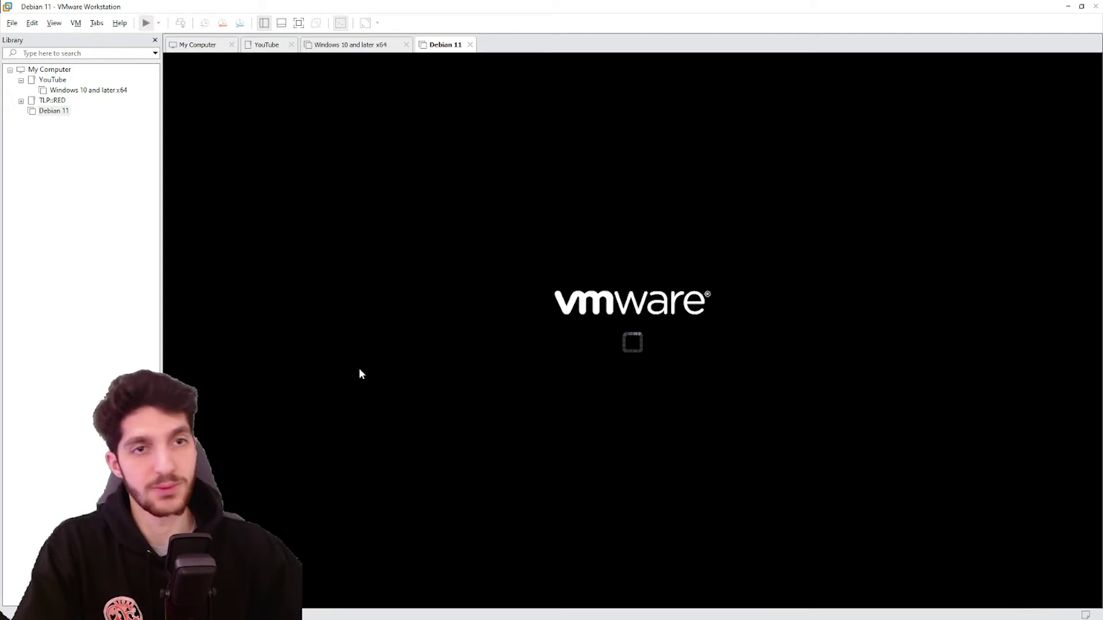
click(520, 400)
key(Down)
Start the Graphical install with French language, France location and French keyboard
key(Up)
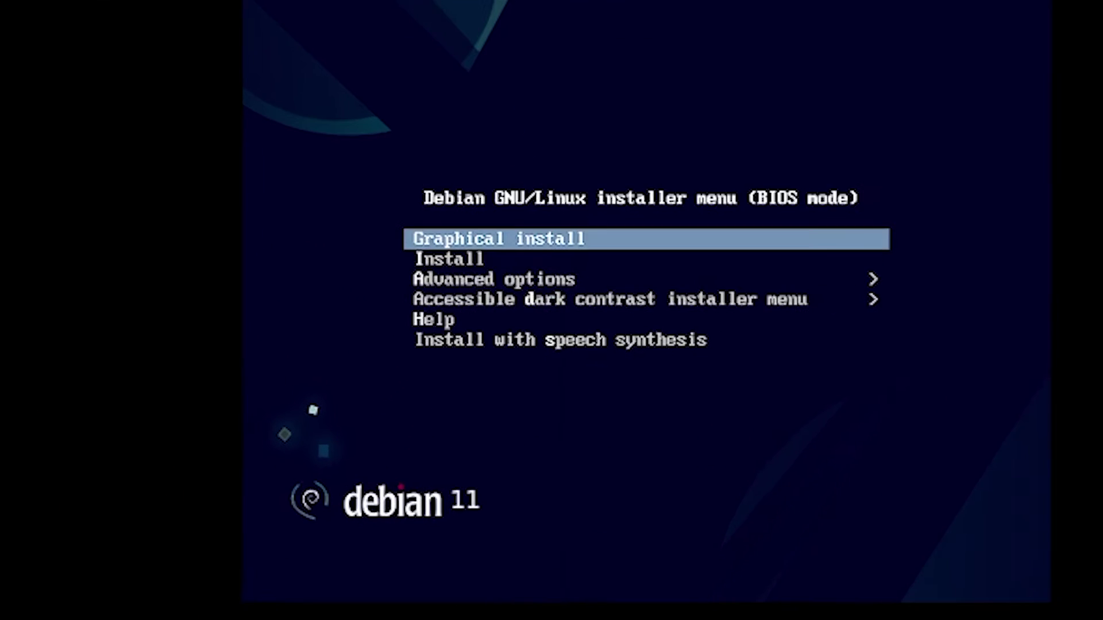
key(Return)
click(559, 401)
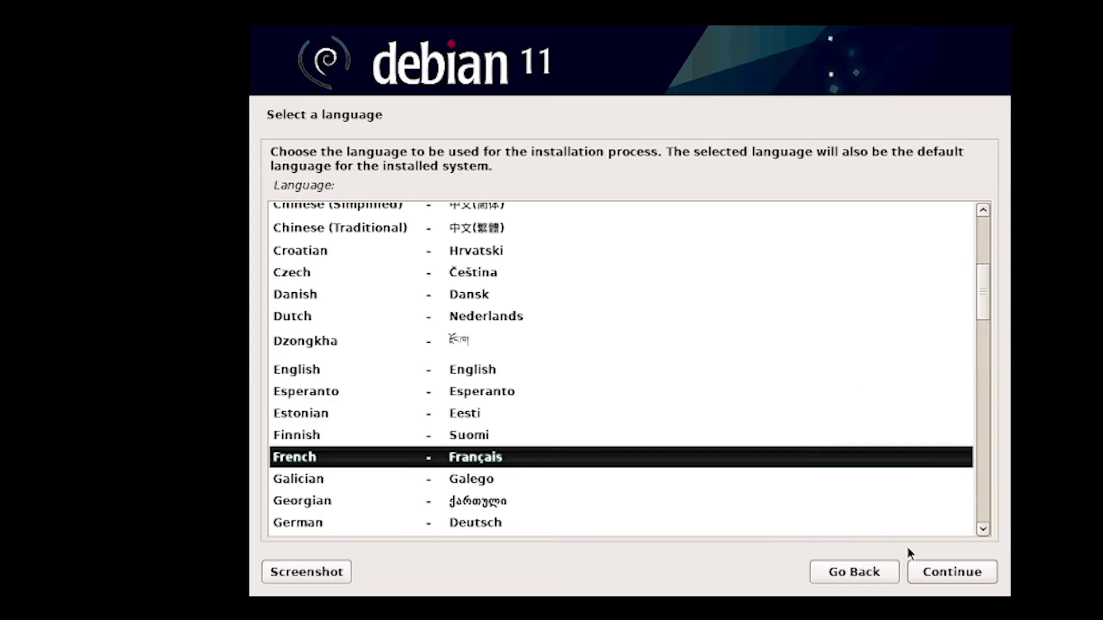
click(956, 574)
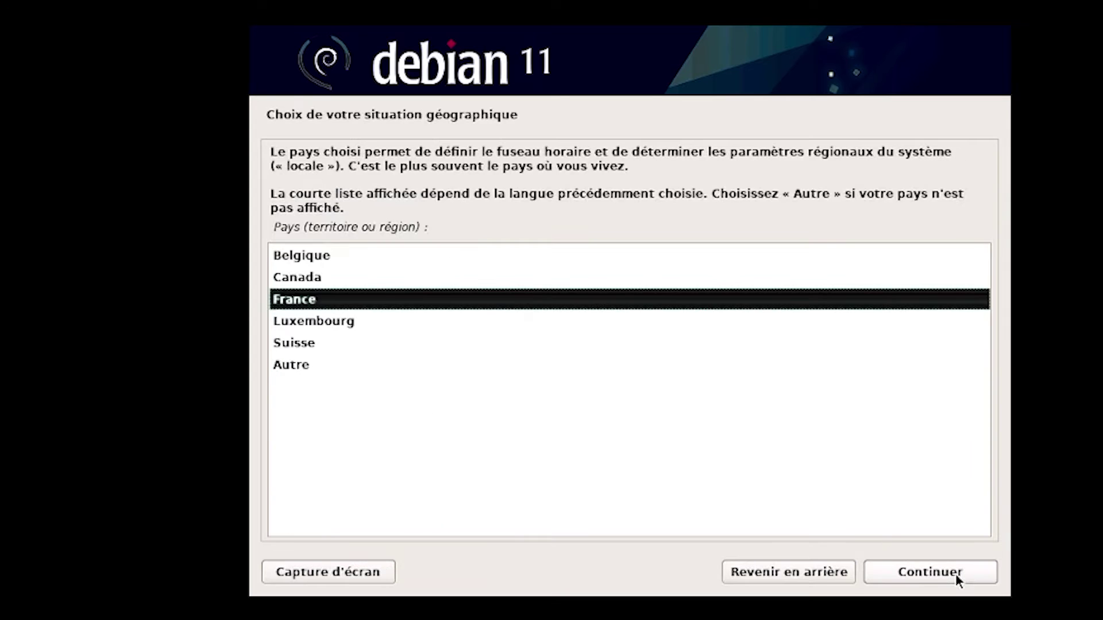
click(956, 574)
click(956, 574)
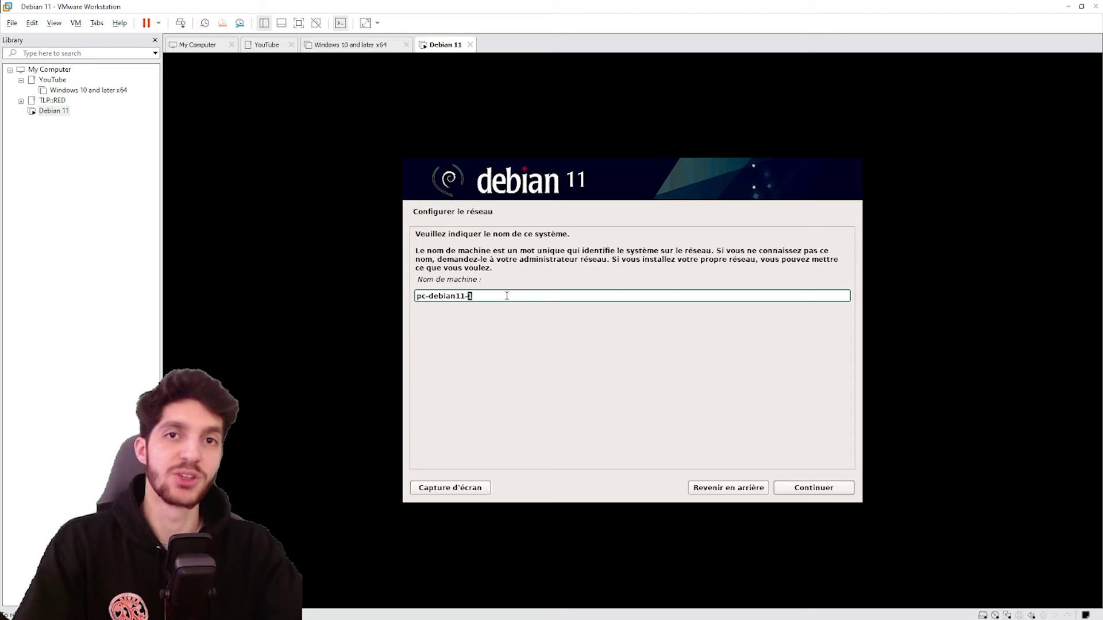
Set the hostname to pc-debian11 and enter the root password twice
key(BackSpace)
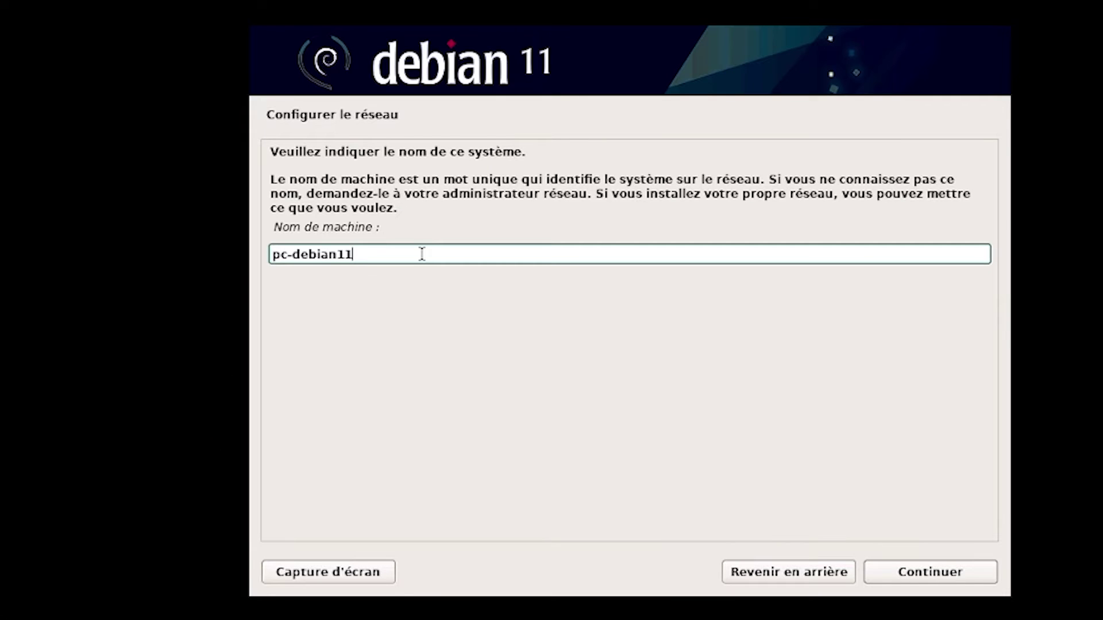
key(Return)
key(Return)
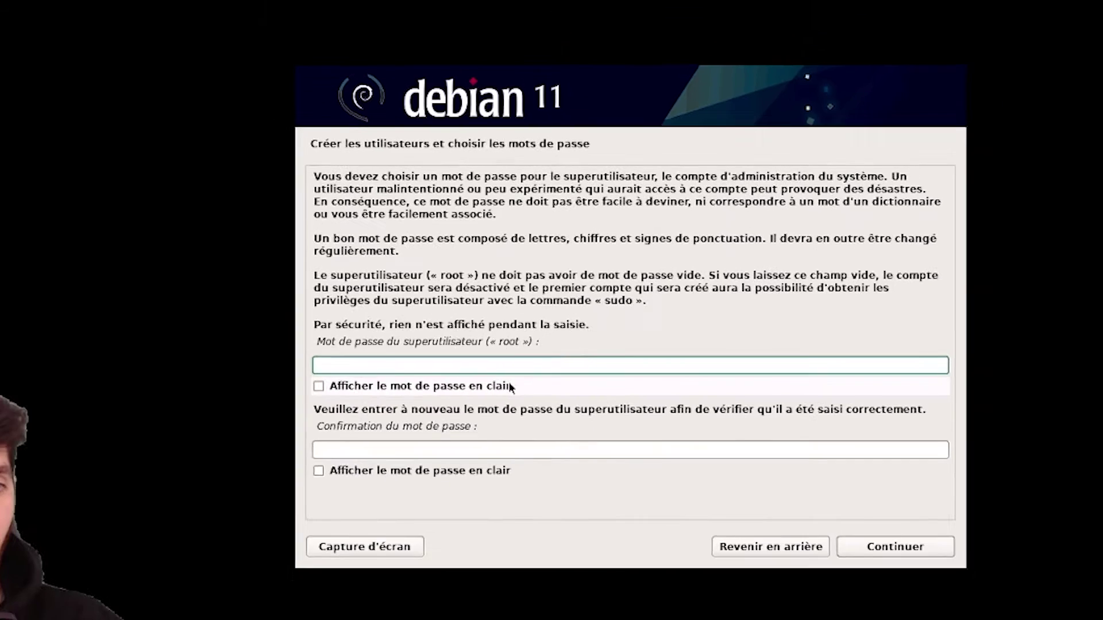
click(541, 366)
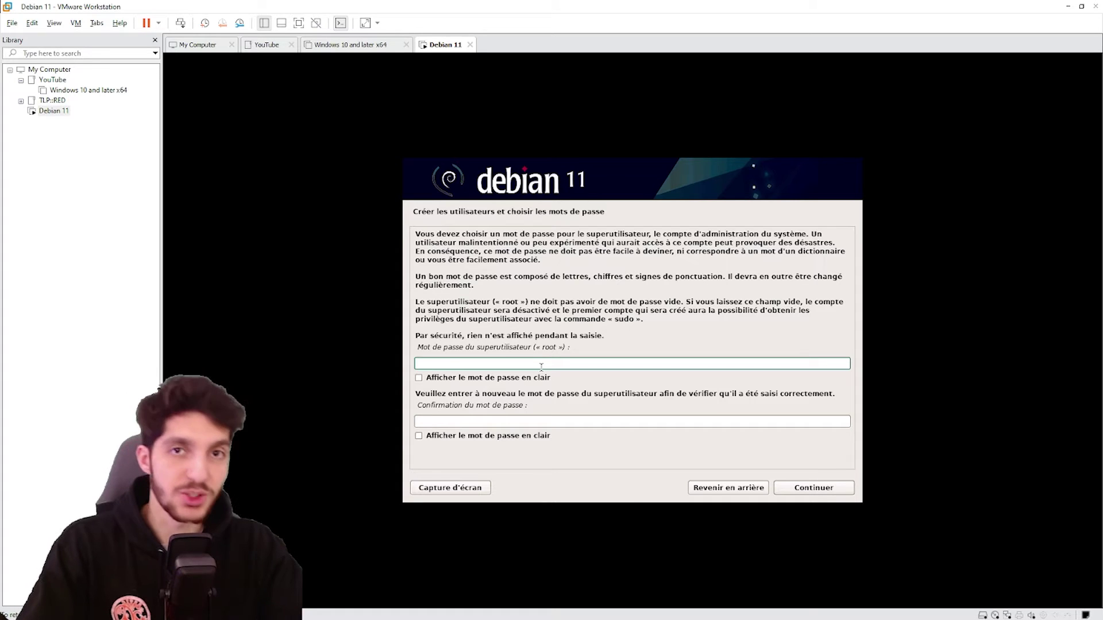
text(toor)
key(Tab)
key(space)
key(Tab)
text(toor)
key(Tab)
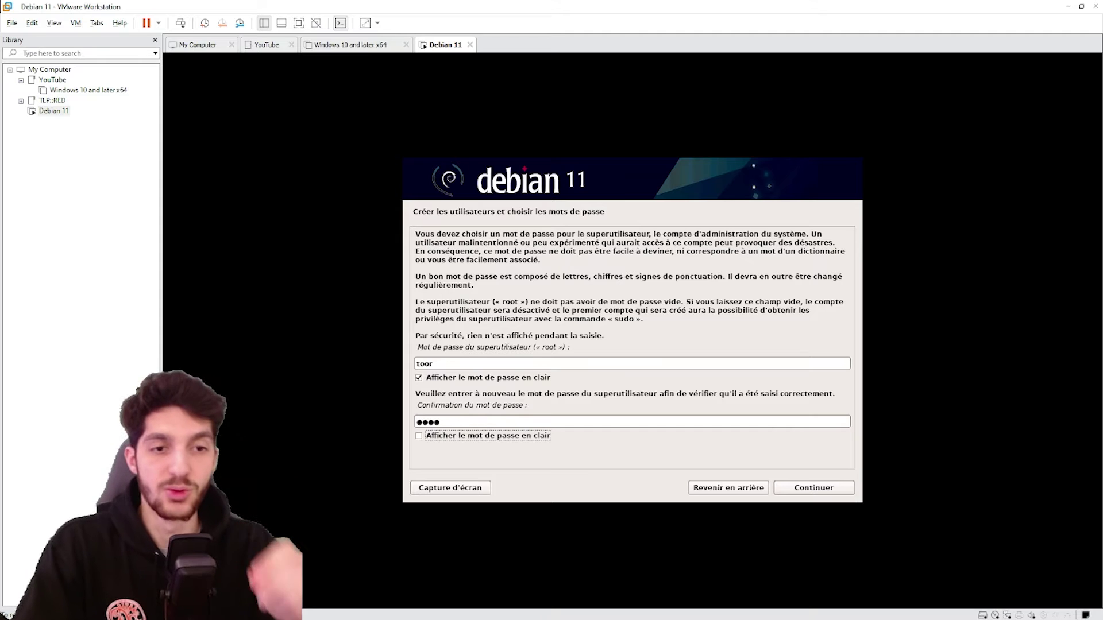
click(819, 492)
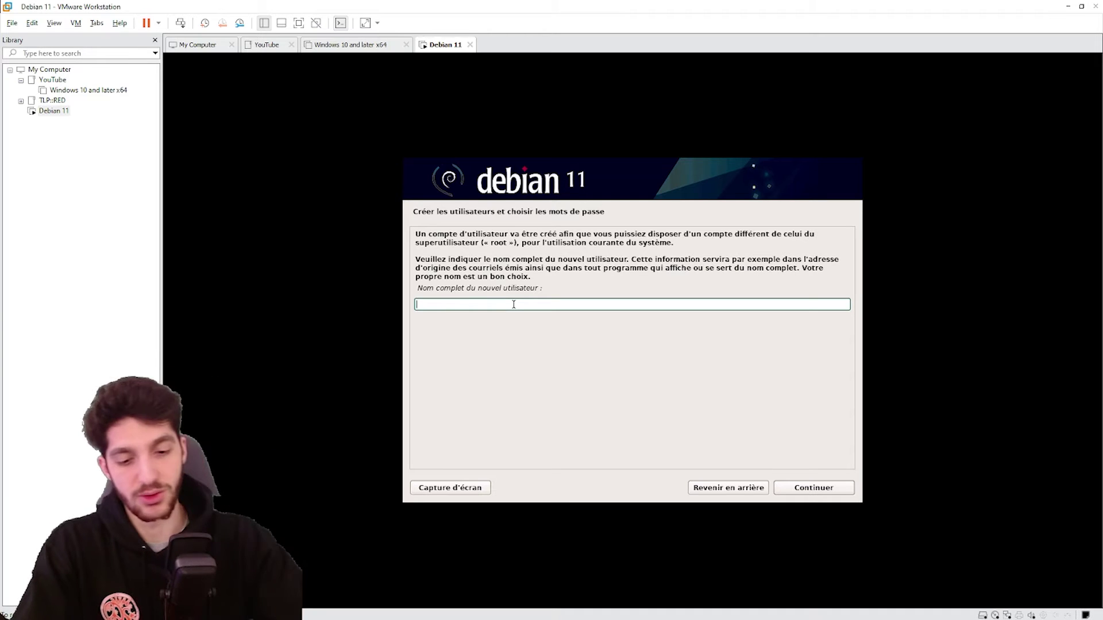
Accept the new user's name and enter the user's password
key(Return)
key(Return)
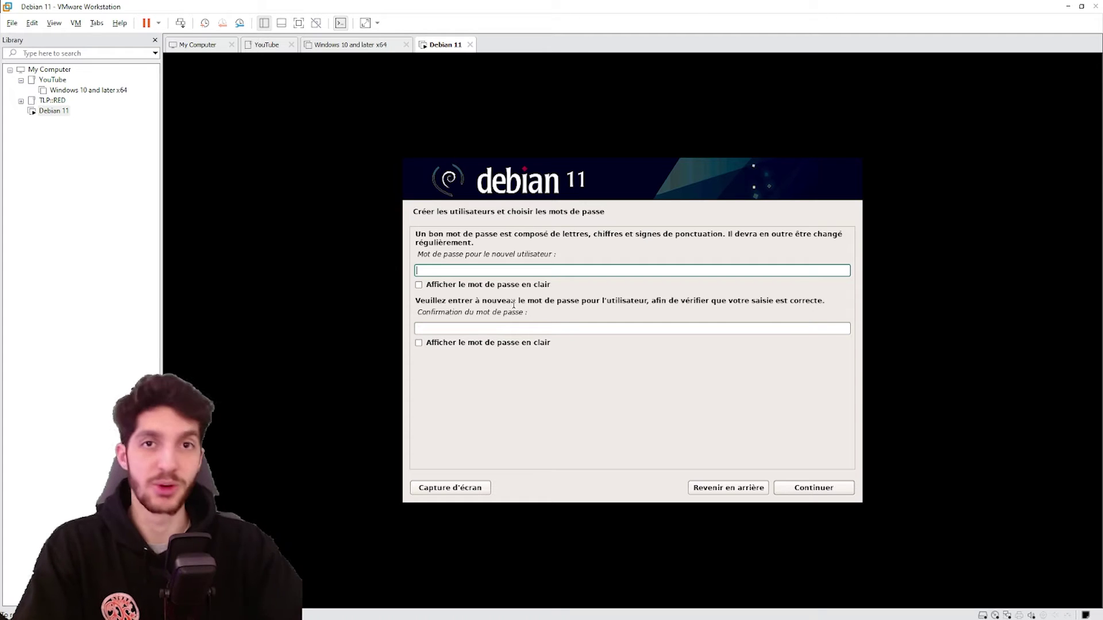
text(de)
text(bian)
key(Tab)
key(space)
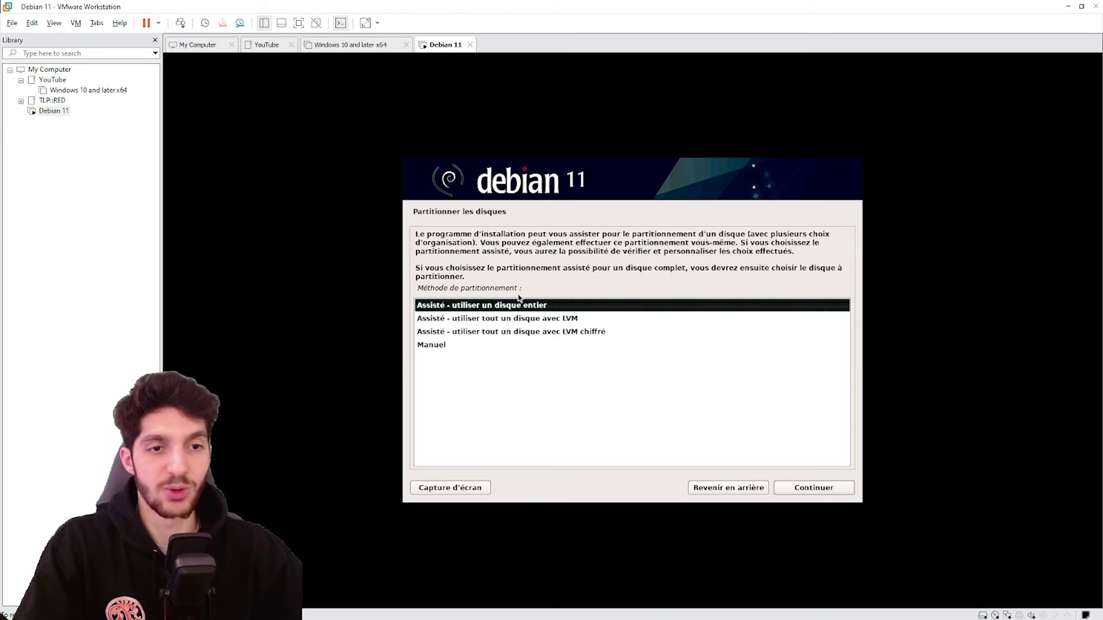
Use guided partitioning of the whole SCSI disk, all in one partition, and write the changes
click(834, 492)
click(815, 493)
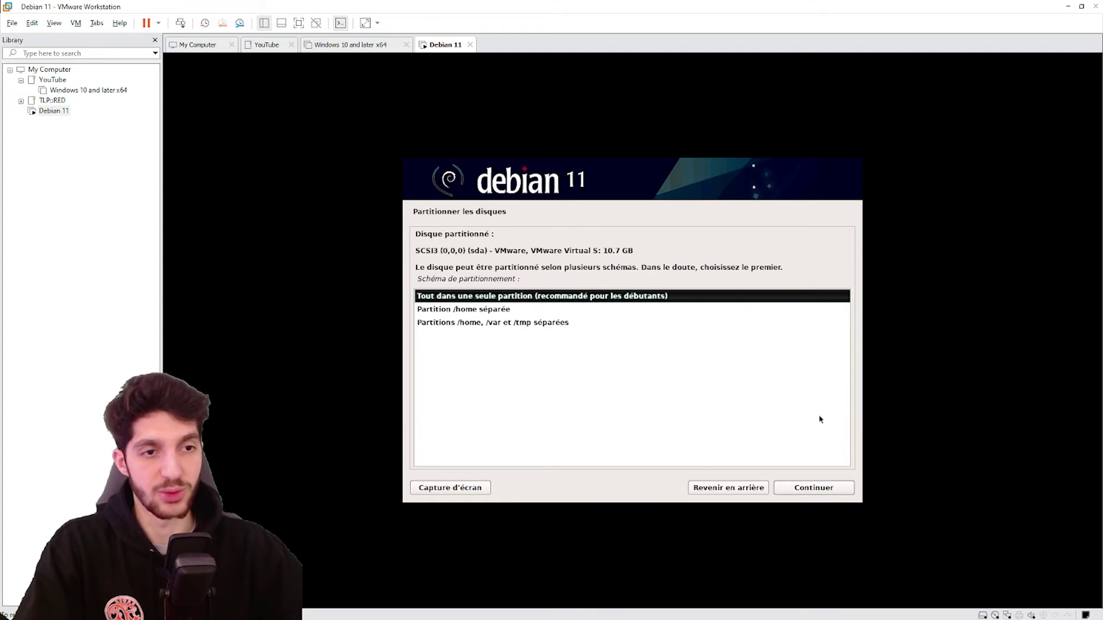
click(814, 487)
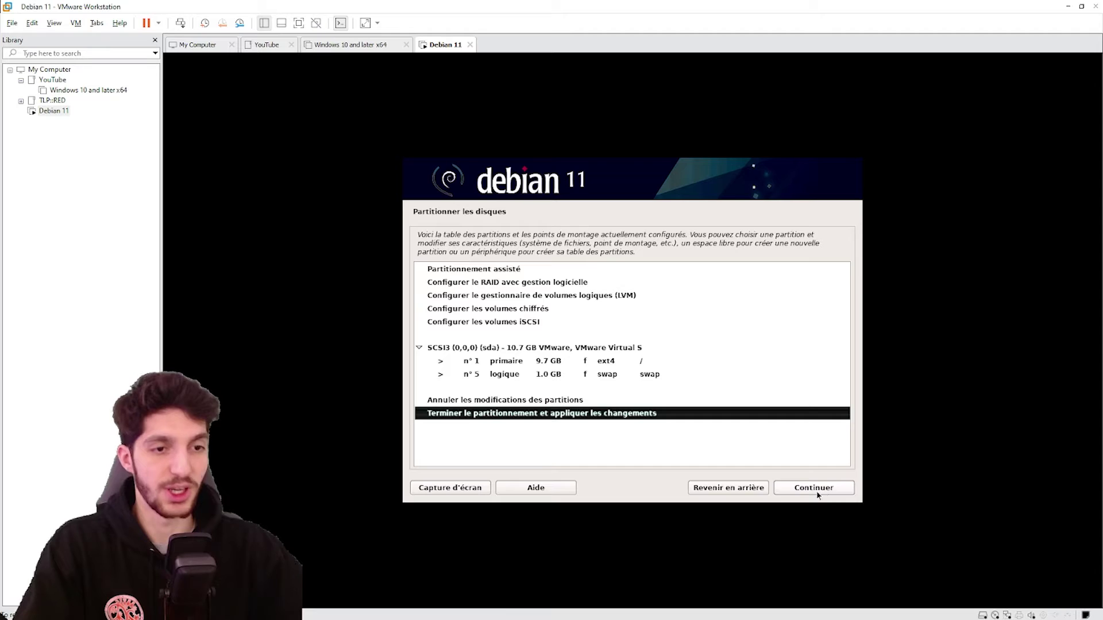
click(819, 492)
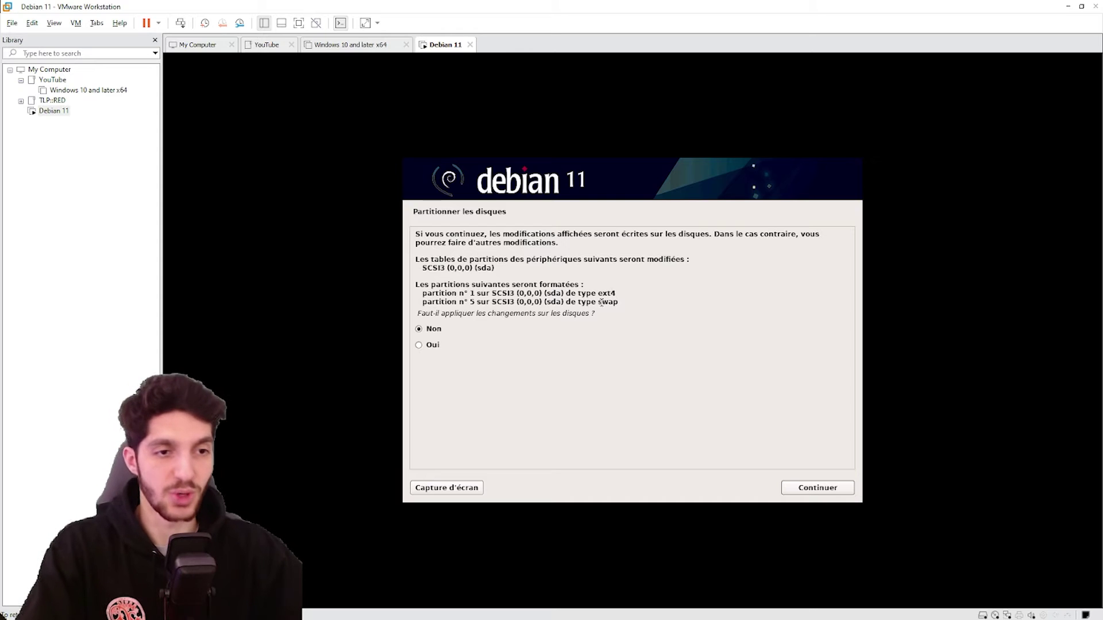
click(447, 343)
click(823, 490)
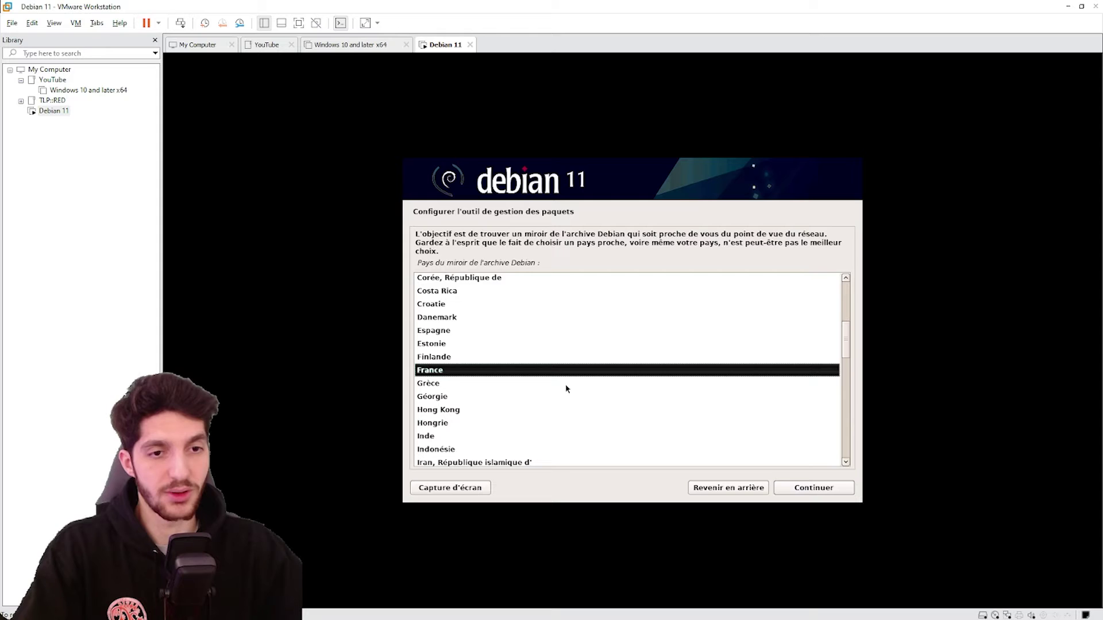
Use the France deb.debian.org mirror with no proxy, and decline popularity-contest
click(814, 493)
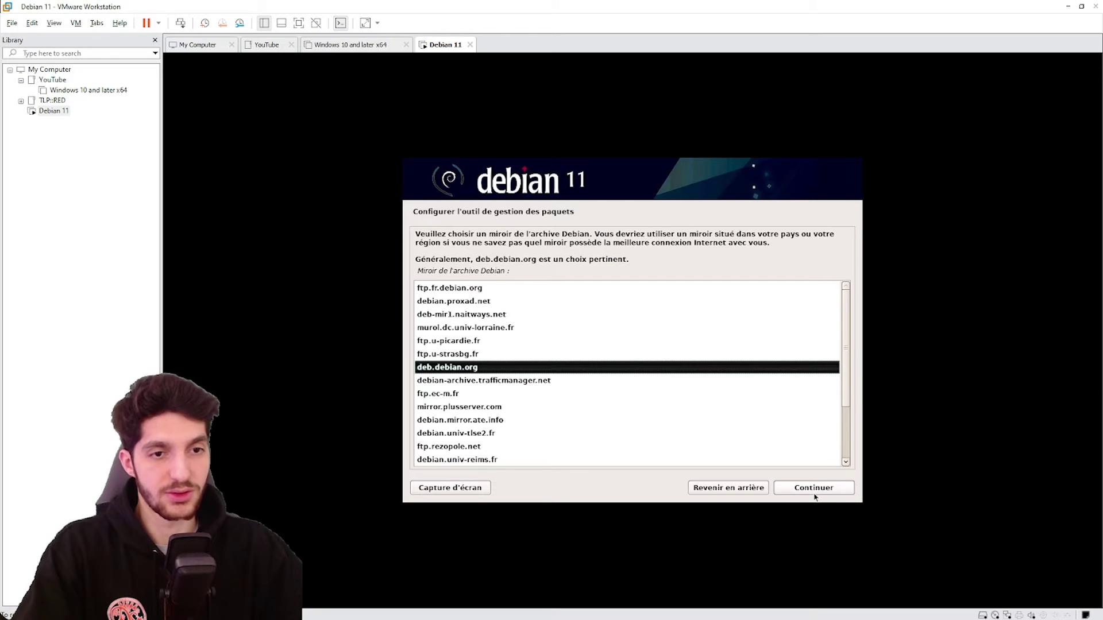
click(815, 488)
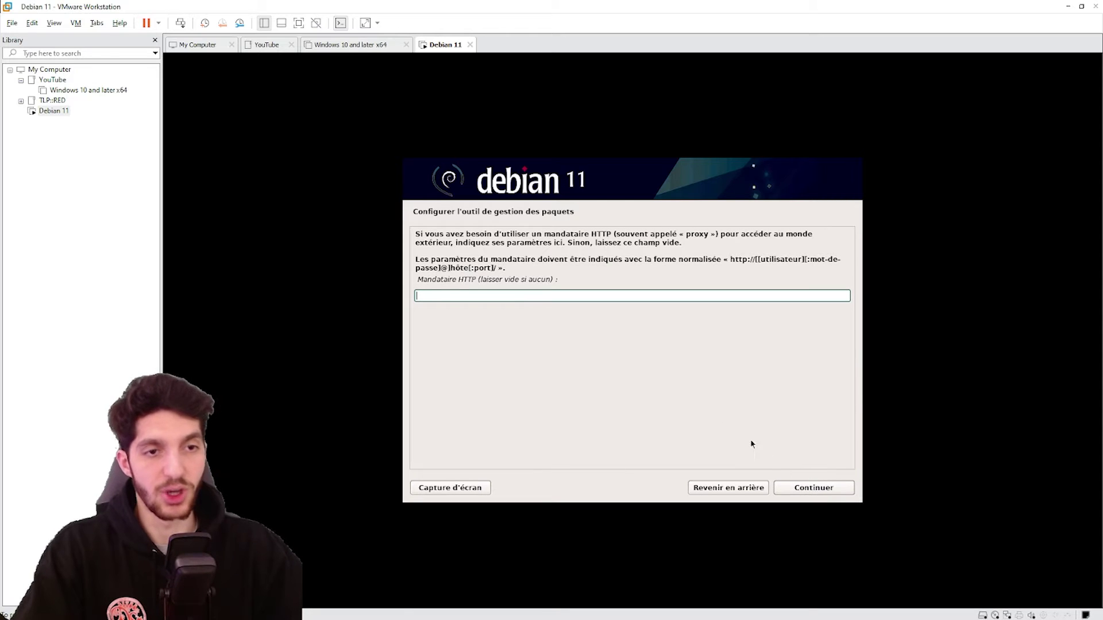
click(824, 489)
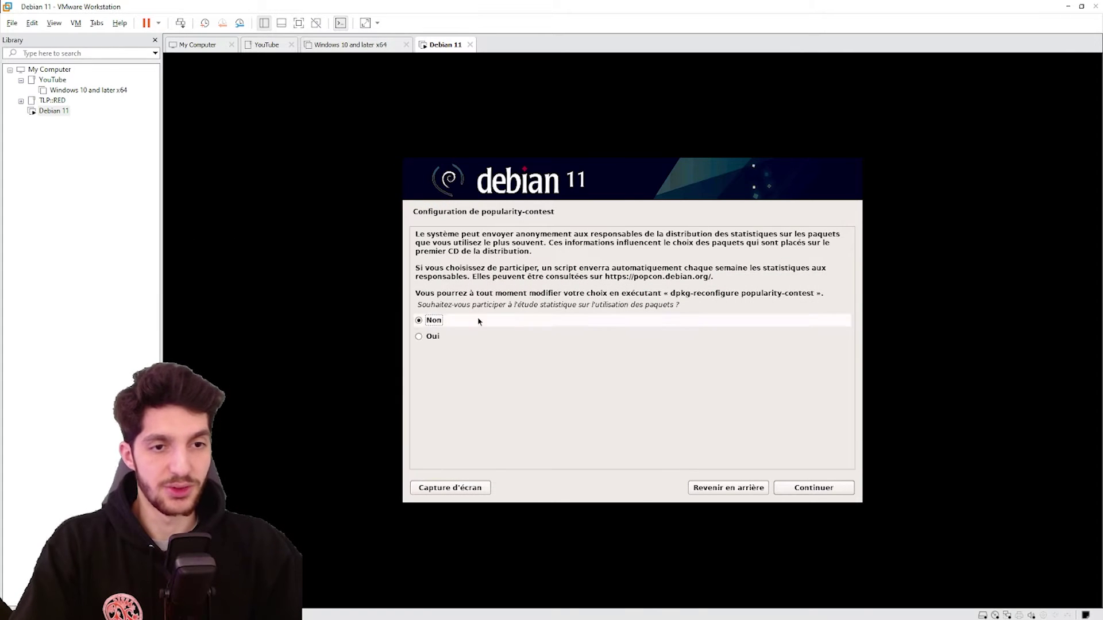
click(817, 493)
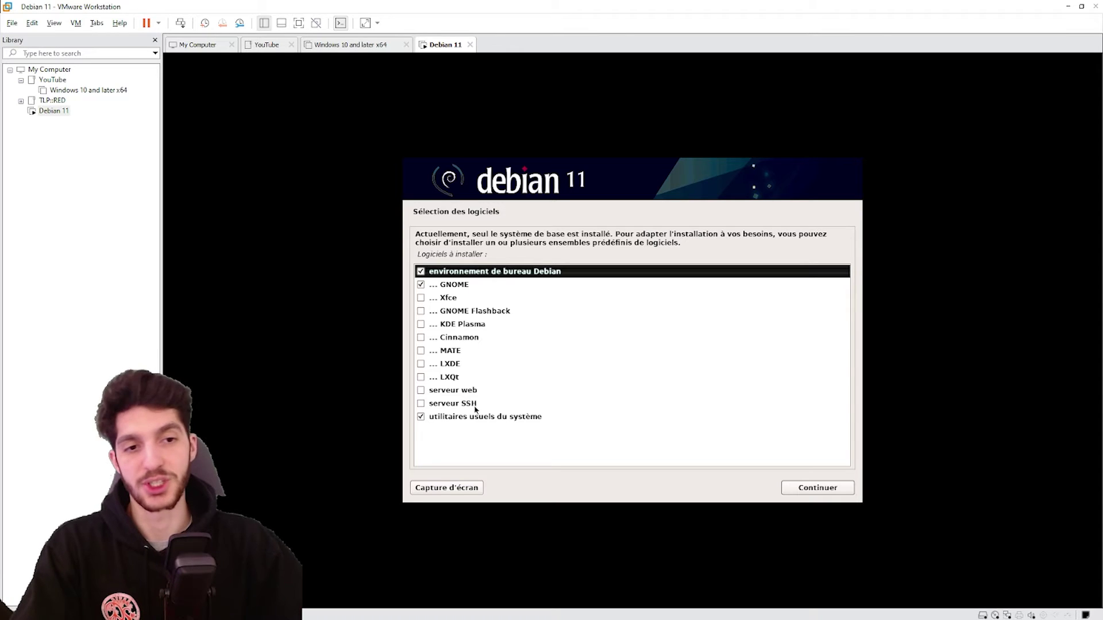
Keep standard system utilities, add the web server, and install the selected software
click(447, 423)
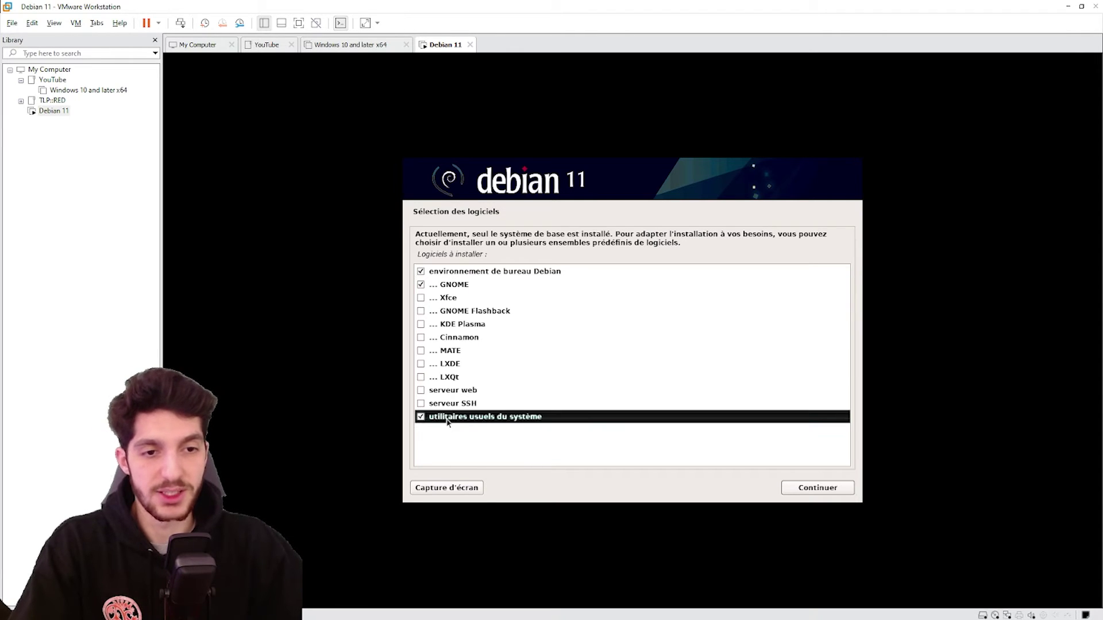
click(420, 392)
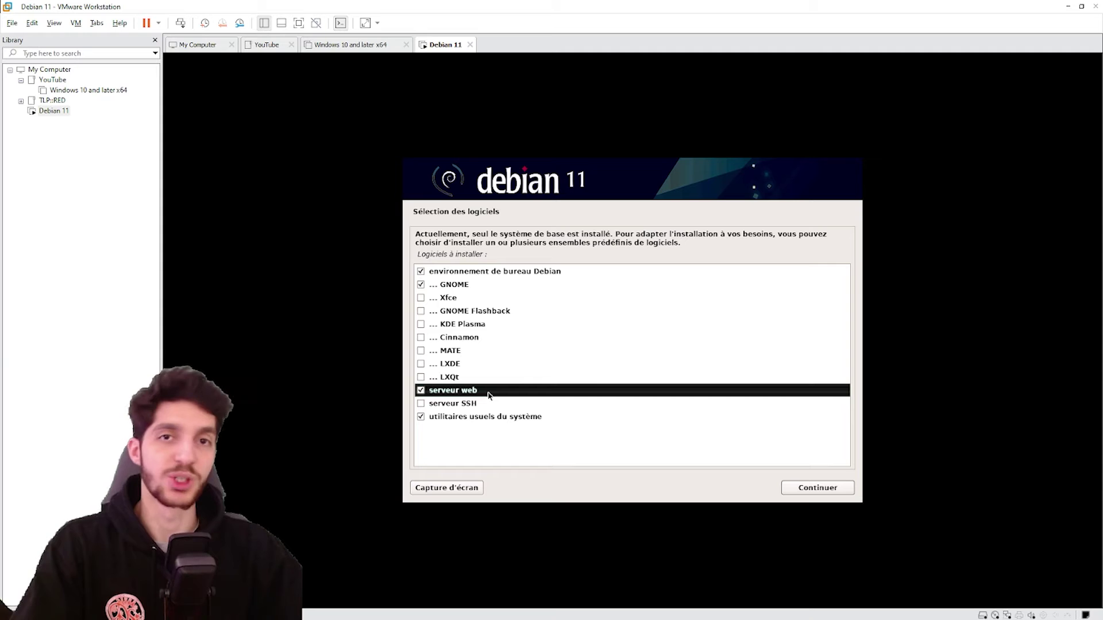
click(831, 489)
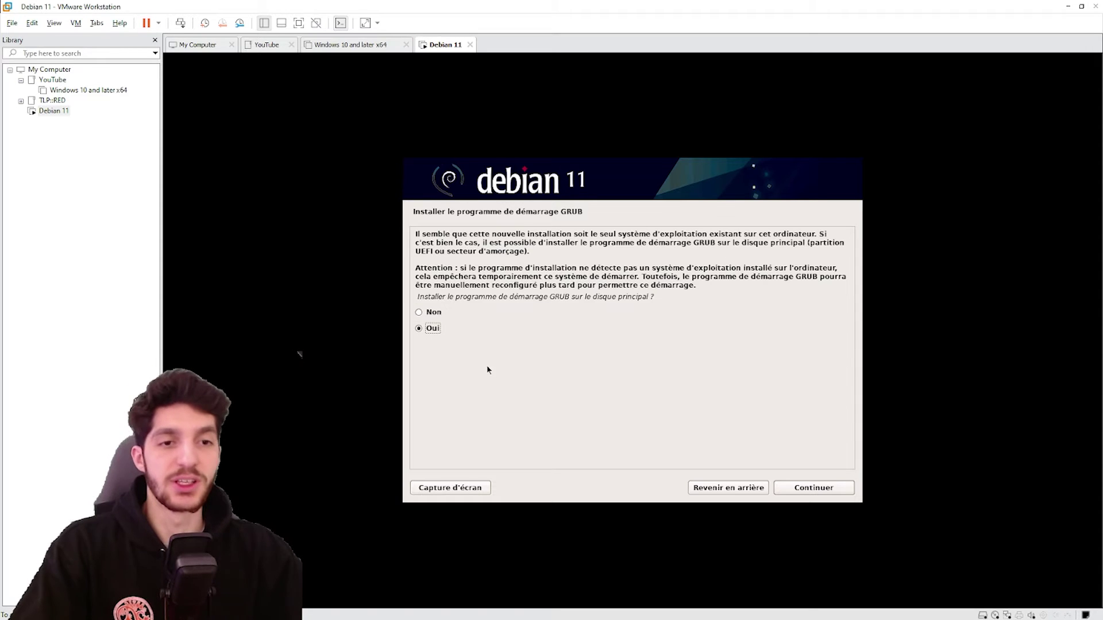
Install GRUB on /dev/sda and finish the installation to reboot
click(789, 486)
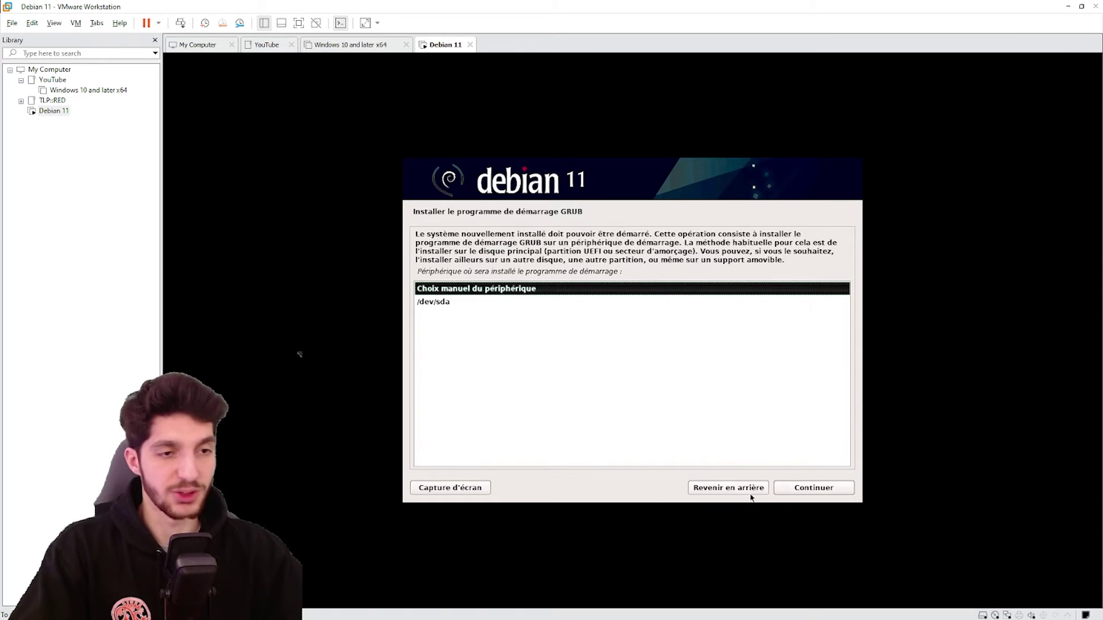
click(447, 302)
click(814, 490)
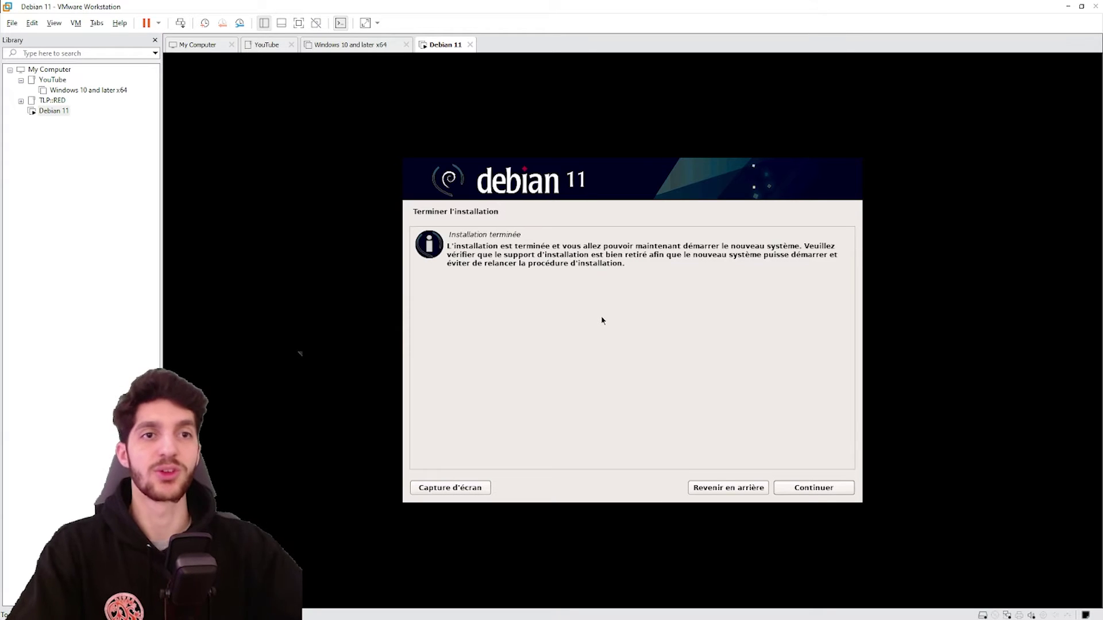
click(825, 491)
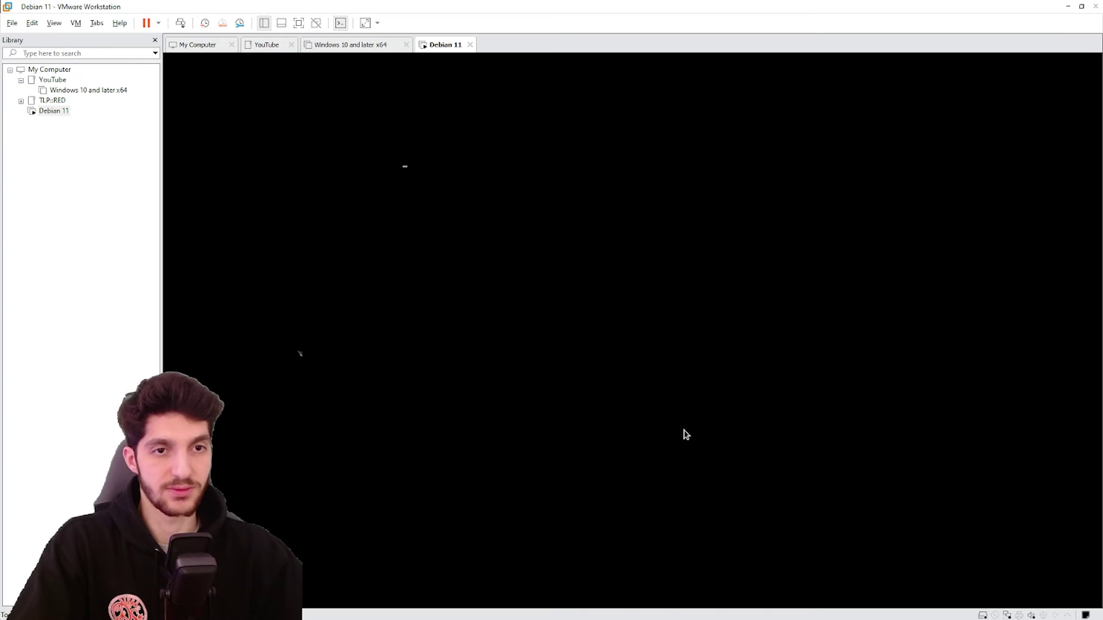
Log in to Debian as the debian user
click(614, 339)
text(••••)
key(ctrl+a)
text(••)
key(Return)
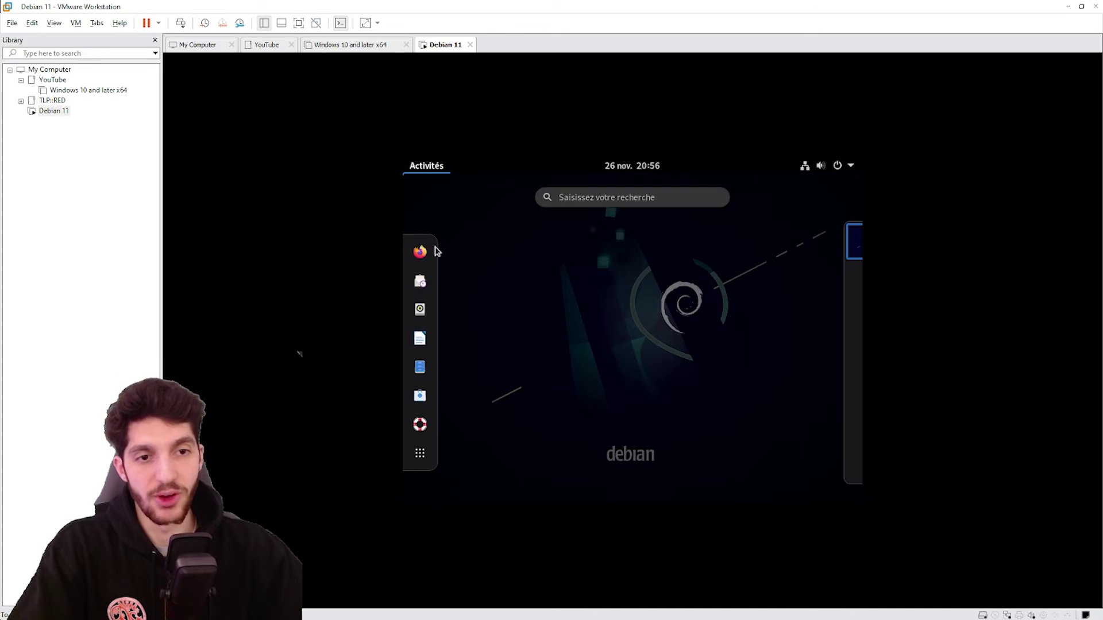
Open Terminal and set its theme variant to Foncé
text(termin)
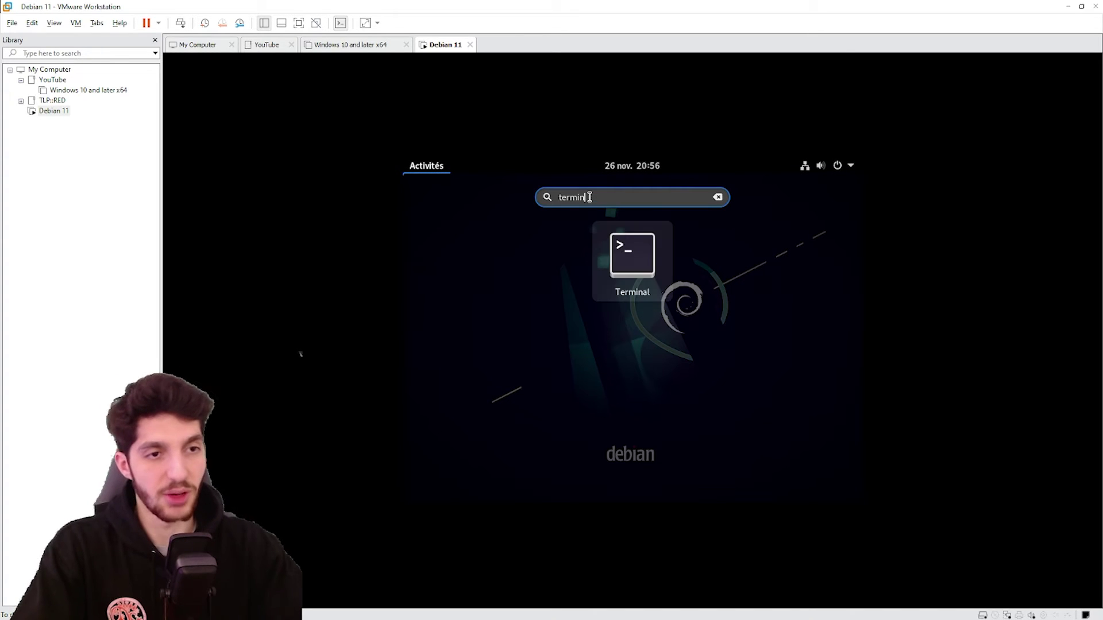
click(639, 253)
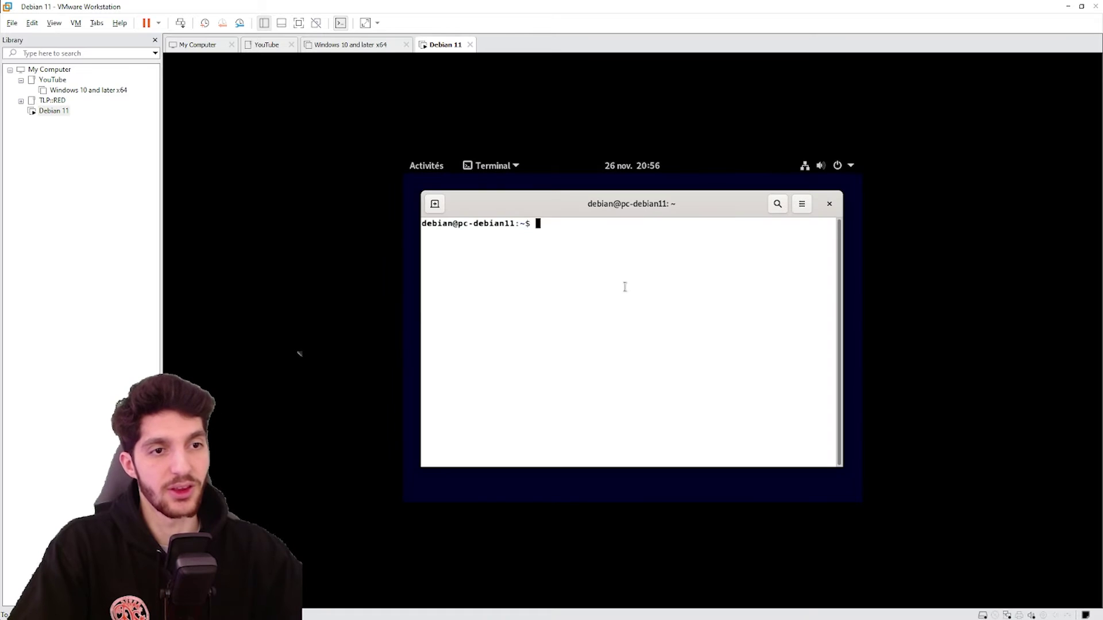
click(802, 204)
click(745, 329)
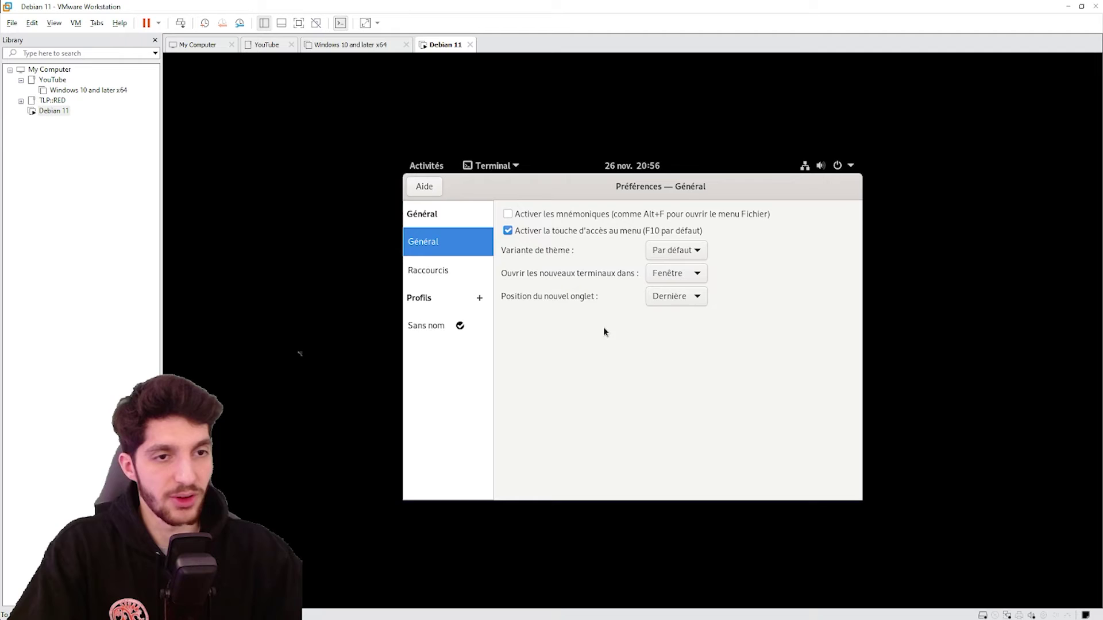
click(668, 261)
click(680, 287)
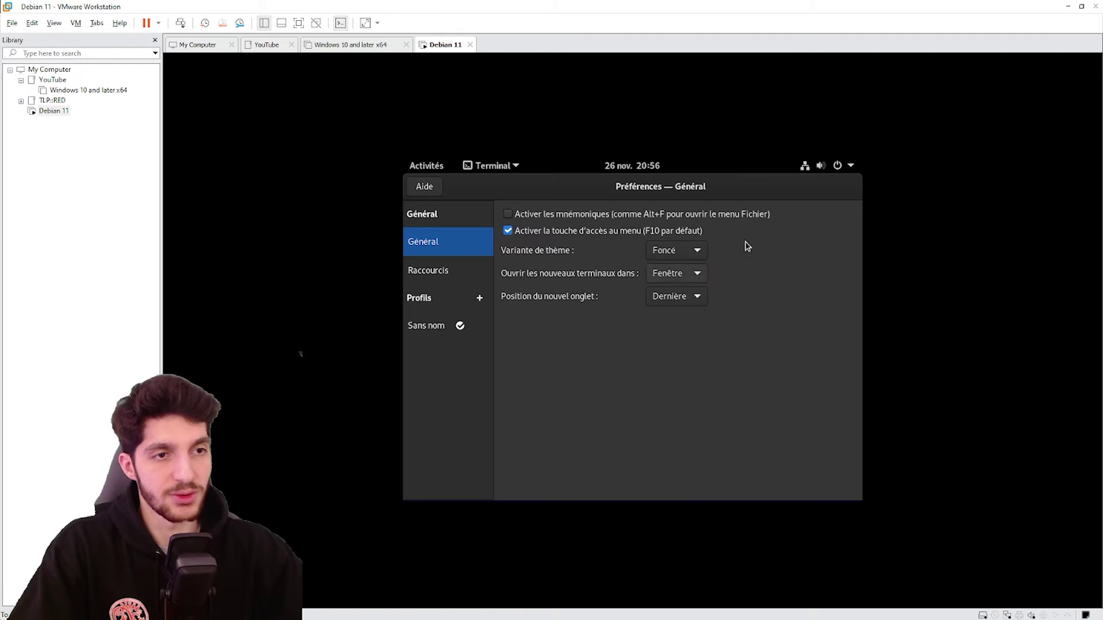
click(797, 228)
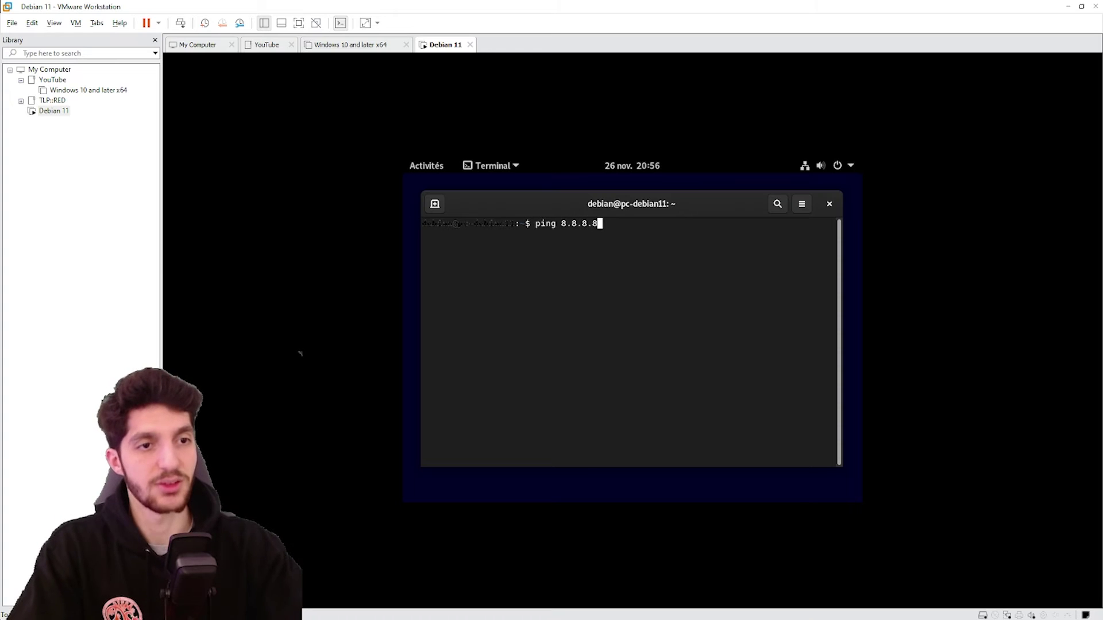
Run ping 8.8.8.8 to confirm internet access, then stop it with Ctrl+C
text(ping 8.8.8.8)
key(Return)
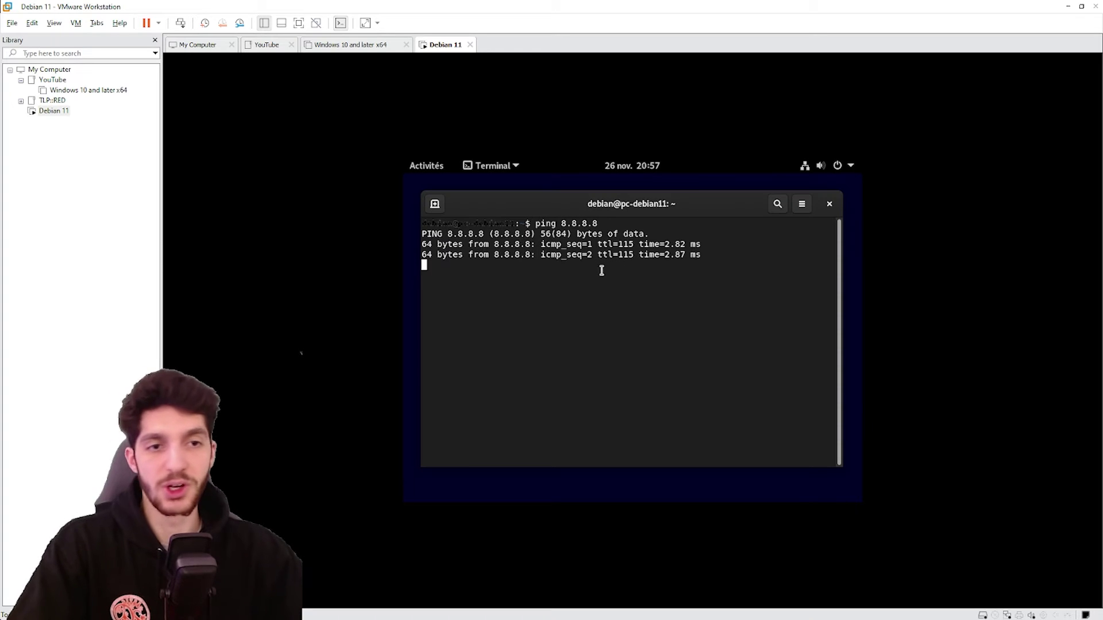
key(ctrl+c)
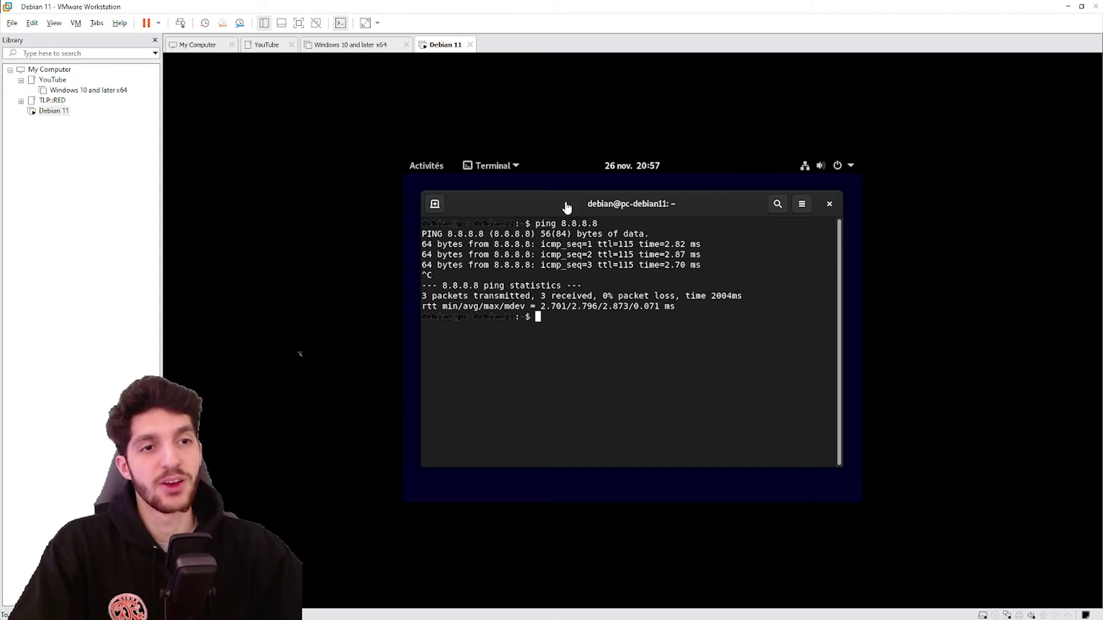
mouse_move(554, 207)
mouse_down()
mouse_move(564, 220)
mouse_move(557, 206)
mouse_up()
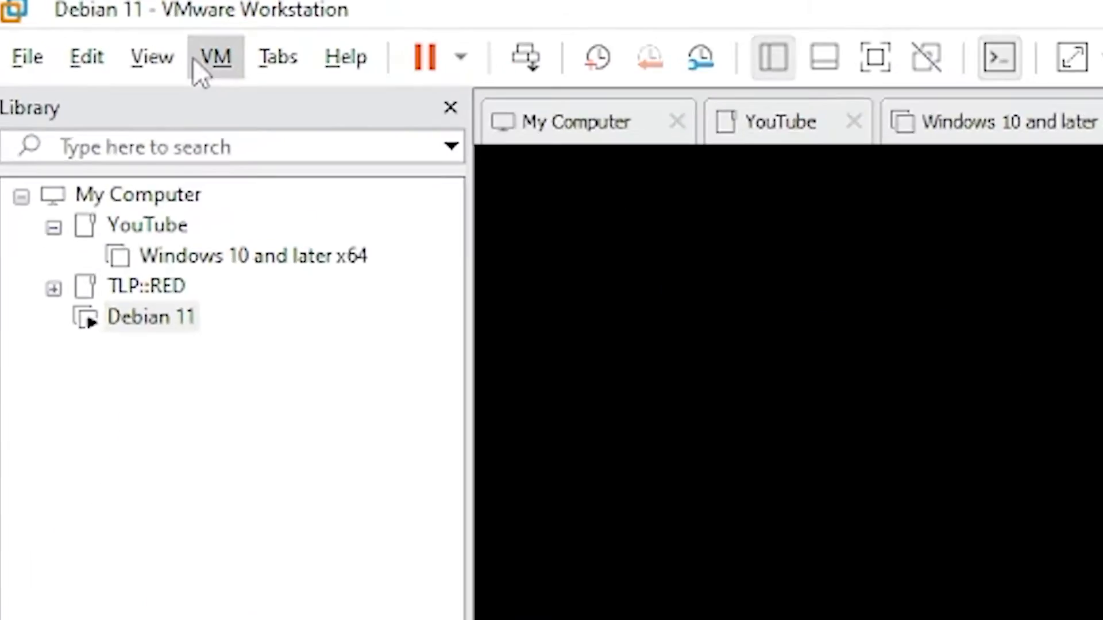
click(170, 57)
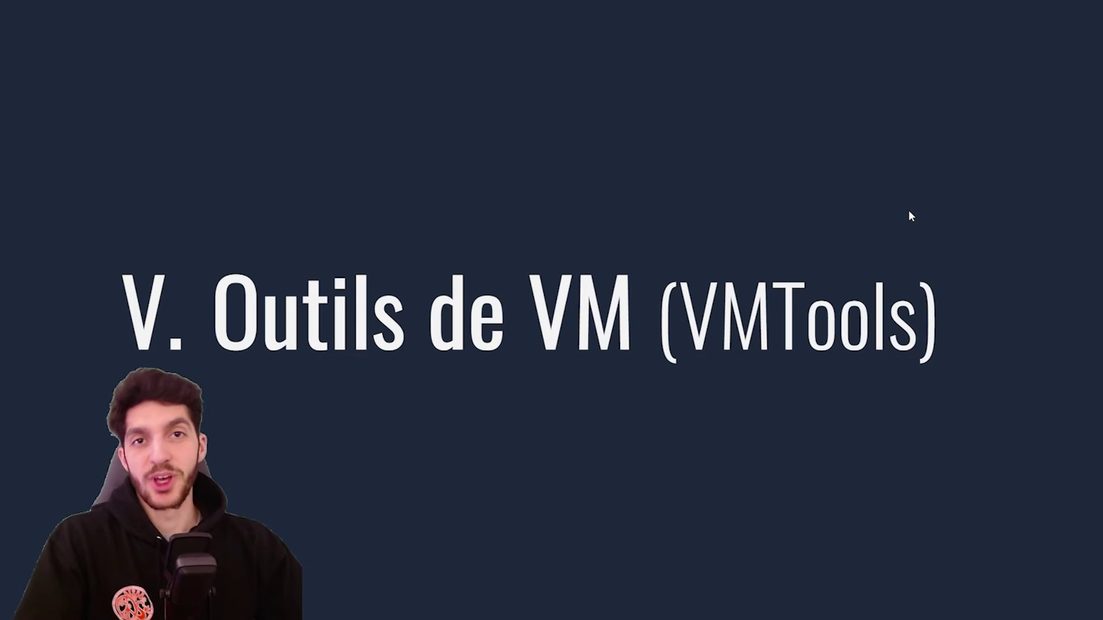
Advance the slides to the VMTools content slide
key(Right)
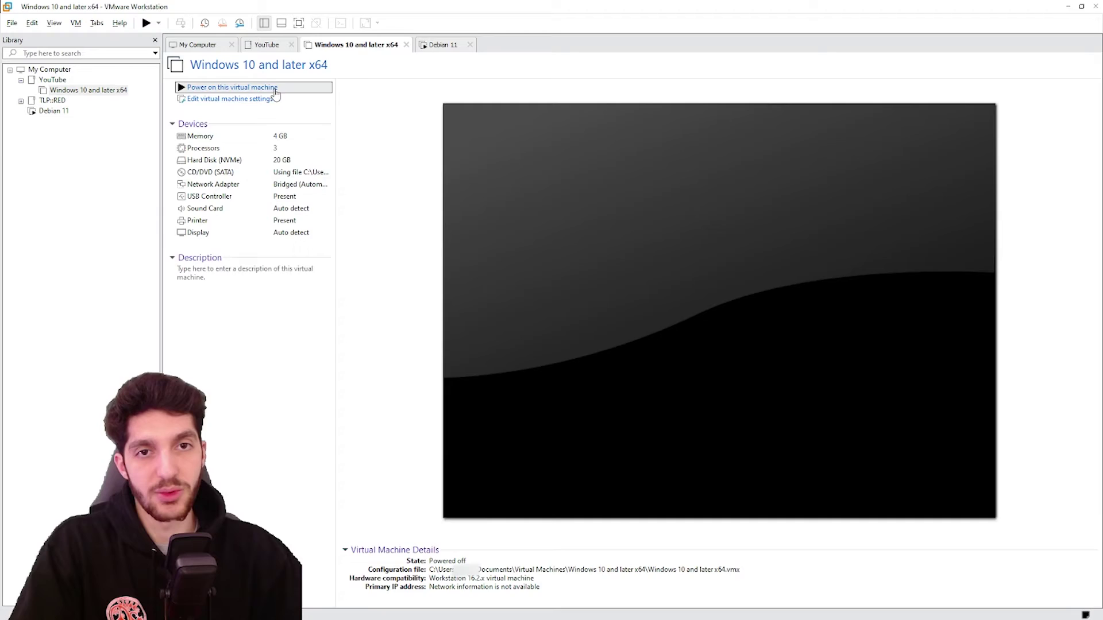
Power on the Windows 10 VM and install VMware Tools via setup64.exe with the Typique setup
click(196, 84)
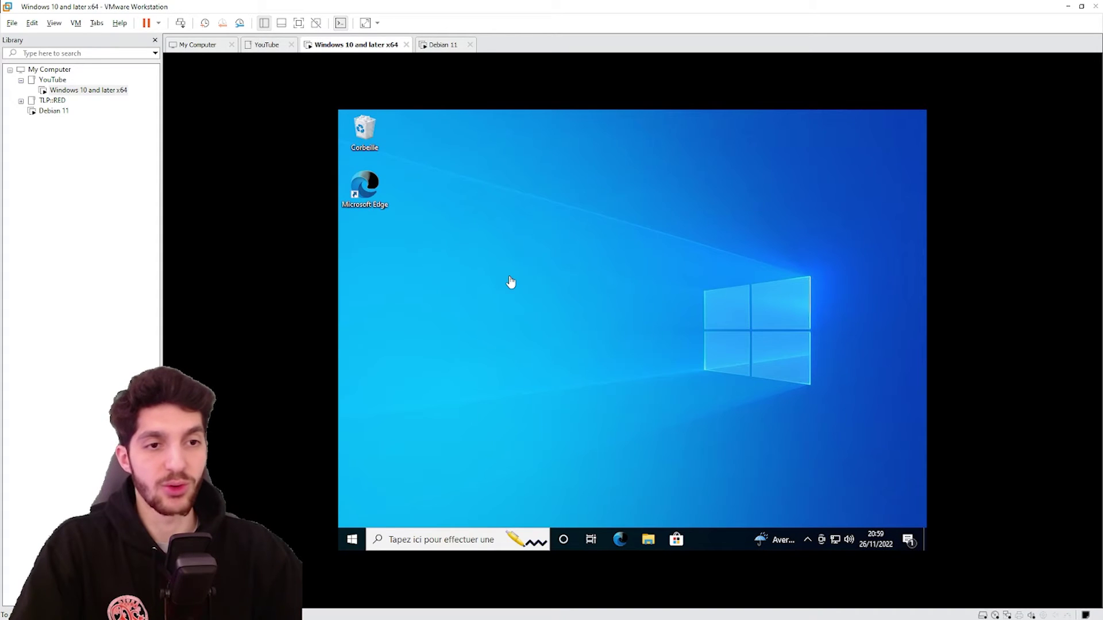
click(78, 23)
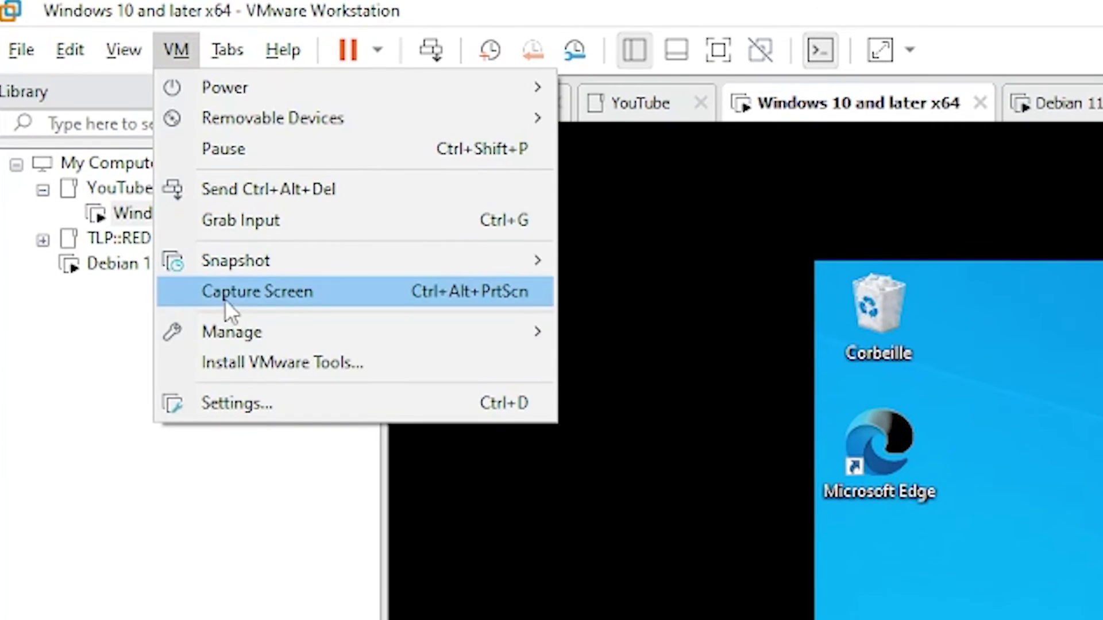
click(239, 341)
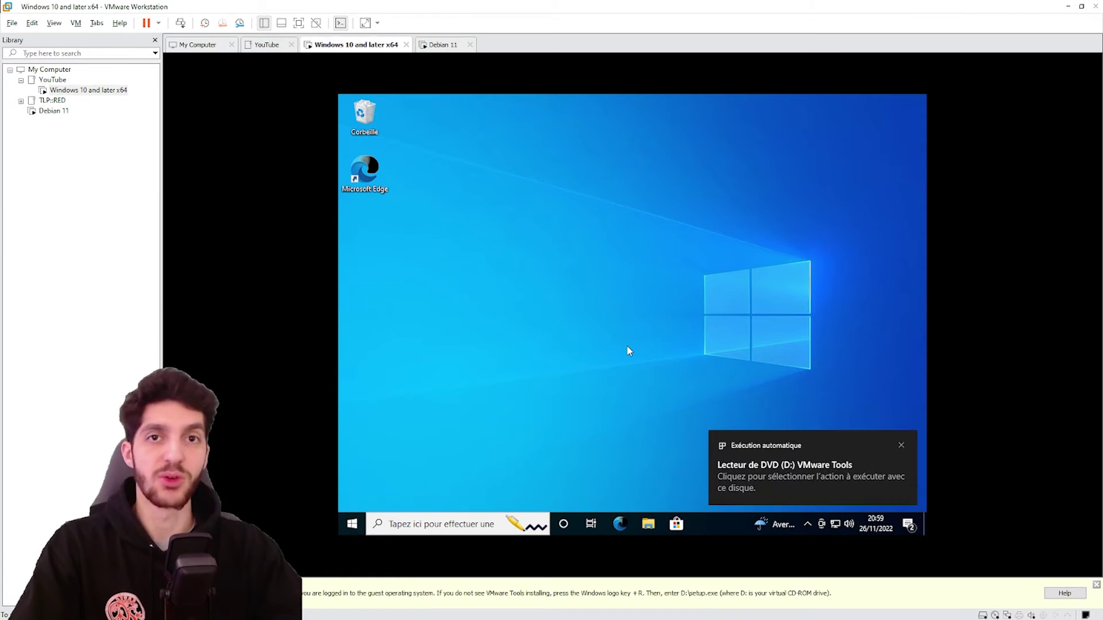
click(795, 478)
click(758, 195)
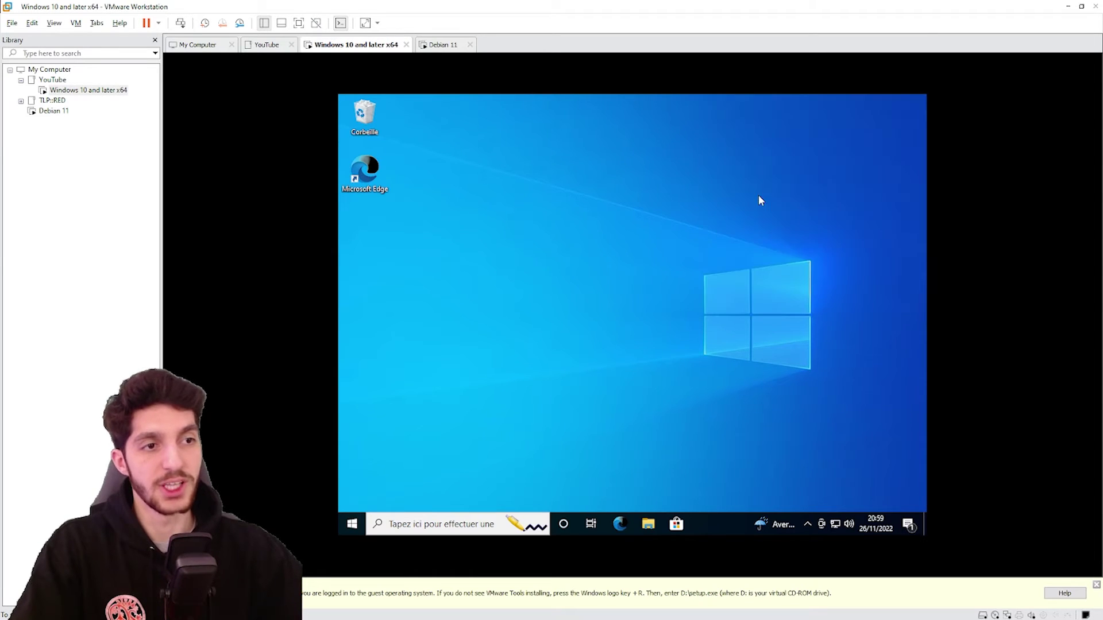
click(610, 388)
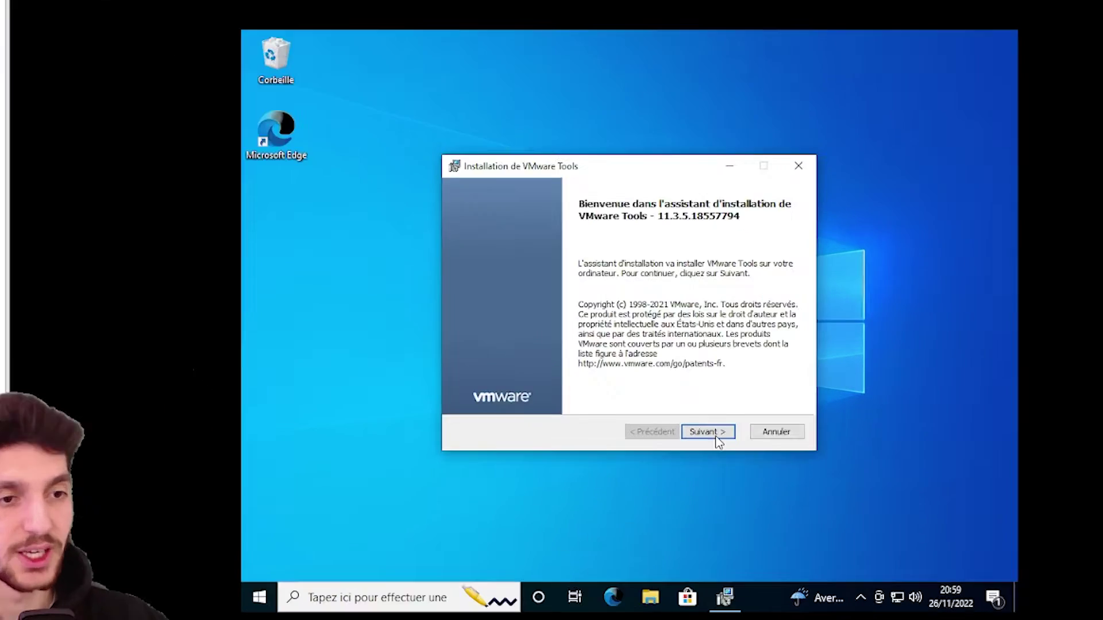
click(715, 435)
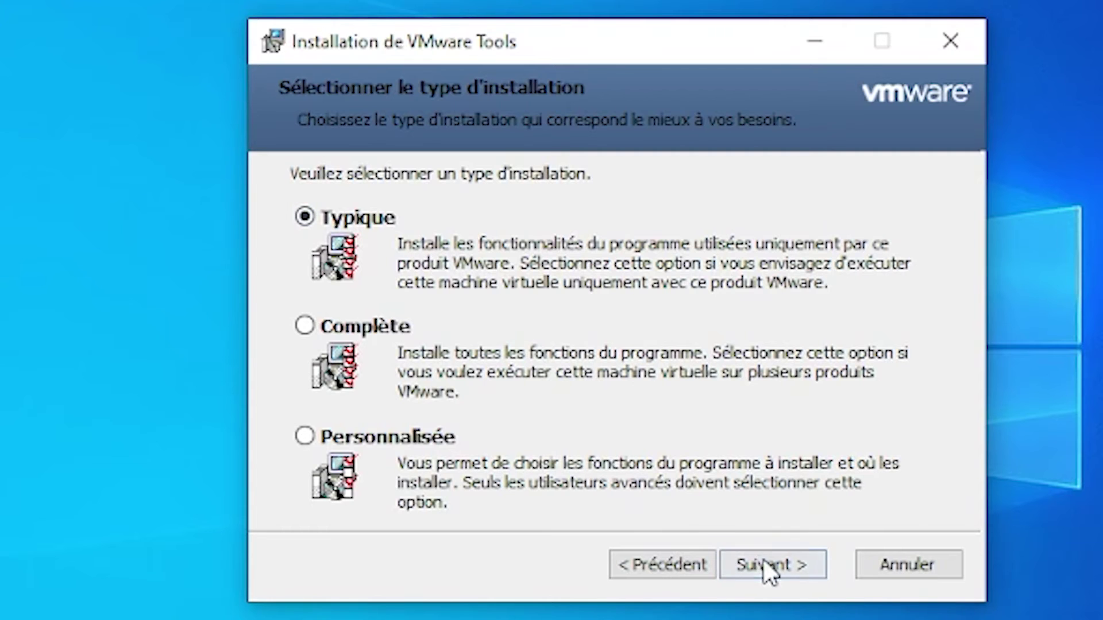
click(770, 569)
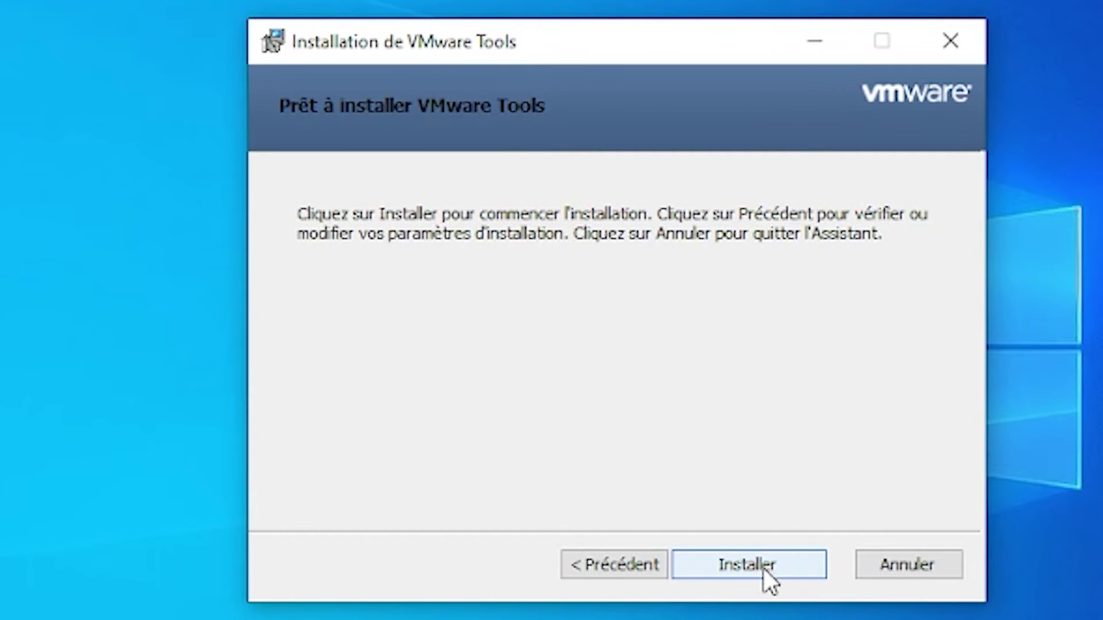
click(770, 568)
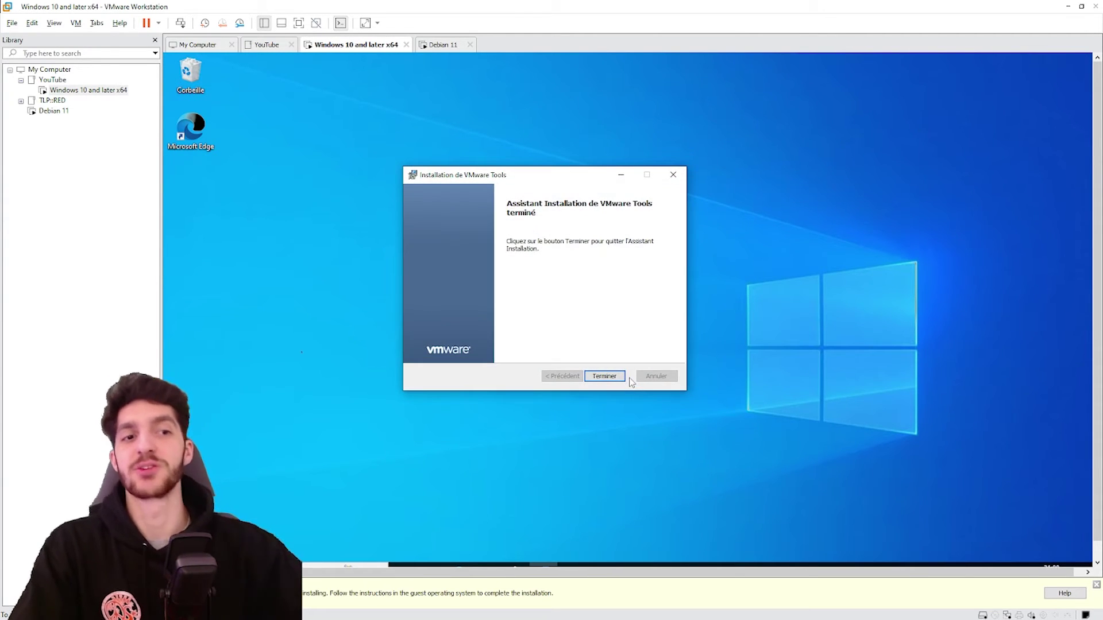
click(605, 377)
Accept the Windows restart, then type 'bonjour' in guest Notepad and copy it
click(597, 351)
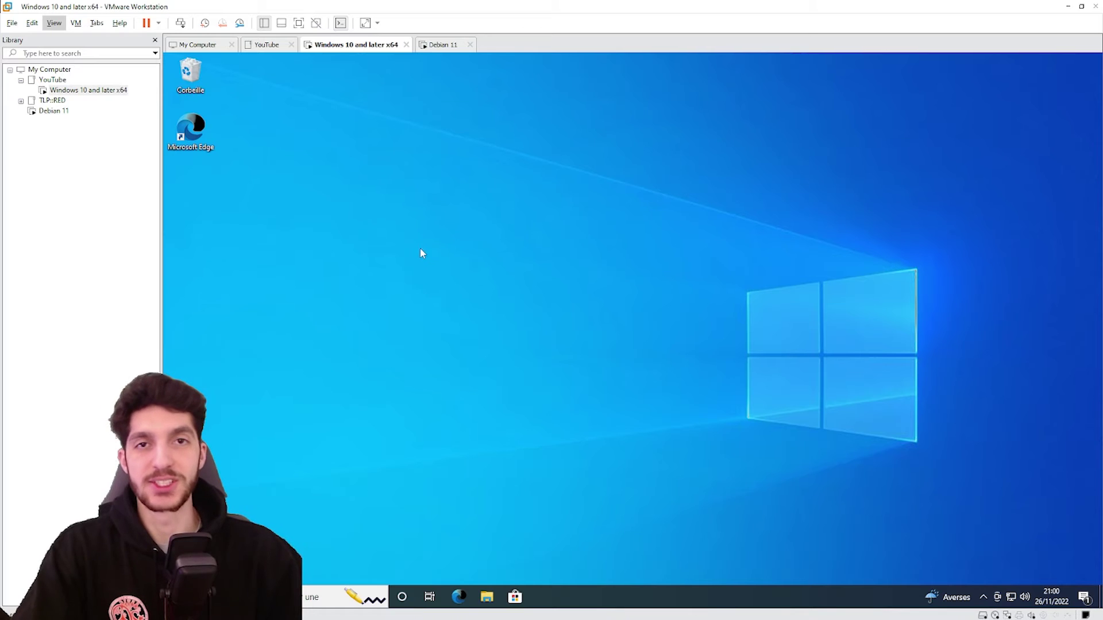
key(super+r)
key(Return)
text(bonjour)
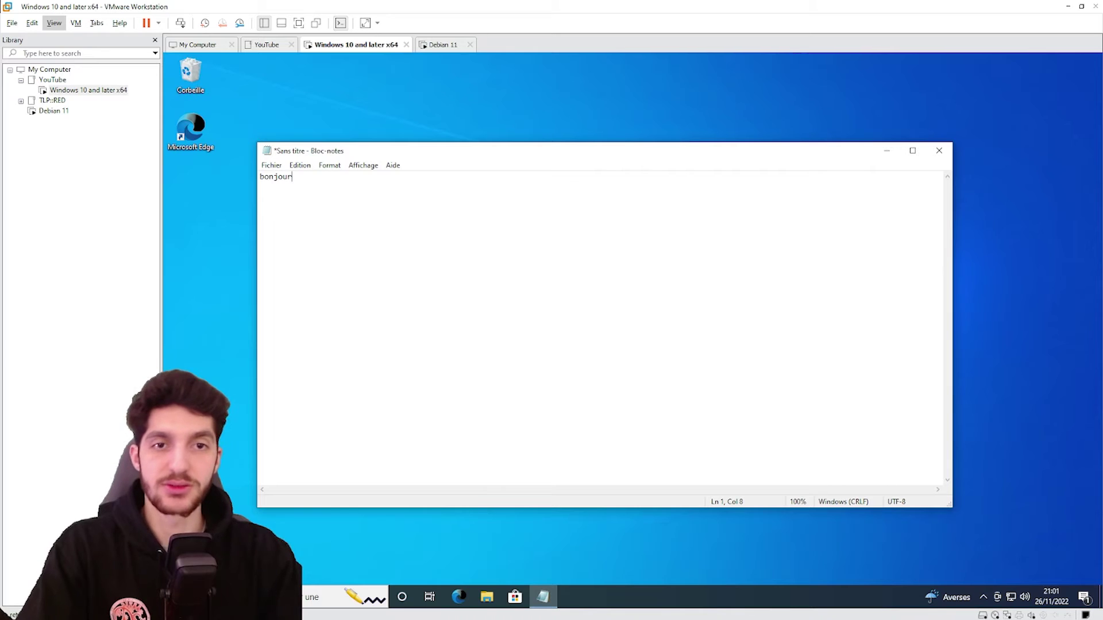
key(ctrl+a)
key(shift+F10)
key(Down)
key(Down)
key(Down)
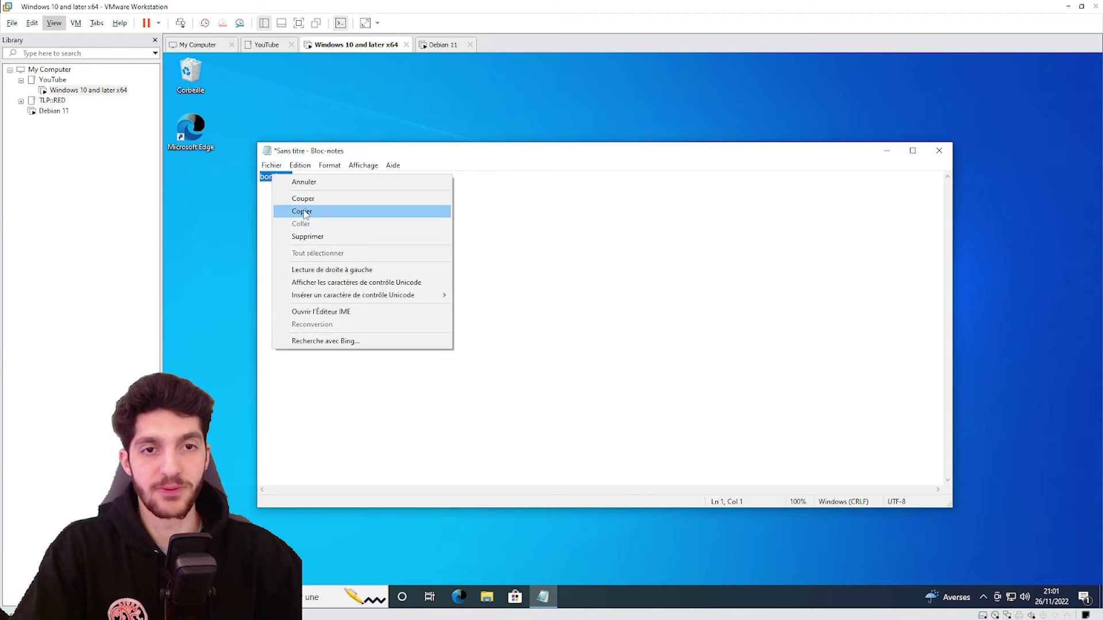
key(Return)
key(Right)
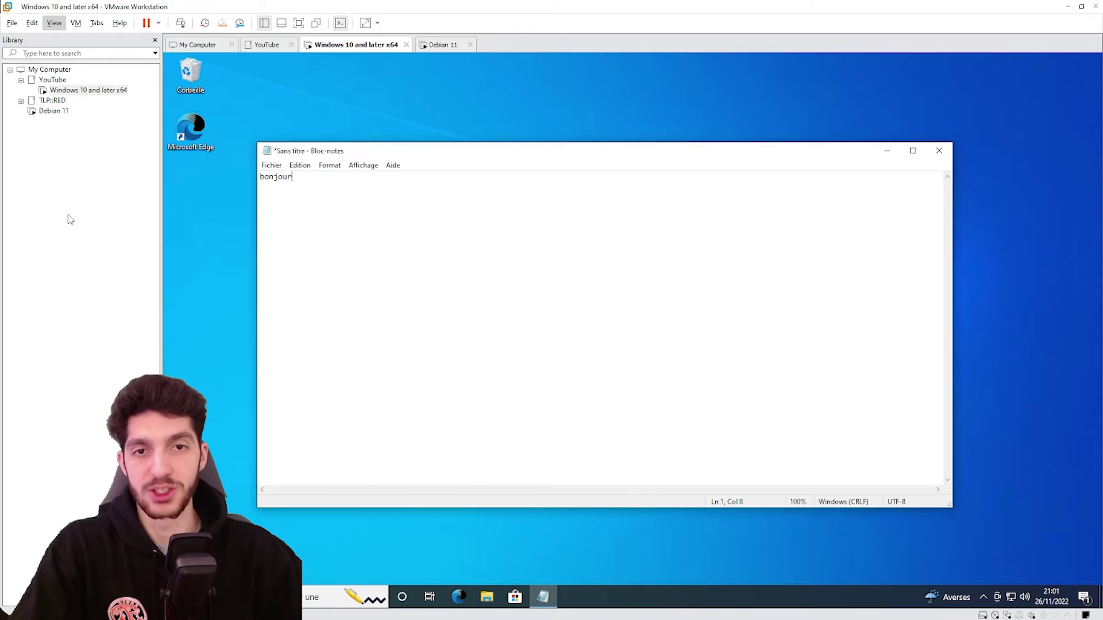
Paste 'bonjour' into a second Notepad on the host, placed on the left
click(62, 227)
key(ctrl+shift+n)
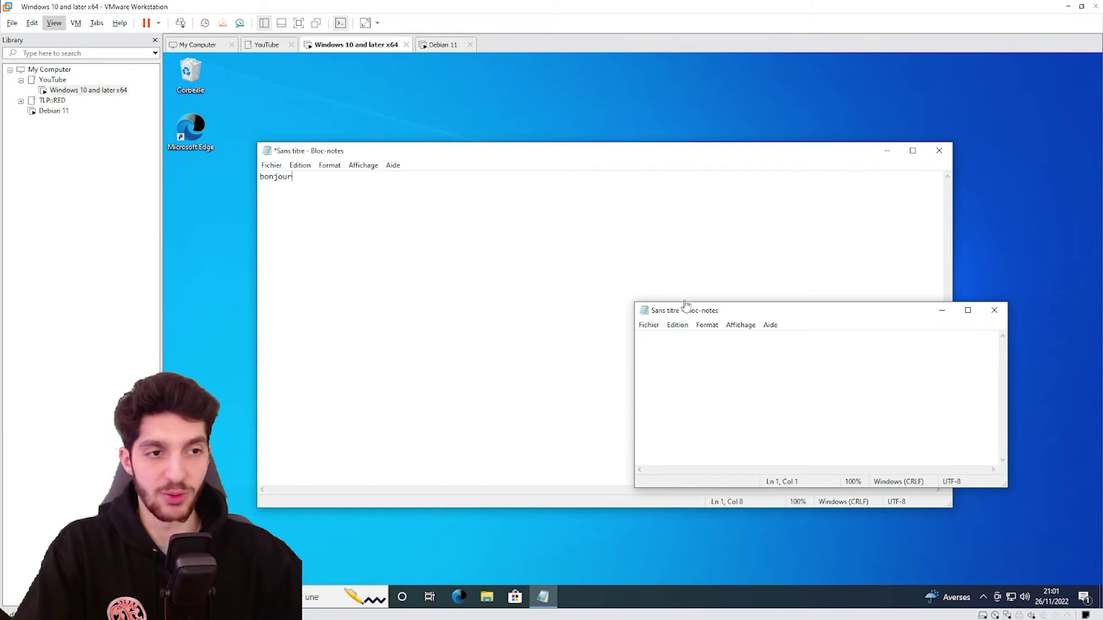
drag(653, 311, 44, 239)
right_click(59, 287)
click(89, 334)
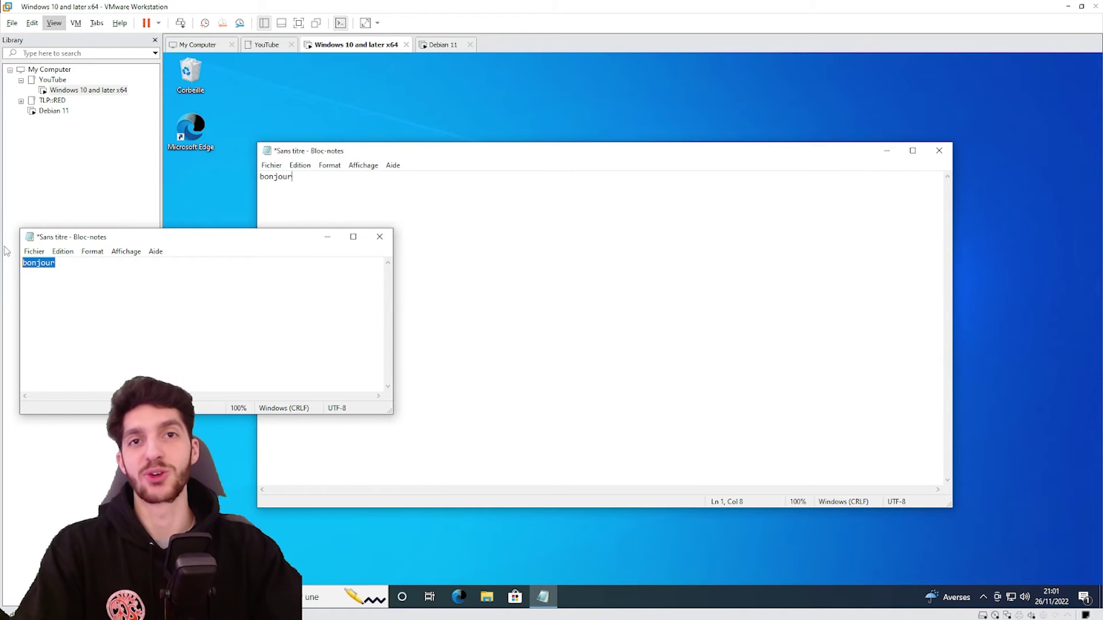
click(95, 289)
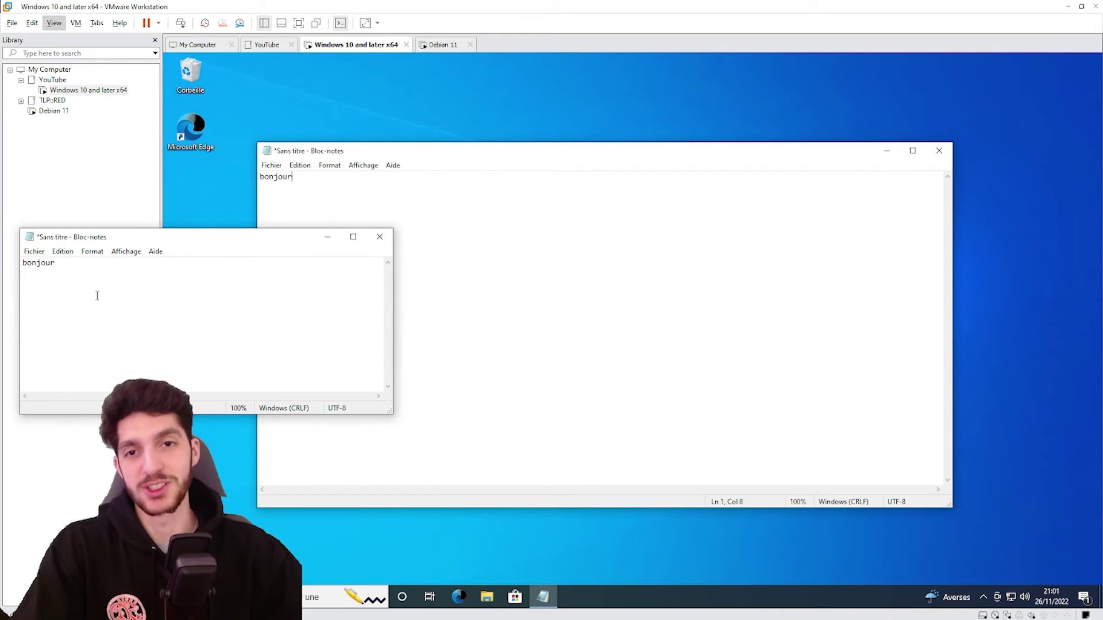
Drag windows10_logo.png from the host folder onto the Windows 10 guest desktop
key(alt+Tab)
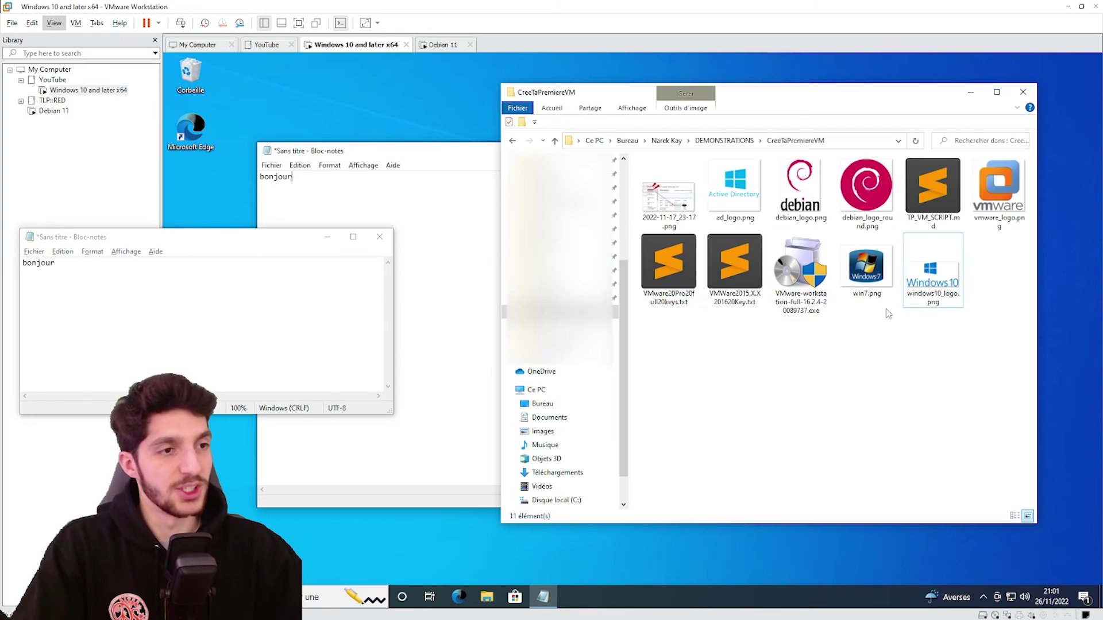
click(926, 284)
drag(934, 274, 315, 94)
key(ctrl+alt)
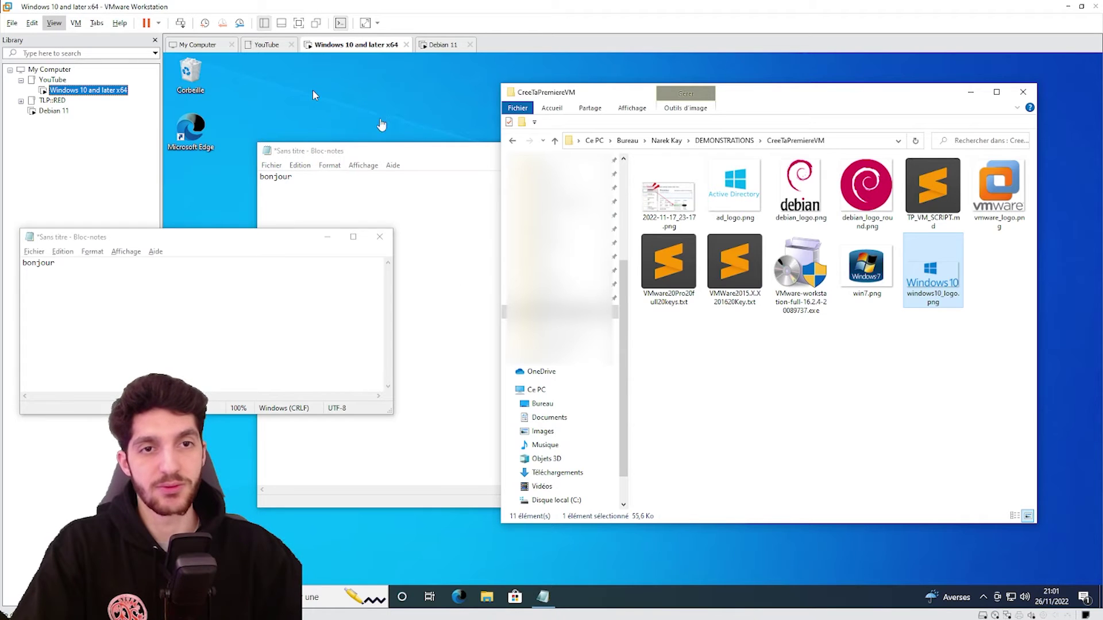
click(313, 90)
key(super+d)
drag(290, 93, 300, 81)
drag(317, 172, 302, 70)
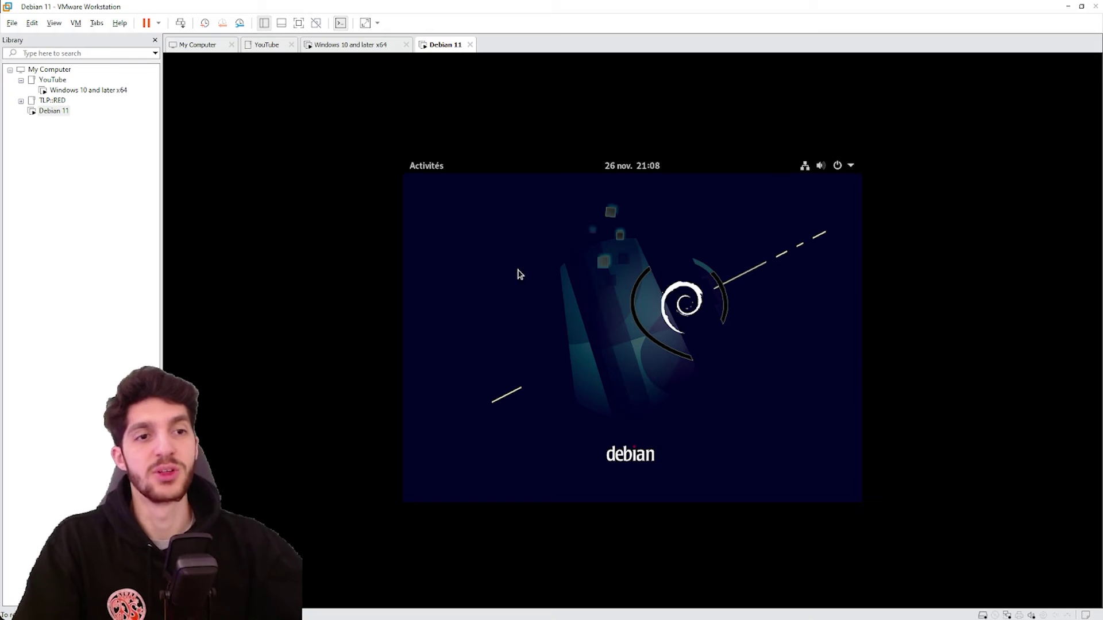
Insert the VMware Tools disc in Debian, open a terminal, and become root with su -
click(76, 23)
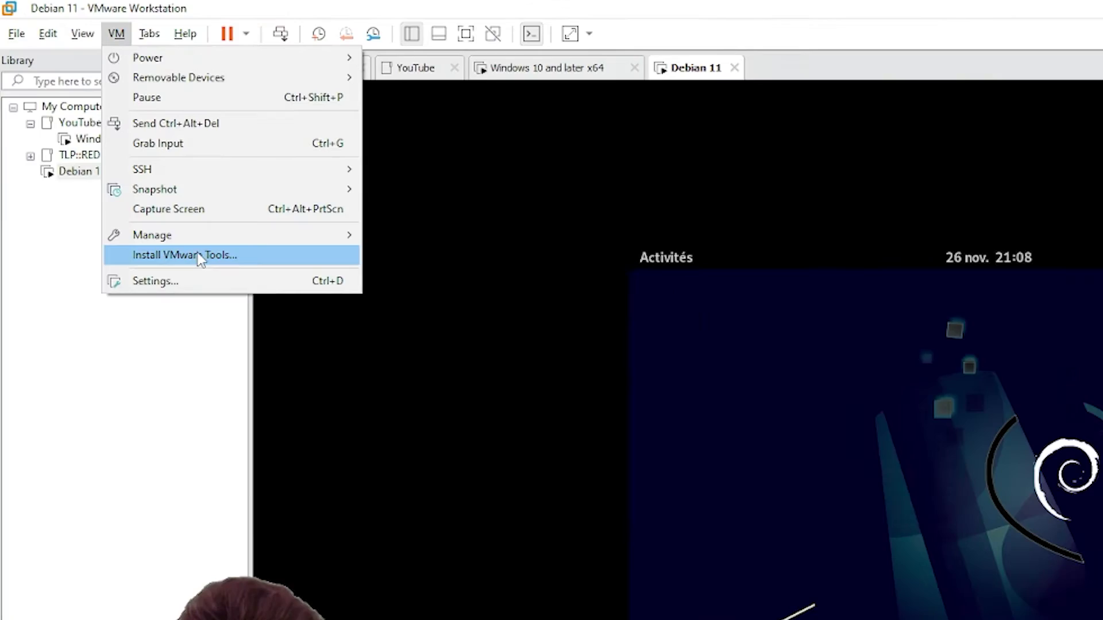
click(356, 493)
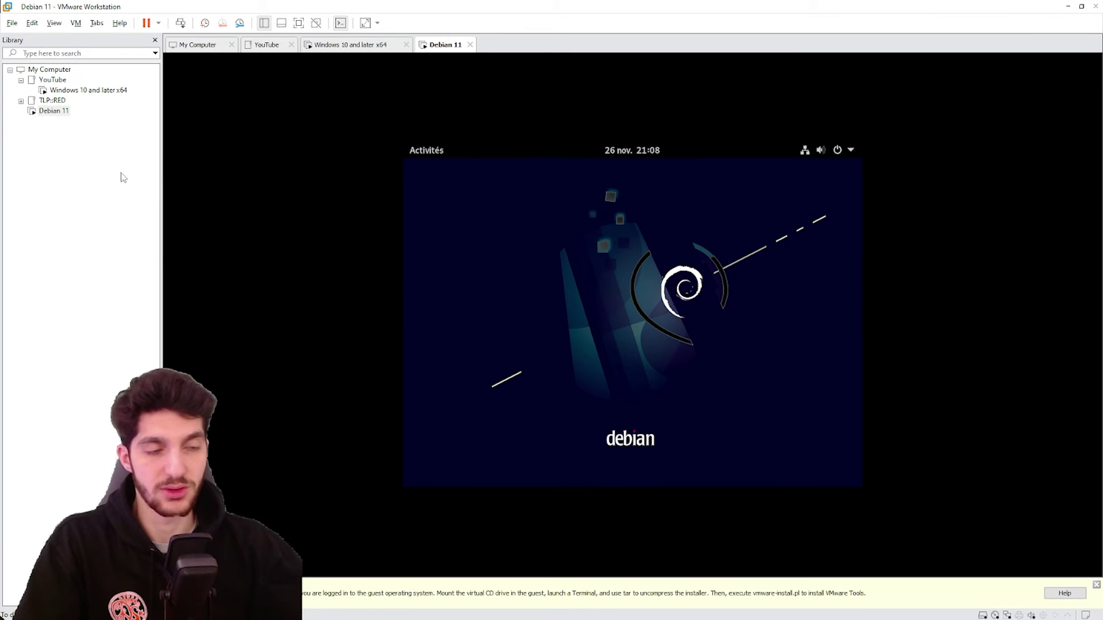
key(super)
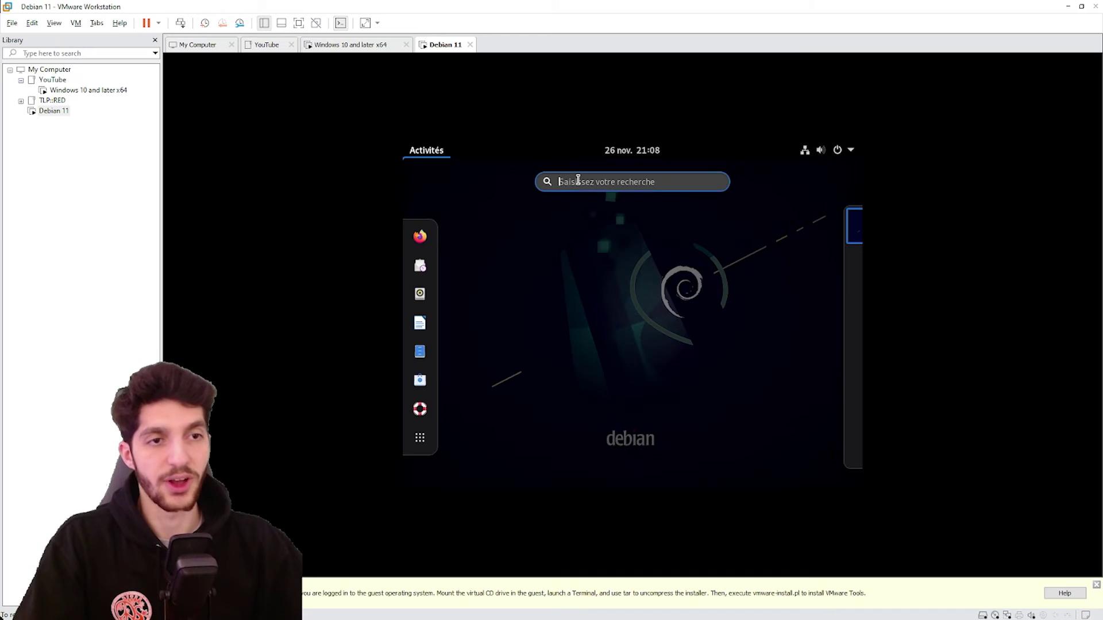
text(termin)
key(Return)
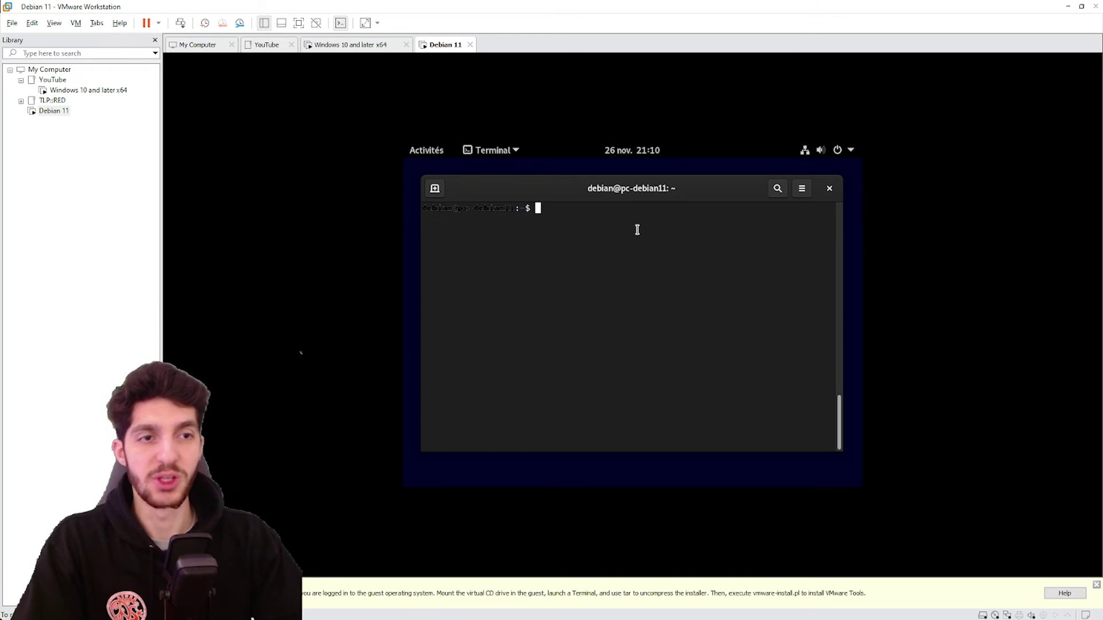
text(su -)
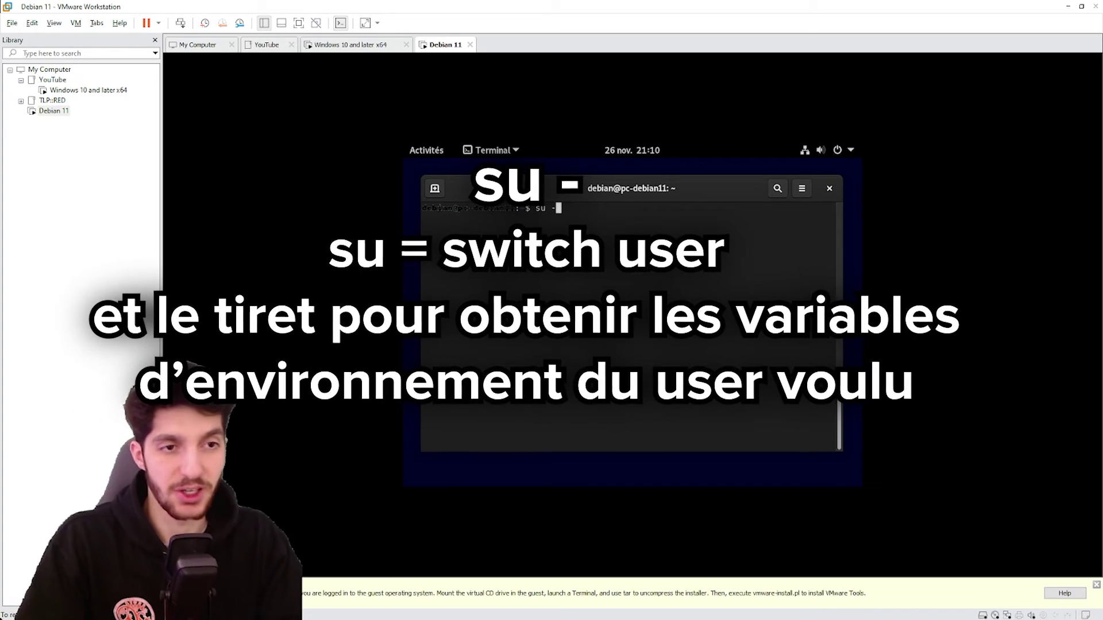
key(Return)
key(Return)
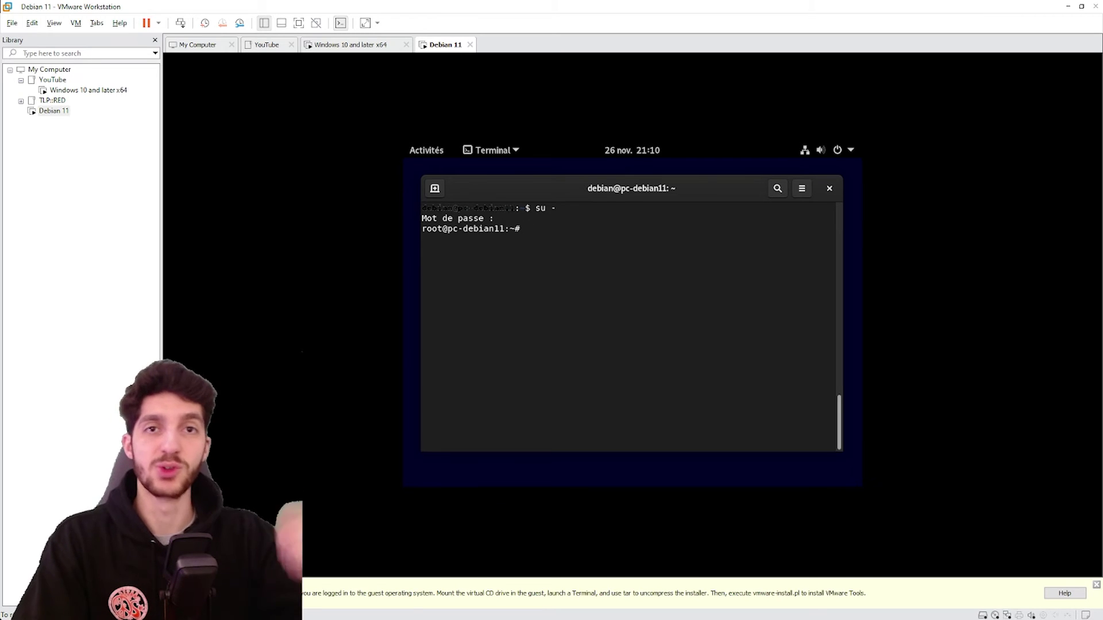
Create /mnt/vmtools and mount /dev/cdrom on it
text(mkdir /mnt/vmtools)
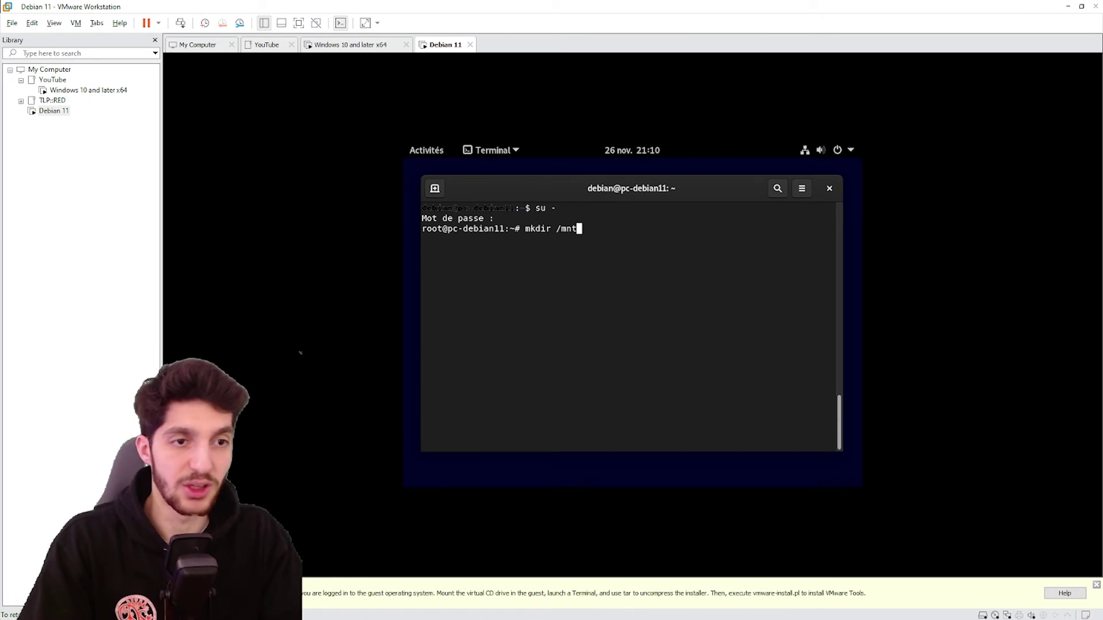
key(Return)
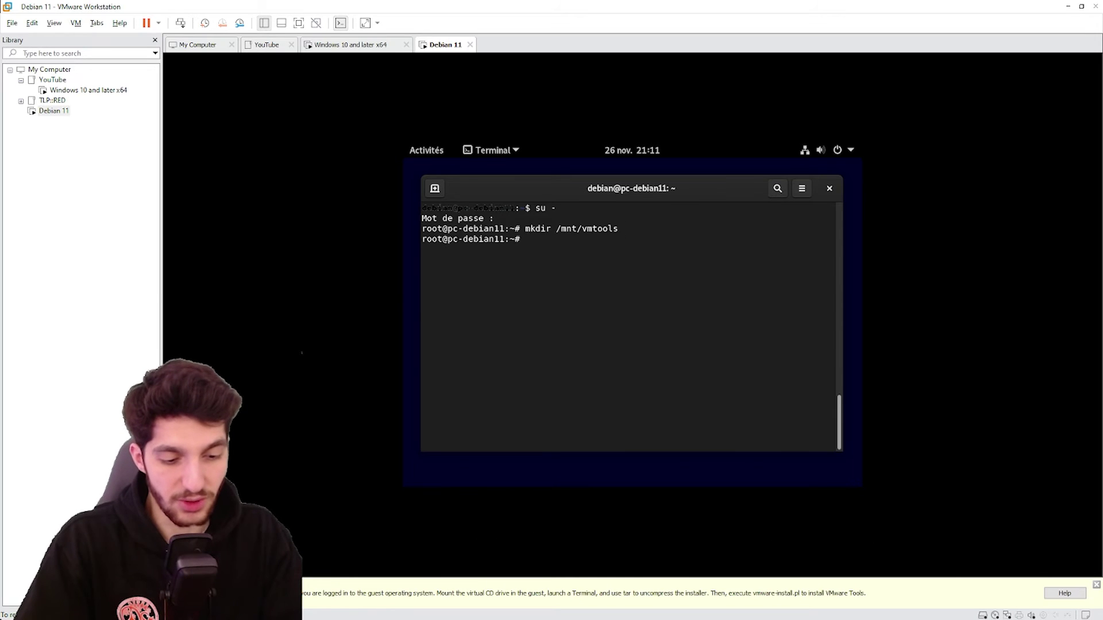
text(mount /dev)
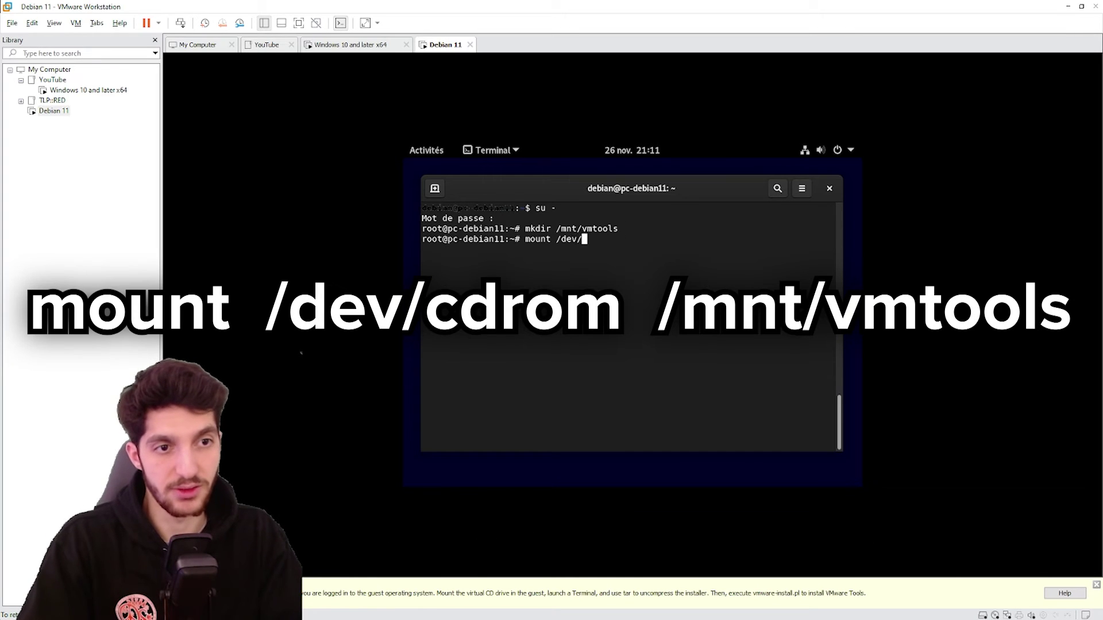
text(/cdrom /mnt)
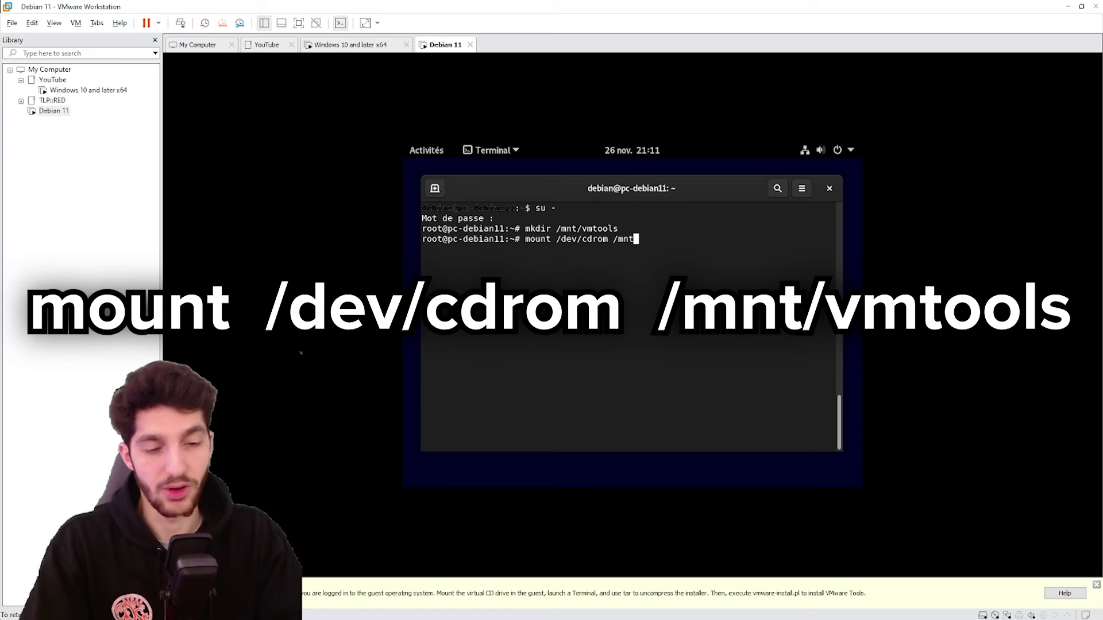
text(/vmto)
key(Tab)
key(Return)
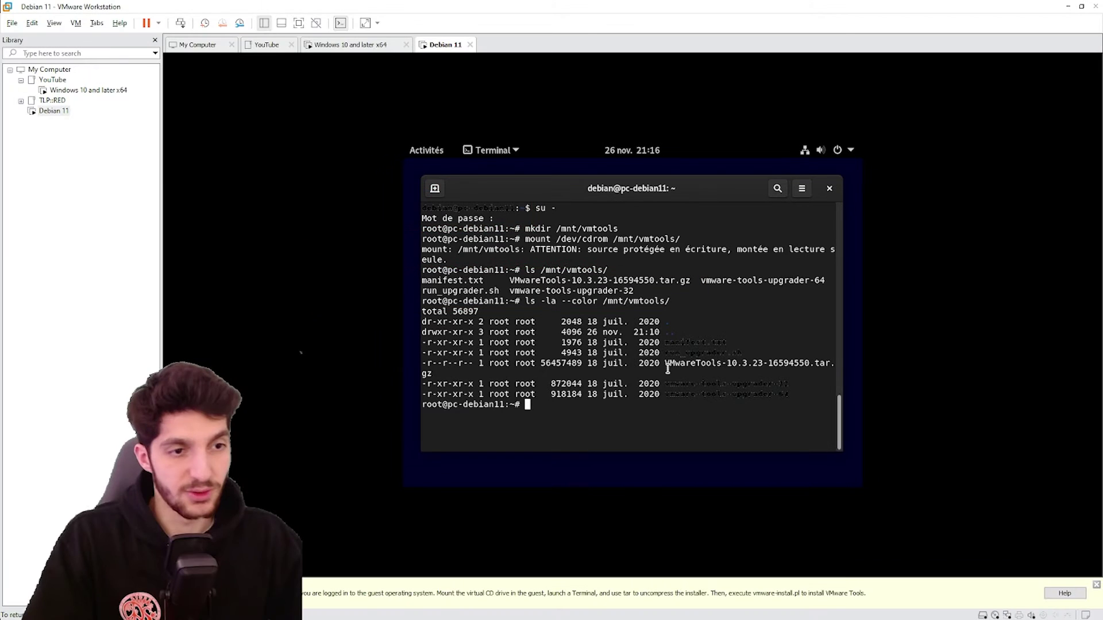
double_click(668, 363)
click(566, 408)
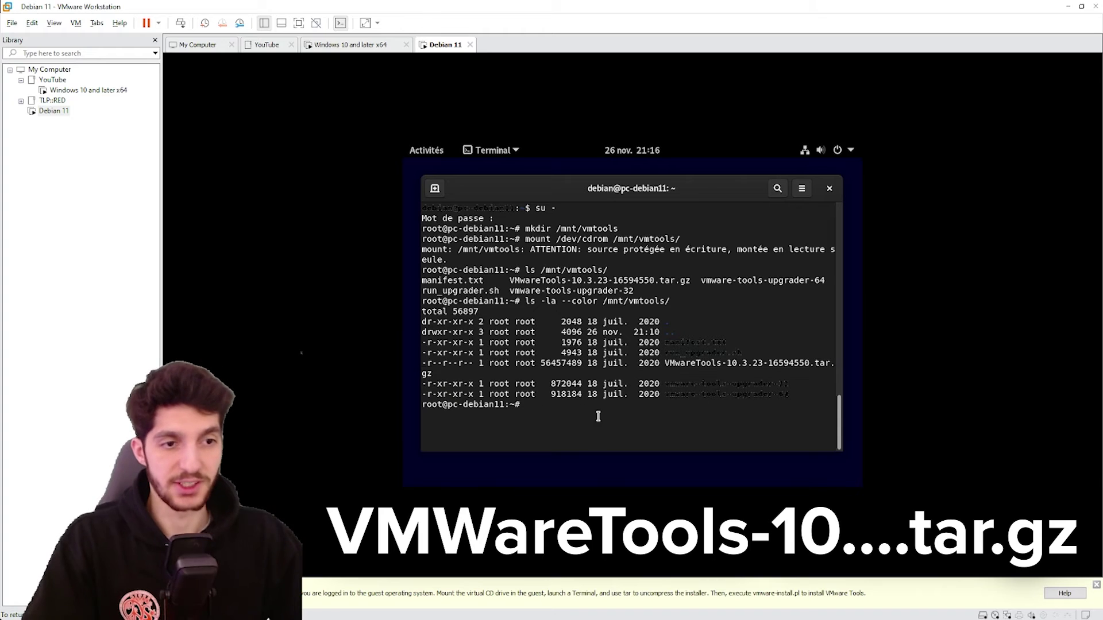
Create /tmp/a, copy VMwareTools-10.3.23-16594550.tar.gz into it, and extract the archive
text(mkdir /tmp/a)
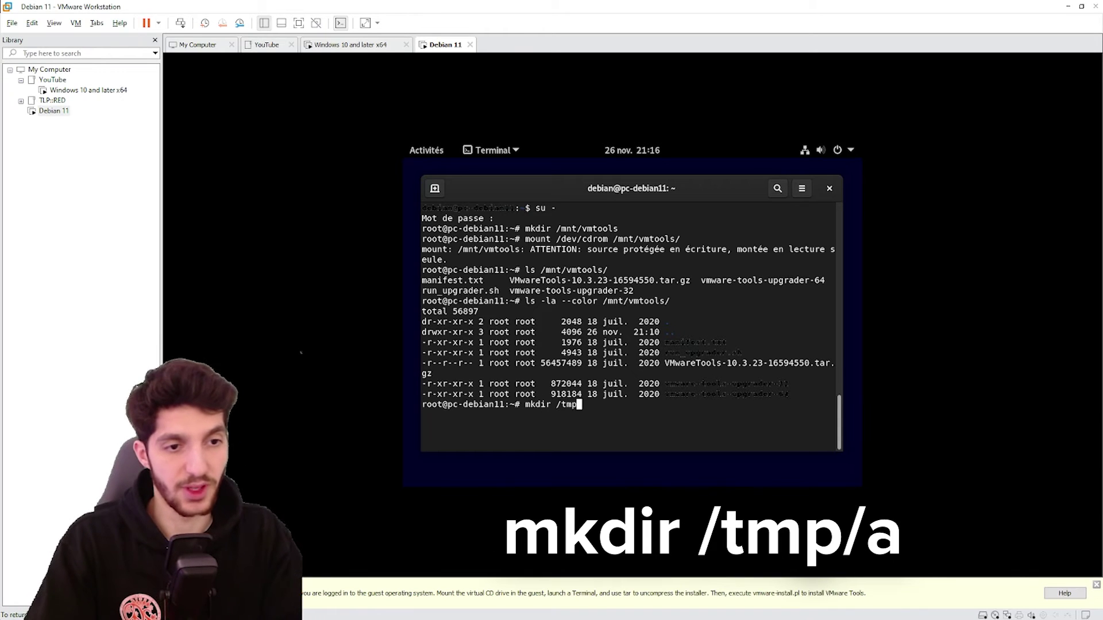
key(Return)
text(cp /mnt/vmtools/VMwareTools-10.3.23-16594550.tar.gz /tmp/)
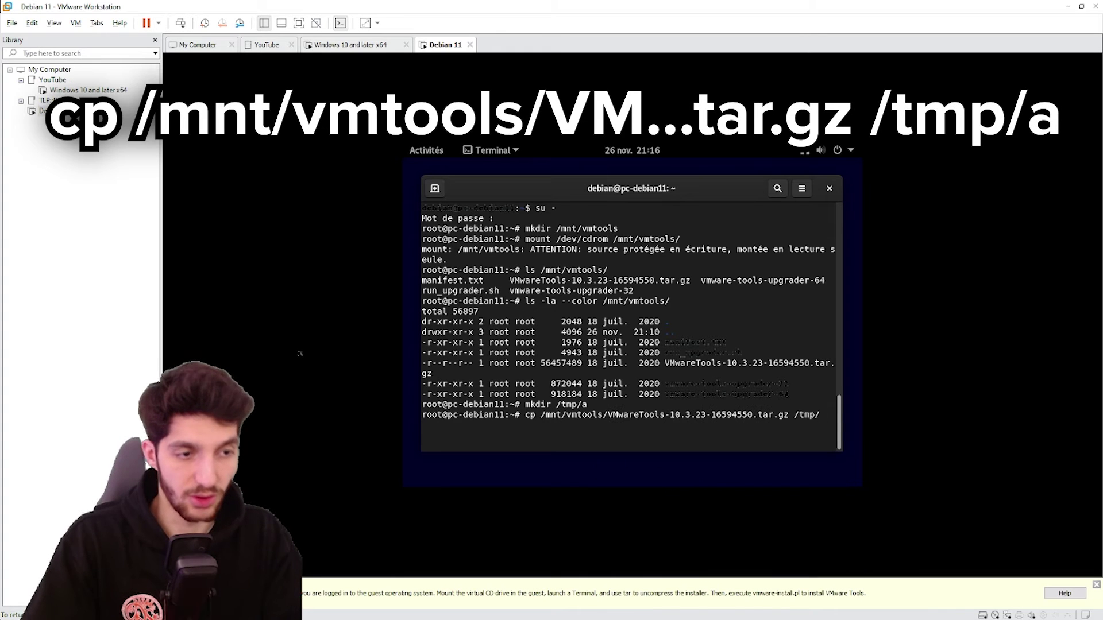
text(a)
key(Return)
text(cd /tmp/a)
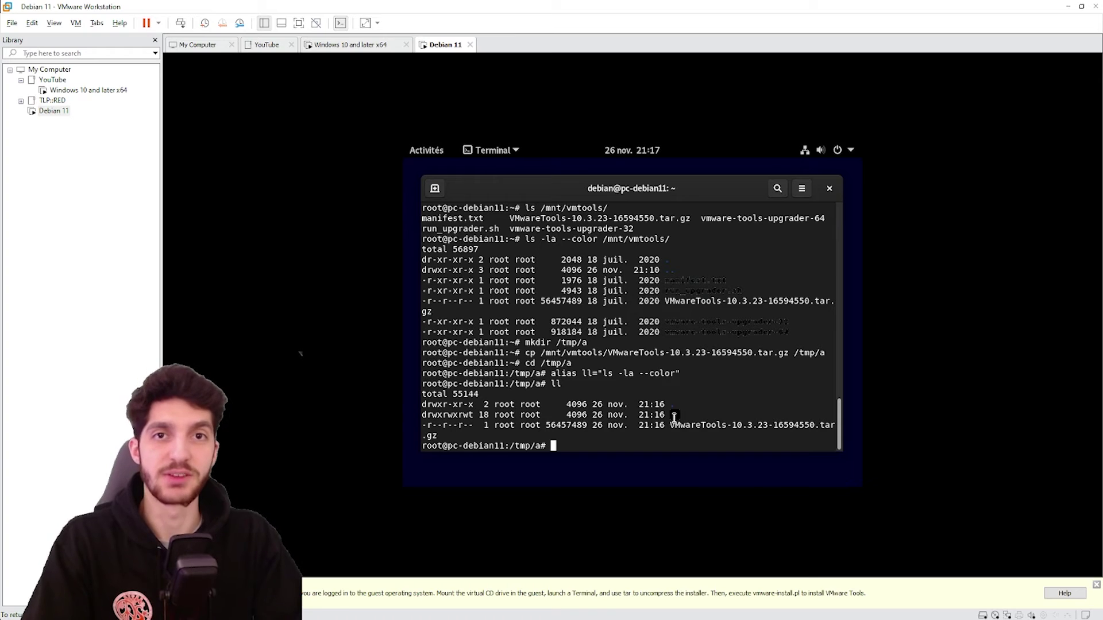
text(tar xzpf)
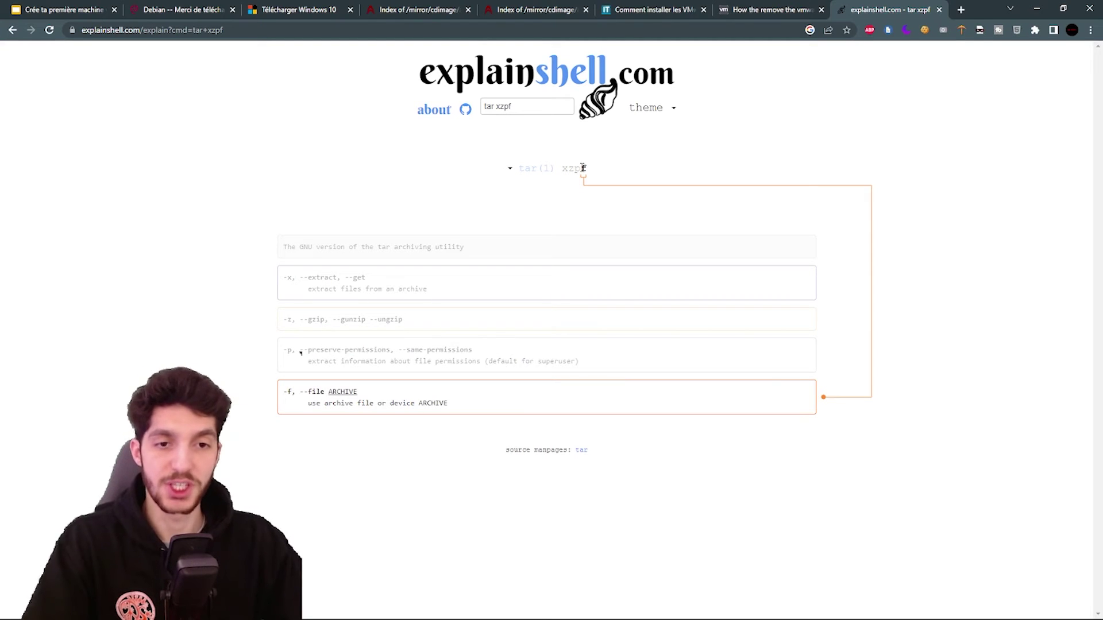
key(alt+Tab)
key(Return)
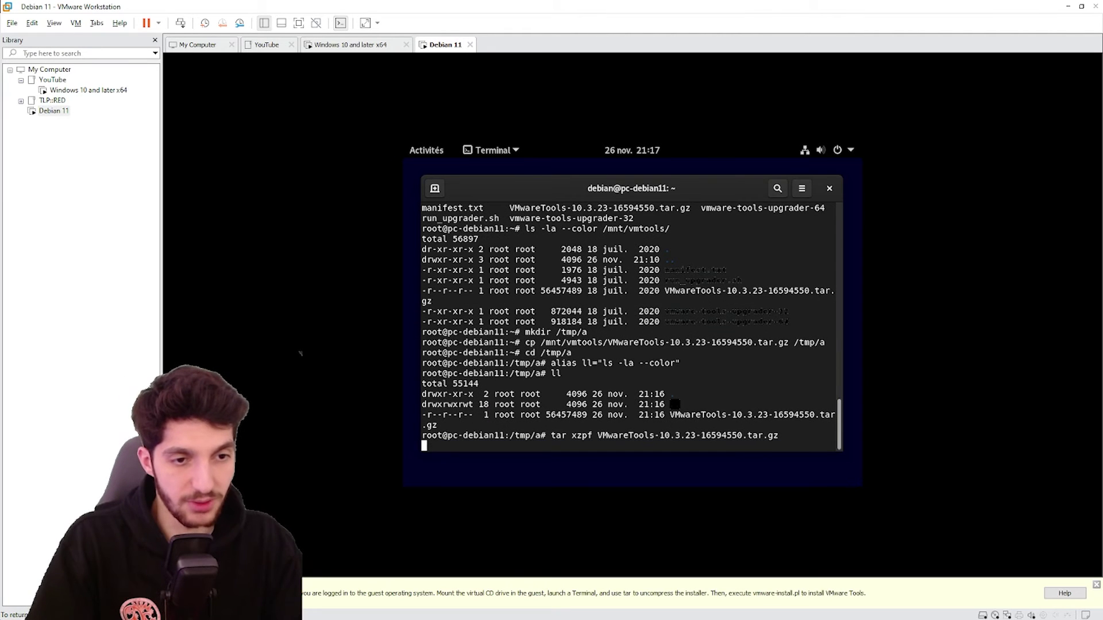
List the files, enter vmware-tools-distrib, and type ./vmware-install.pl
text(ll)
key(Return)
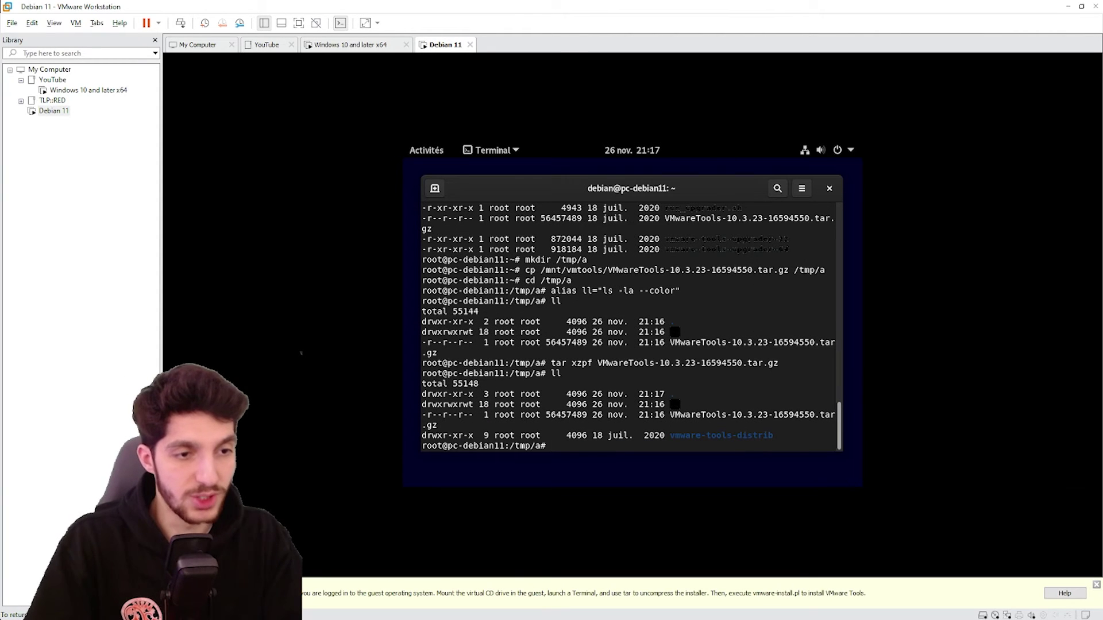
text(cd )
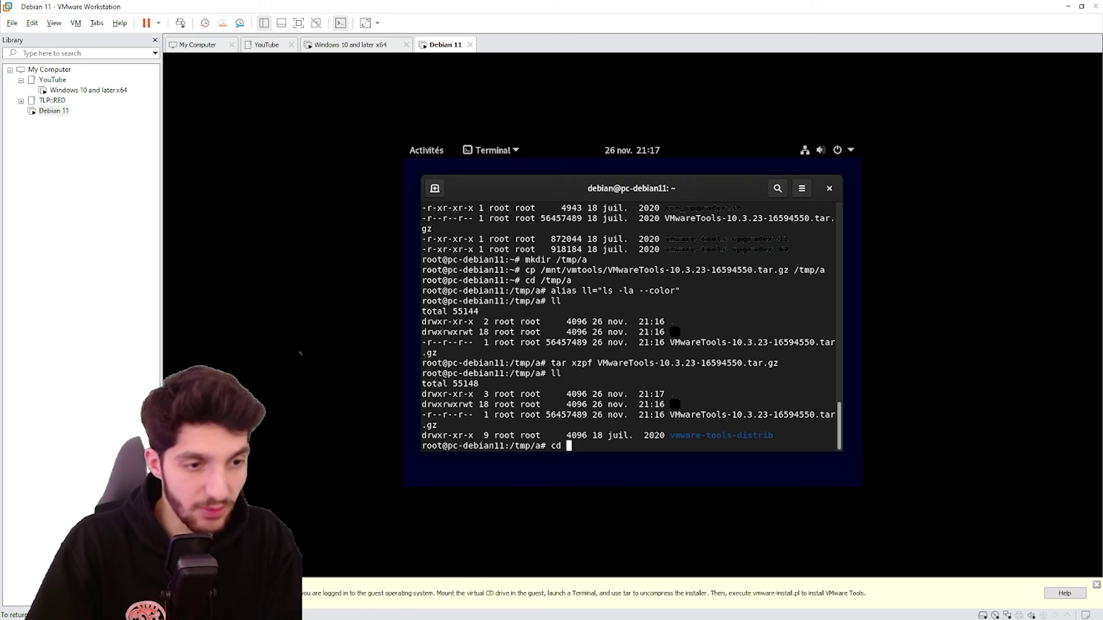
text(vmware-tools-distrib/)
key(Return)
text(ll)
key(Return)
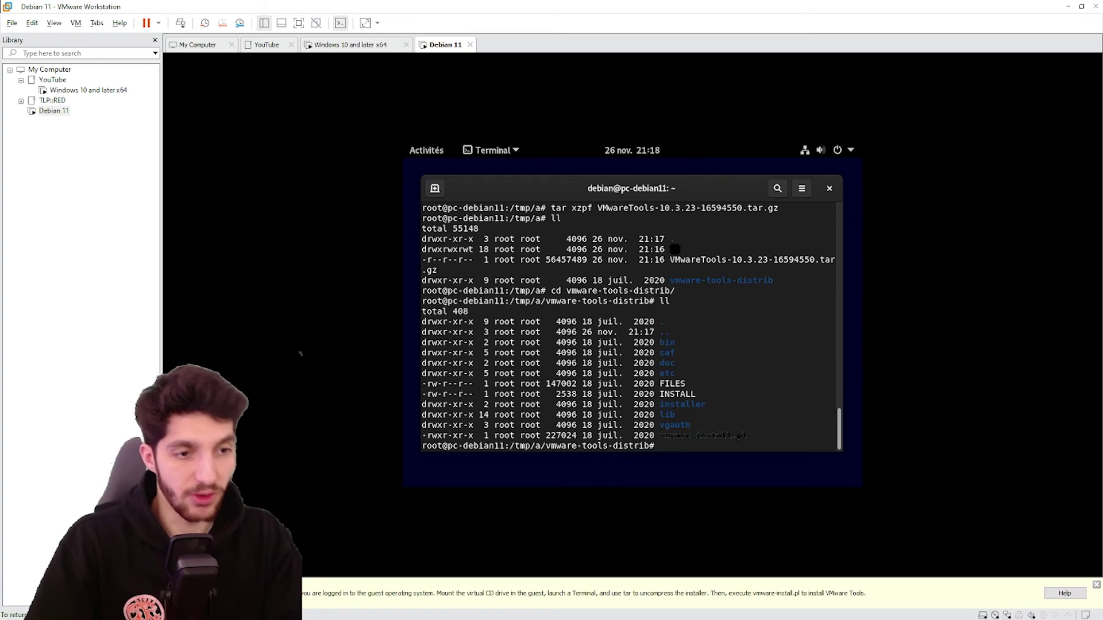
text(./)
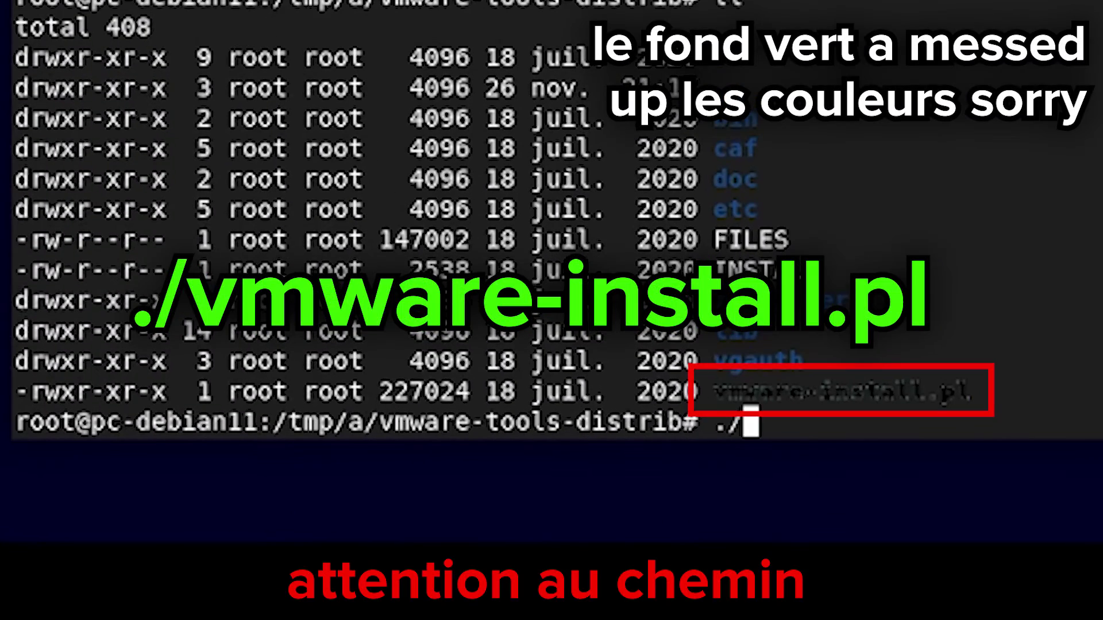
text(vm)
key(Tab)
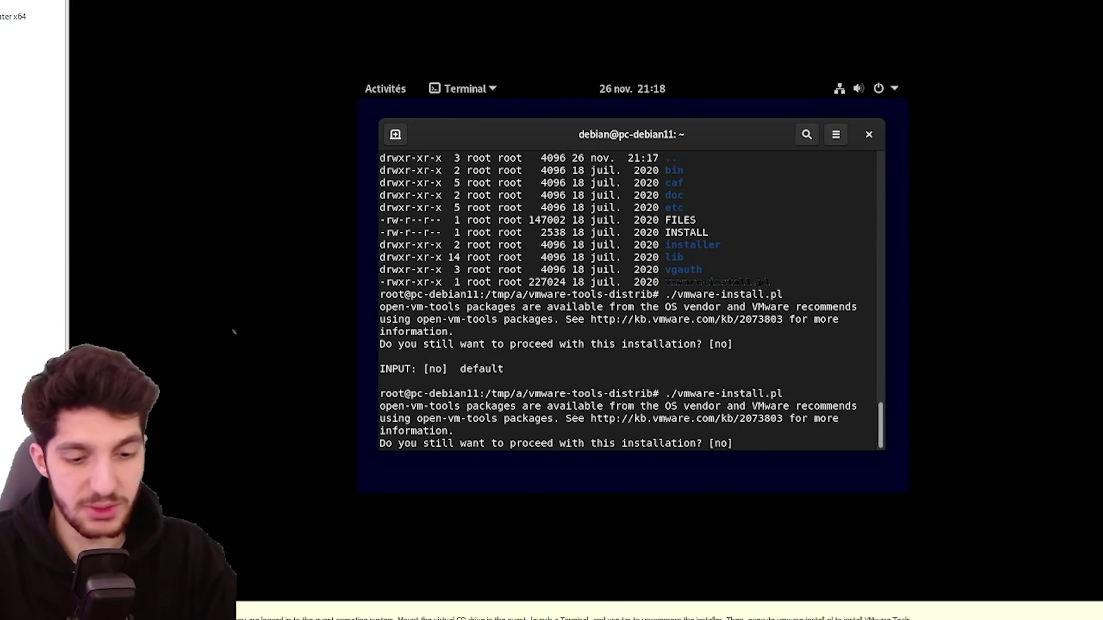
Agree to install and accept the default binary, init, library and agent directories
text(yes)
key(Return)
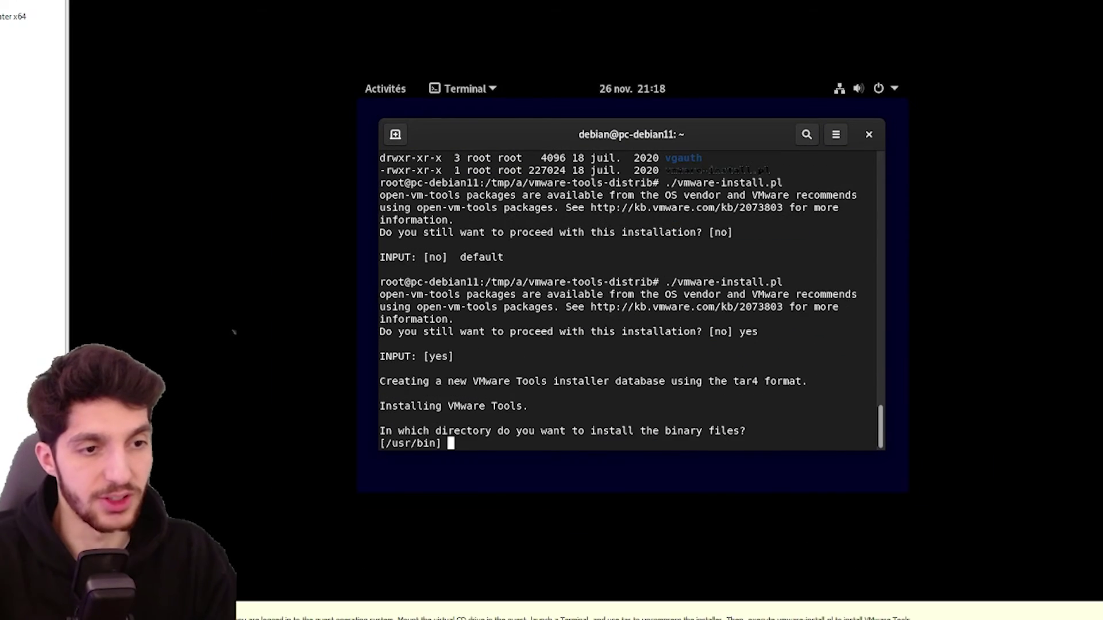
key(Return)
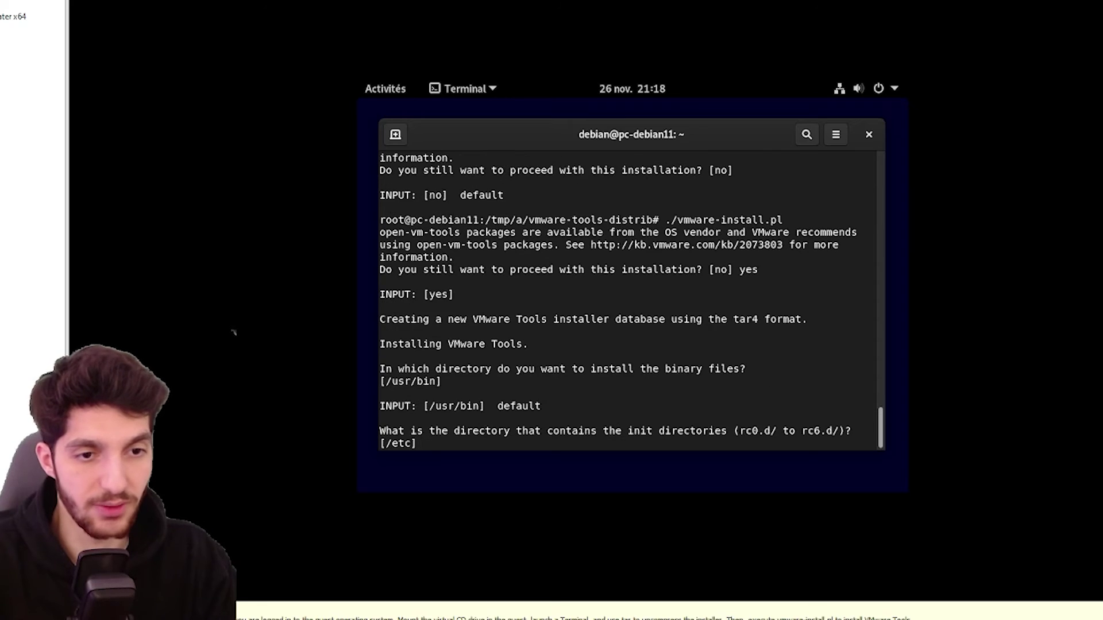
key(Return)
key(Return)
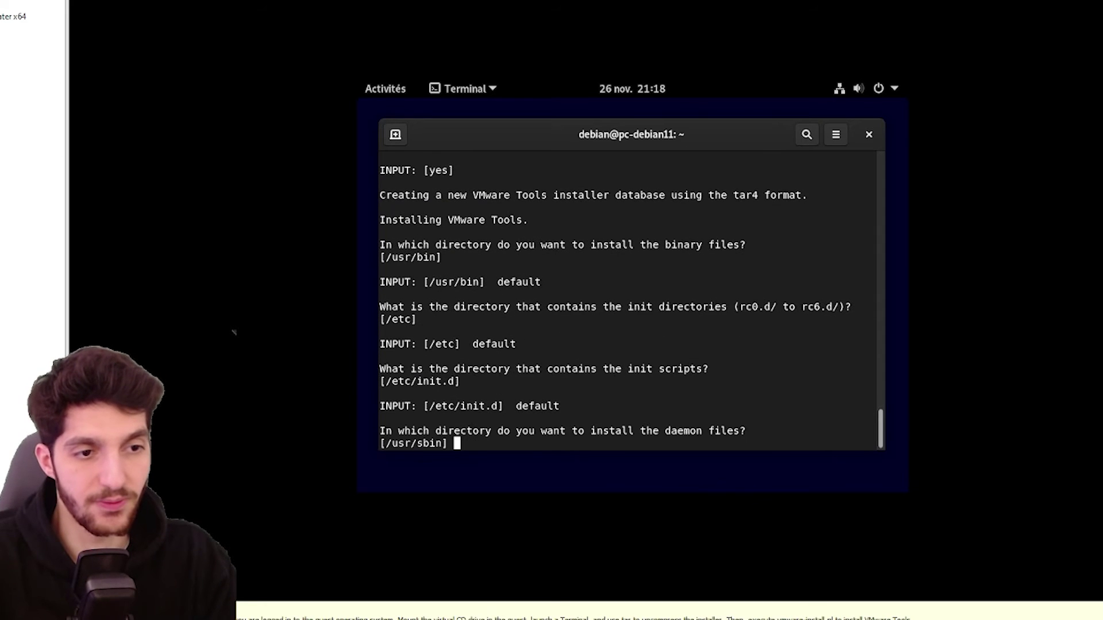
key(Return)
key(Return)
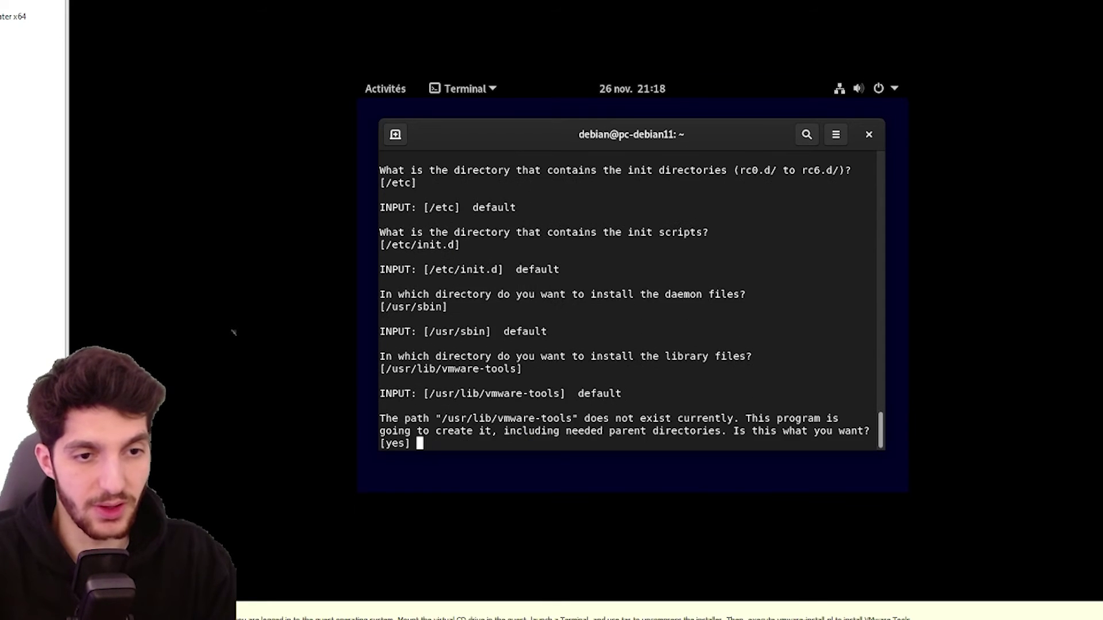
key(Return)
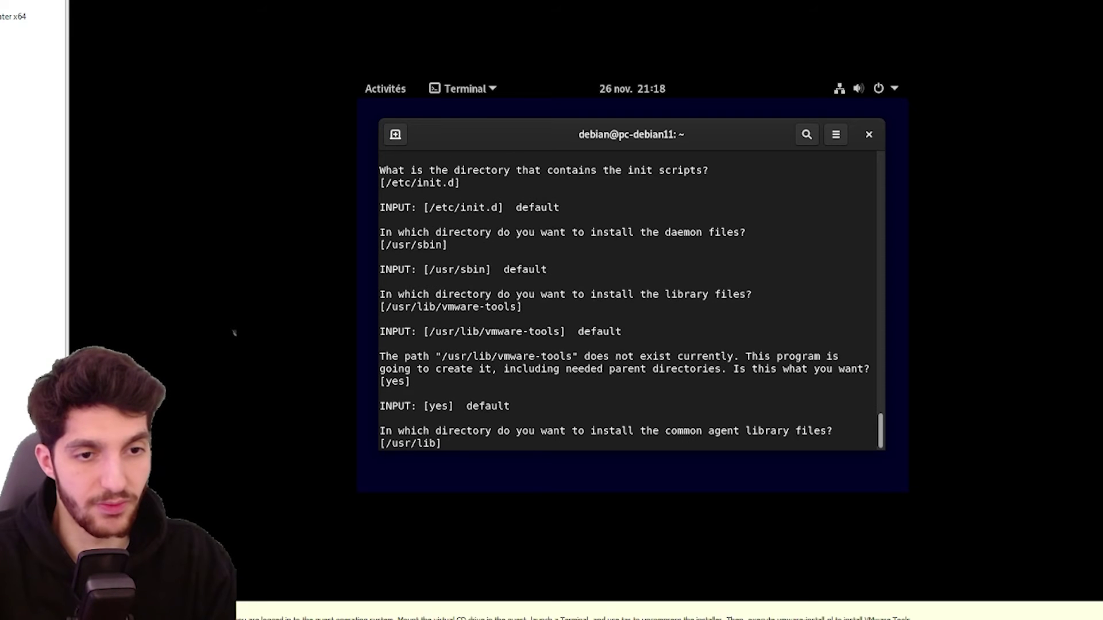
key(Return)
key(Return)
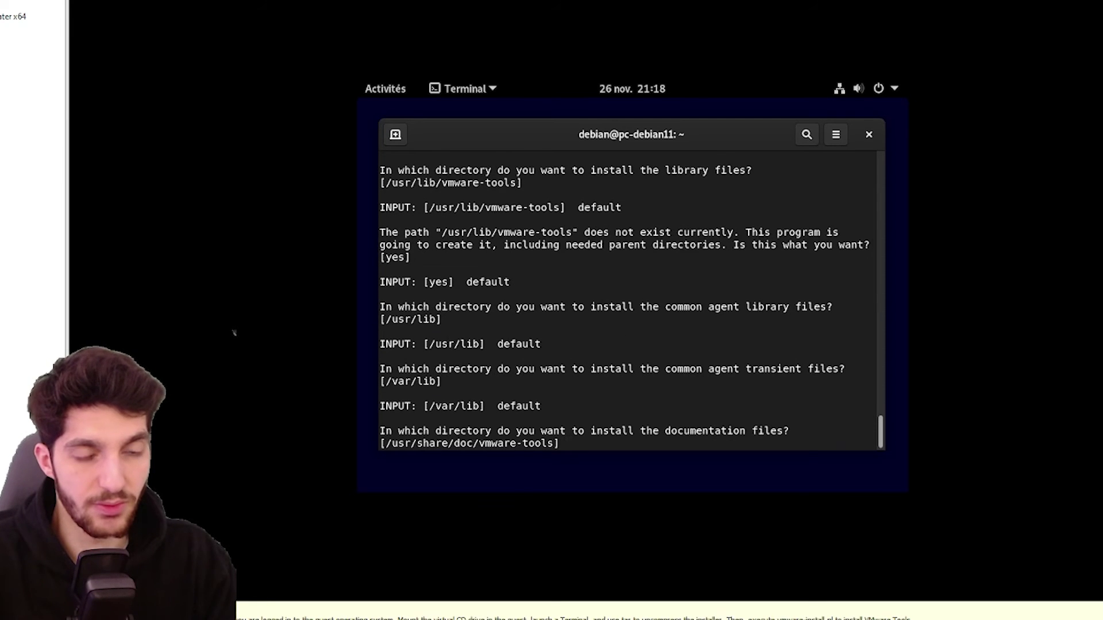
key(Return)
key(Return)
Run the configuration tool, enabling shared folders and declining guest authentication
key(Return)
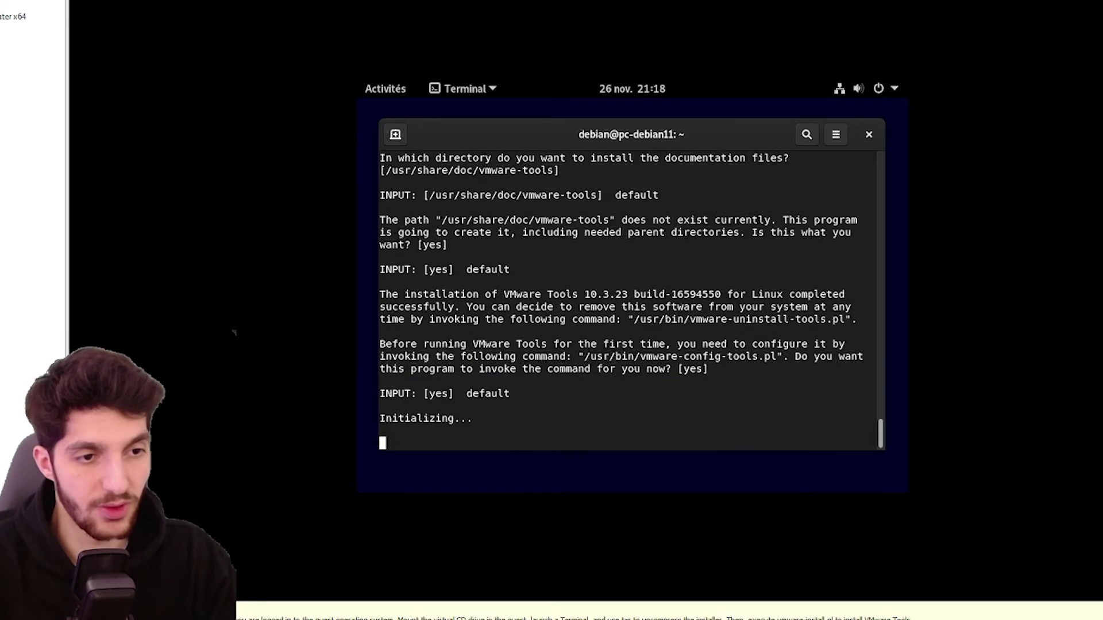
text(yes] yes)
key(Return)
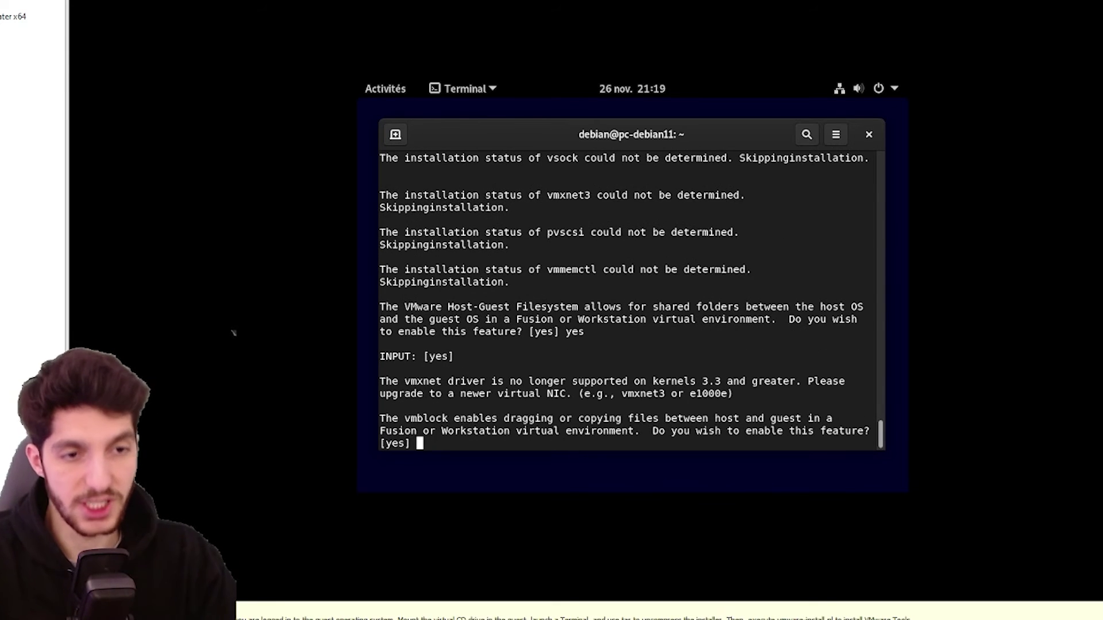
key(Return)
text(no)
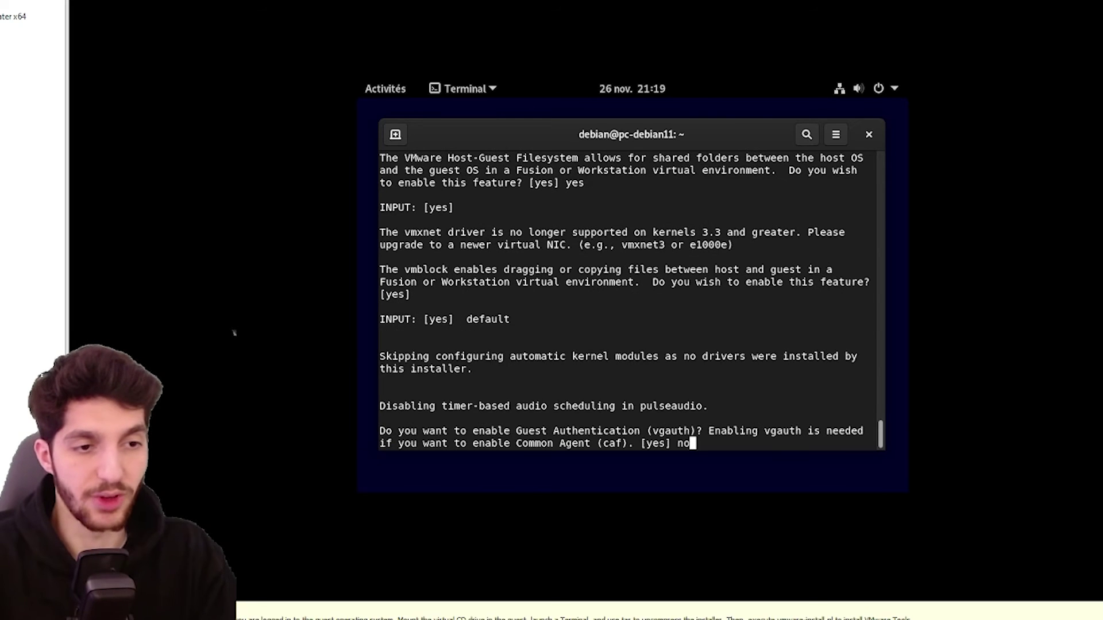
key(Return)
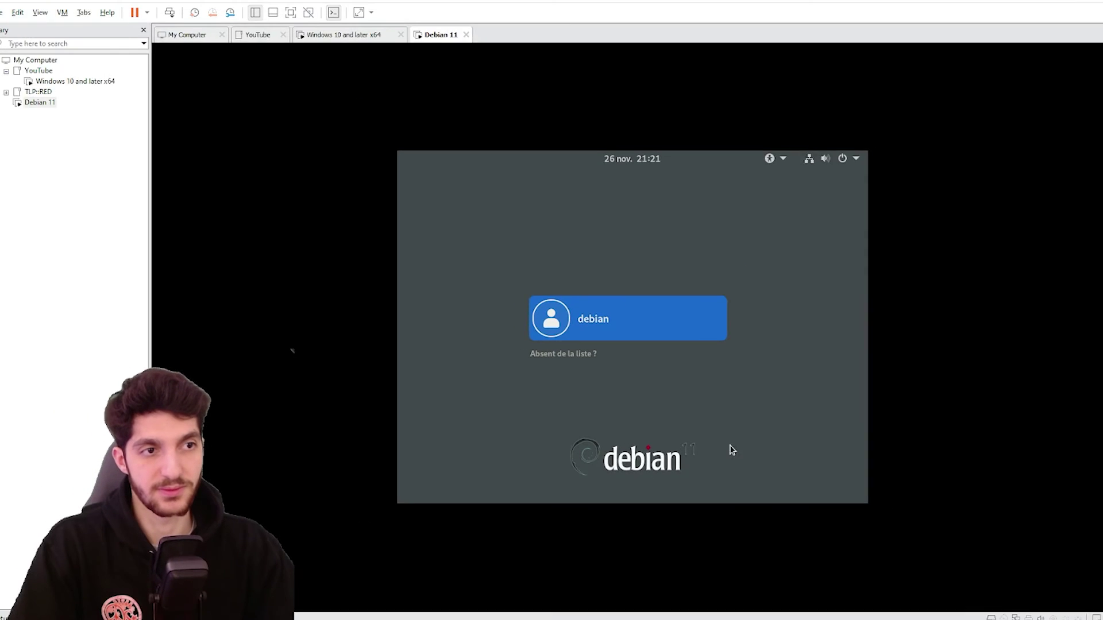
Fit the guest display to the window, log in as debian, and launch a Terminal
click(41, 13)
click(76, 95)
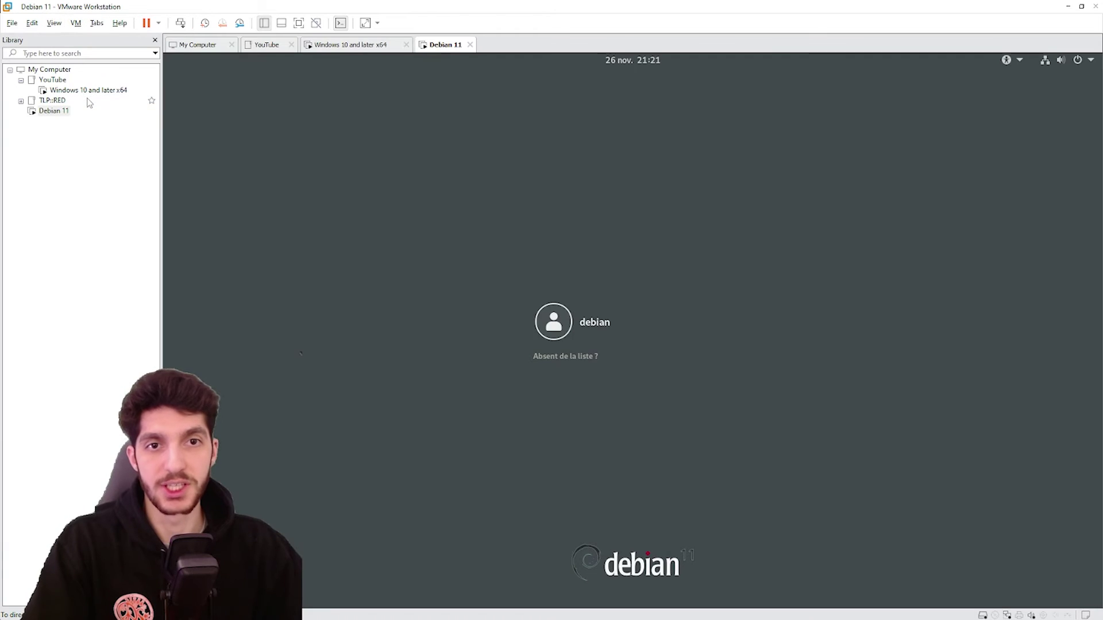
click(482, 260)
key(Return)
text(debian)
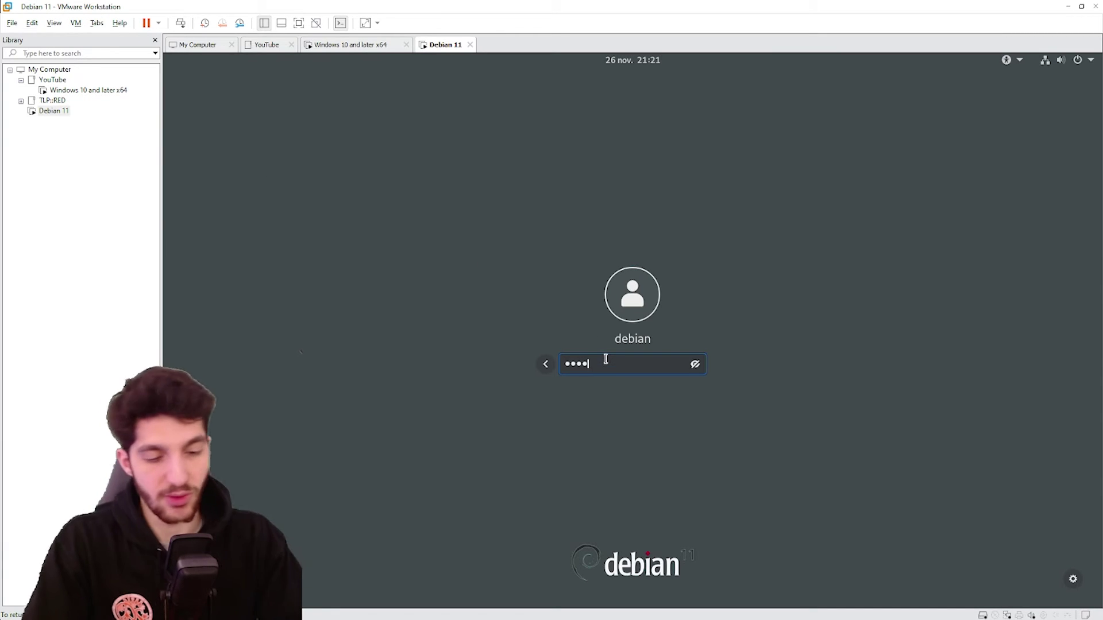
key(Return)
key(super)
text(termin)
key(Return)
Copy the word 'test' from the guest terminal and try pasting it into host Notepad
text(test)
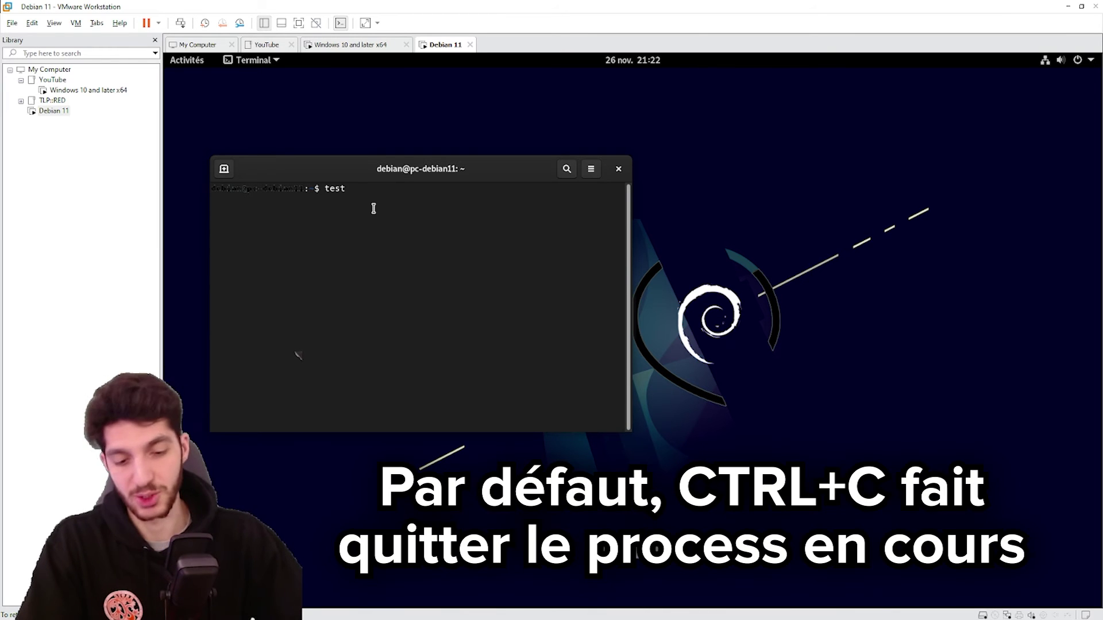
key(ctrl+c)
key(ctrl+c)
key(ctrl+c)
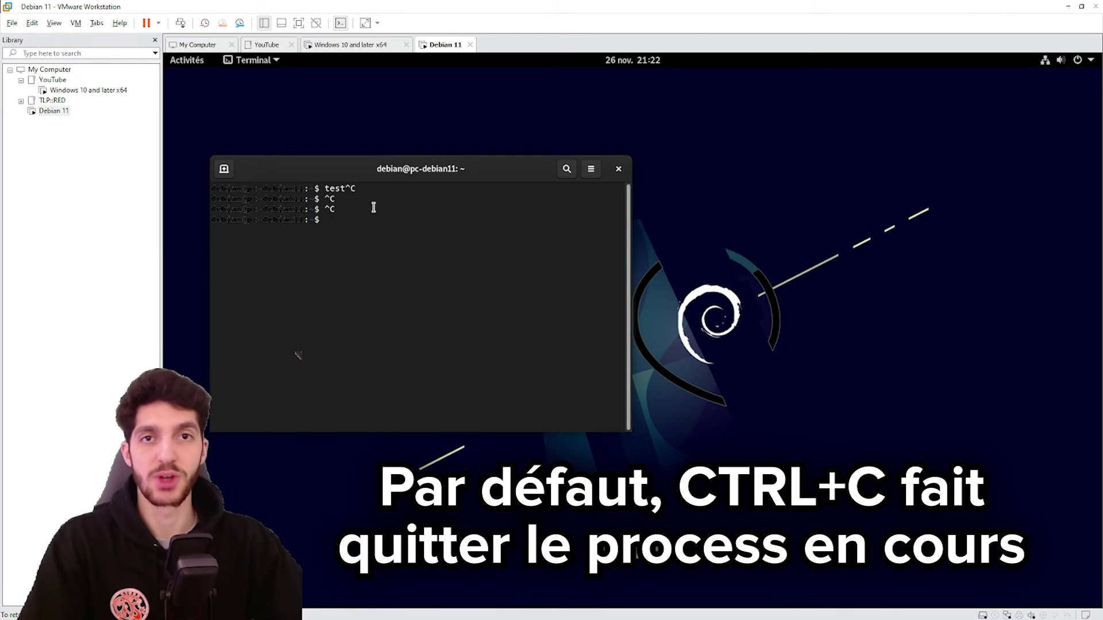
double_click(334, 189)
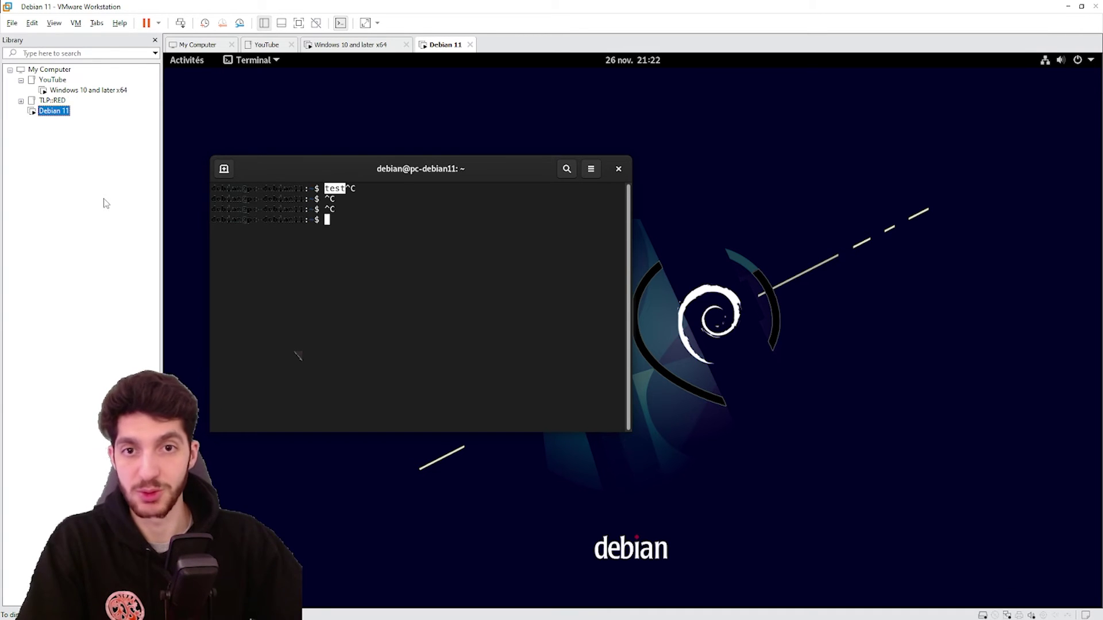
key(super+r)
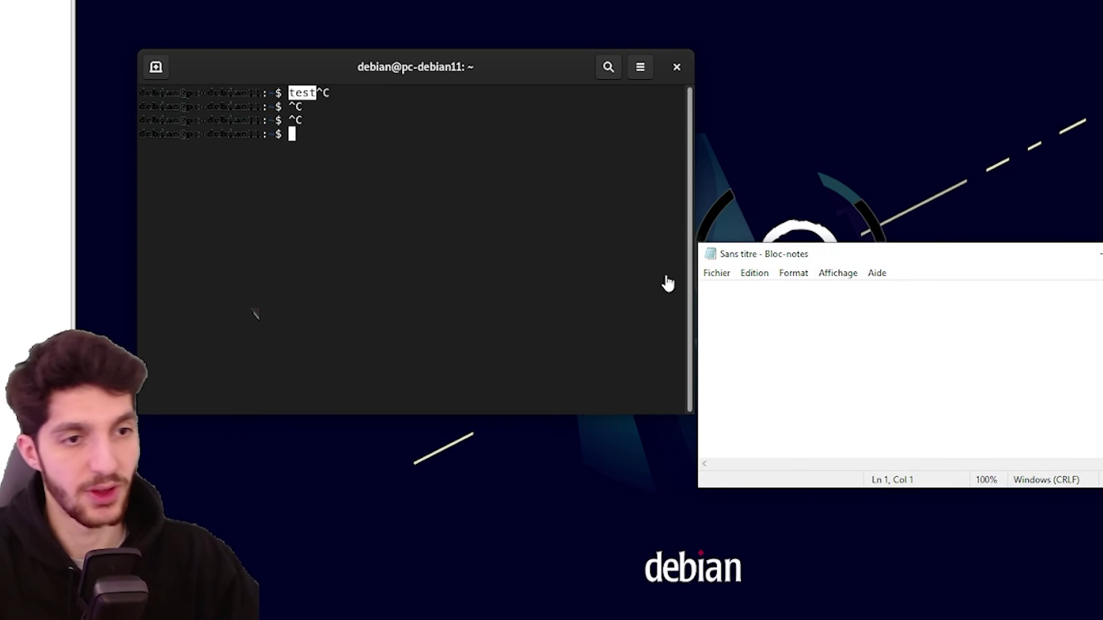
right_click(672, 343)
click(785, 363)
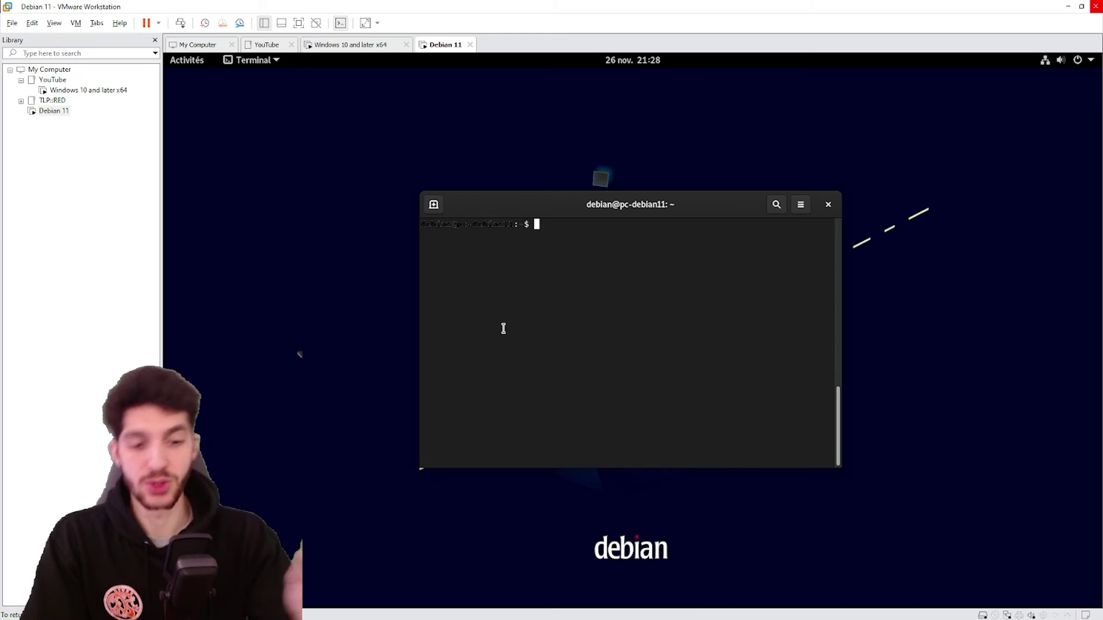
As root, install open-vm-tools-desktop with apt and reboot the Debian VM
text(su -)
key(Return)
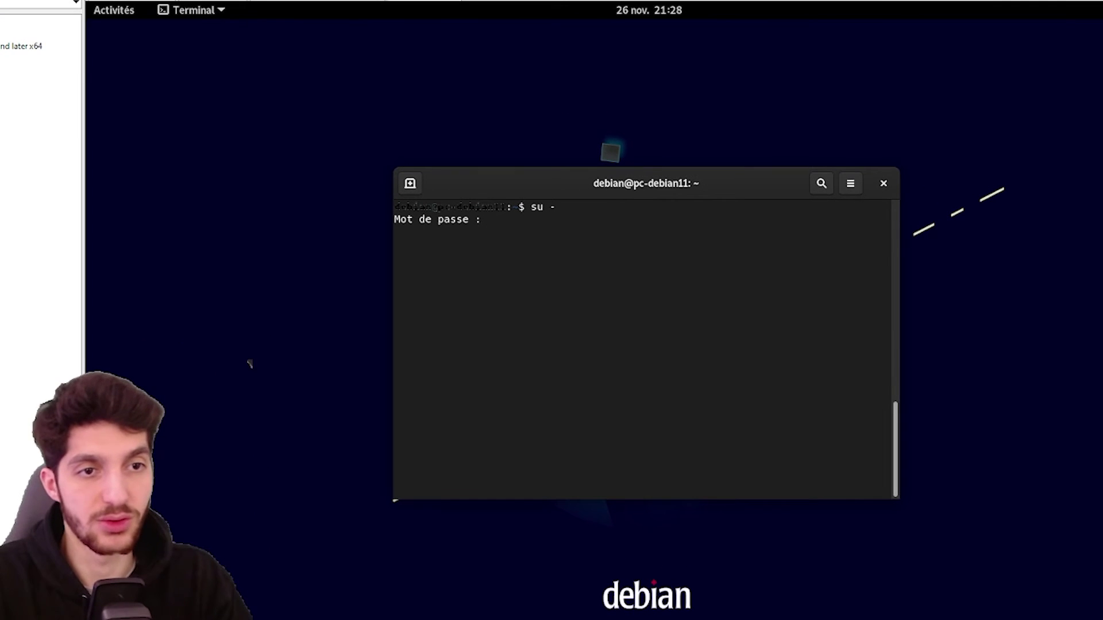
key(Return)
text(apt )
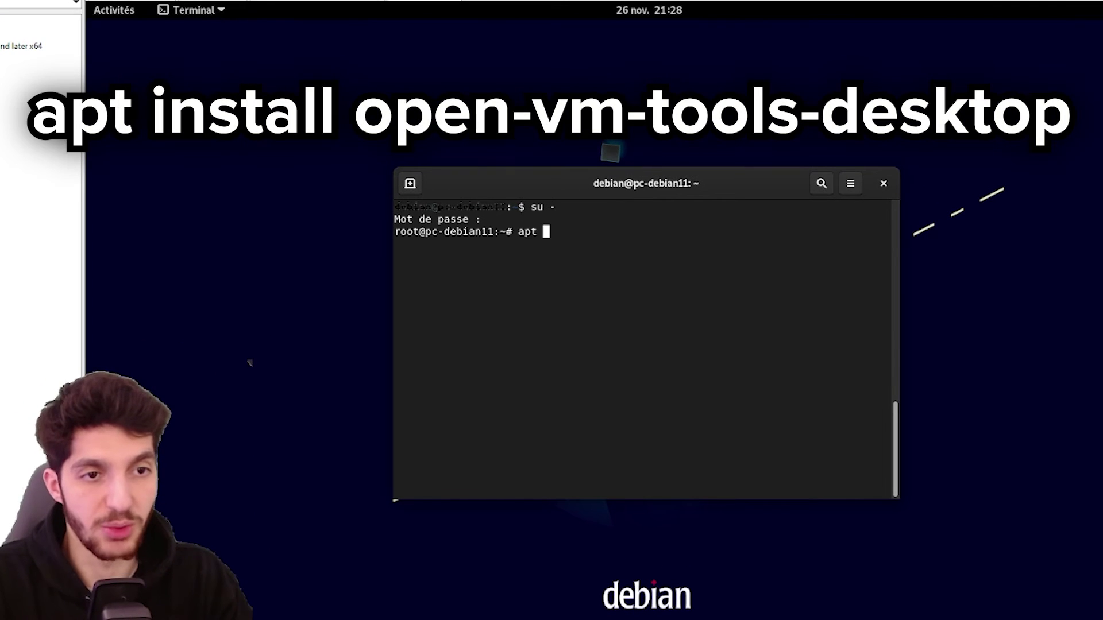
text(install open)
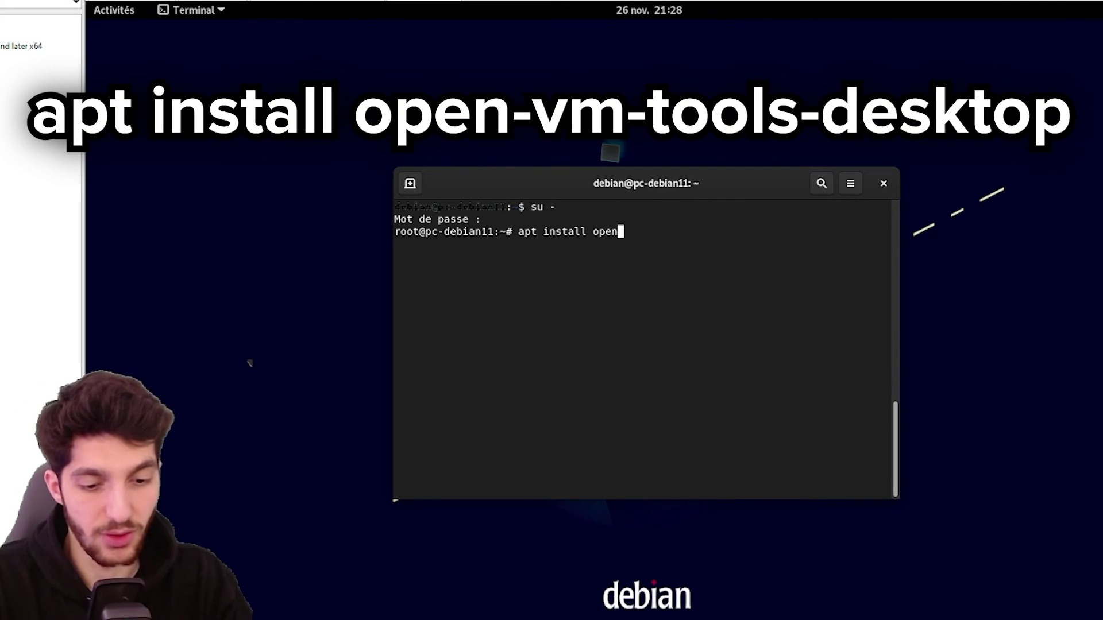
text(-vm-tools-desktop)
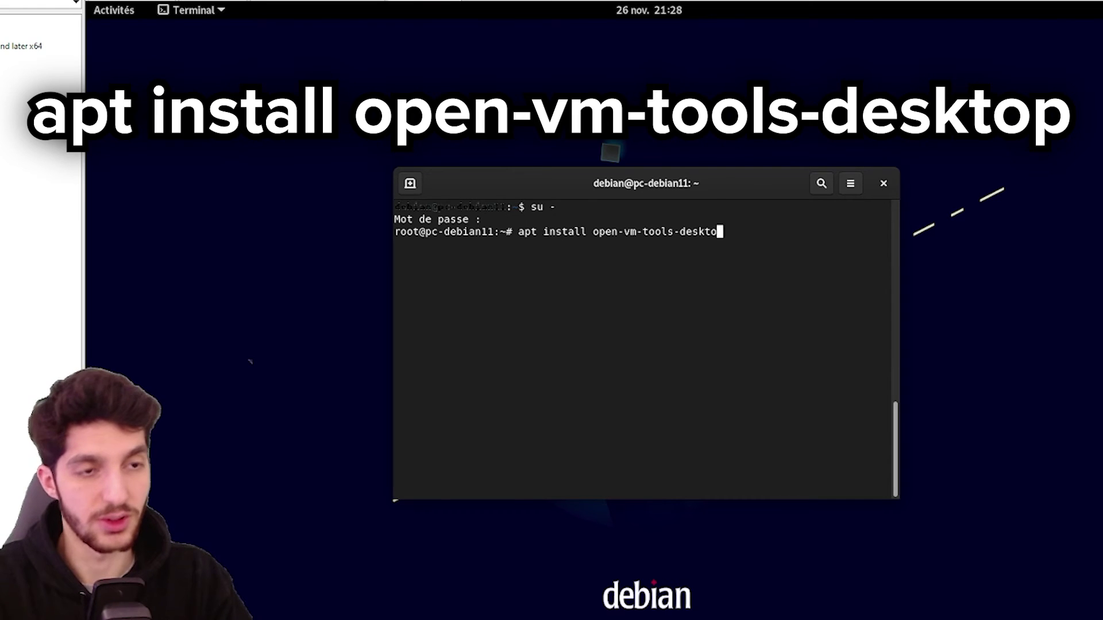
key(Return)
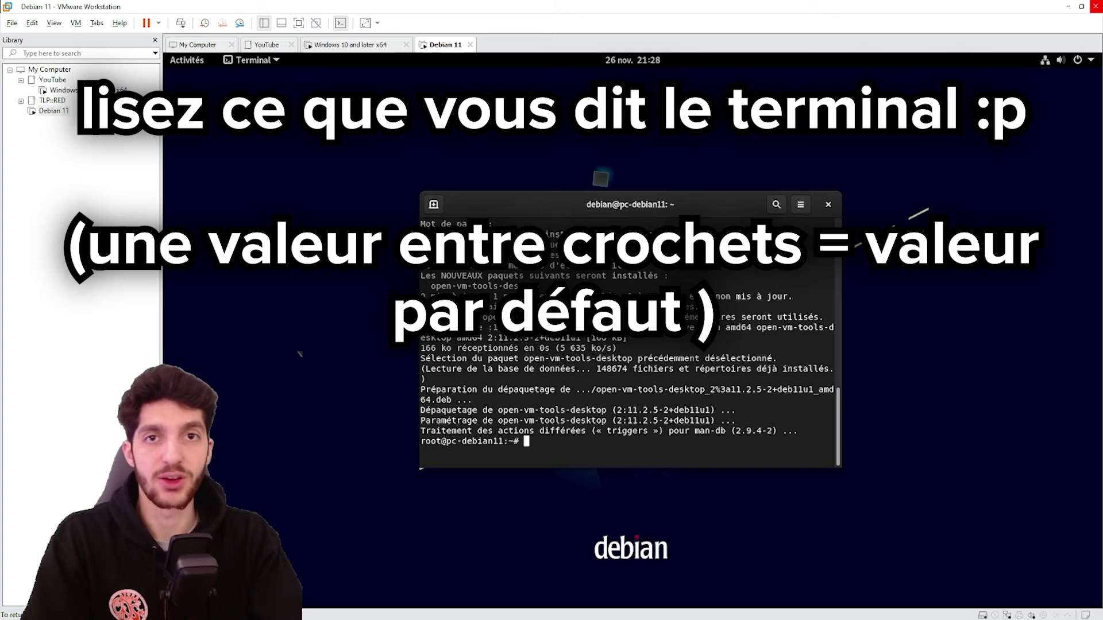
text(reboot)
key(Return)
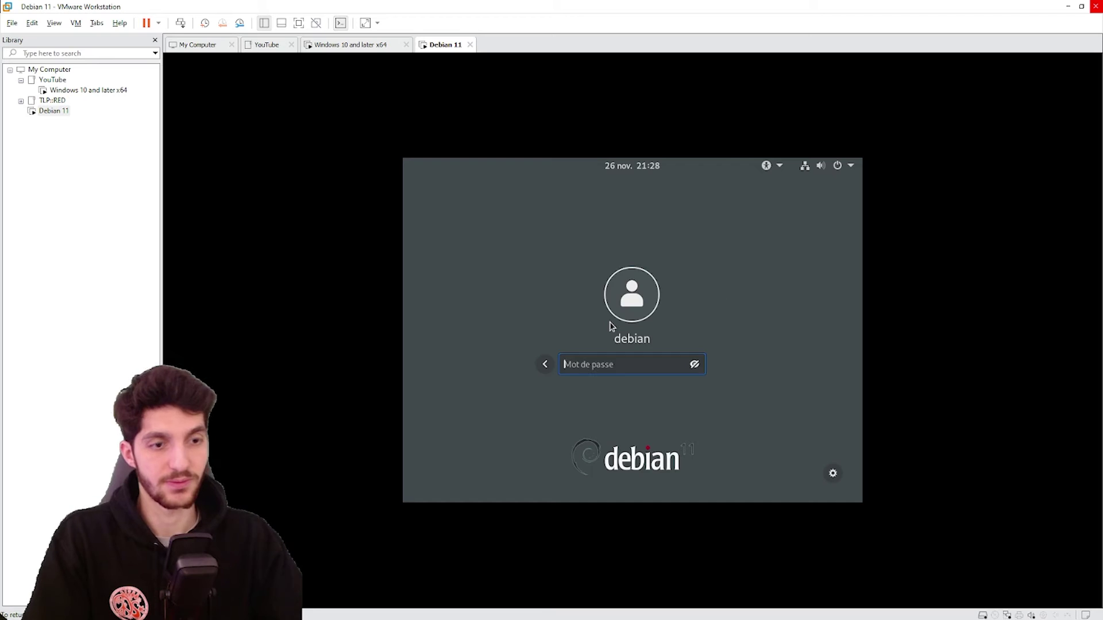
Log back in, fit the guest display to the window, and launch gedit
text(debian)
key(Return)
click(54, 23)
click(75, 94)
key(super)
text(gedit)
key(Return)
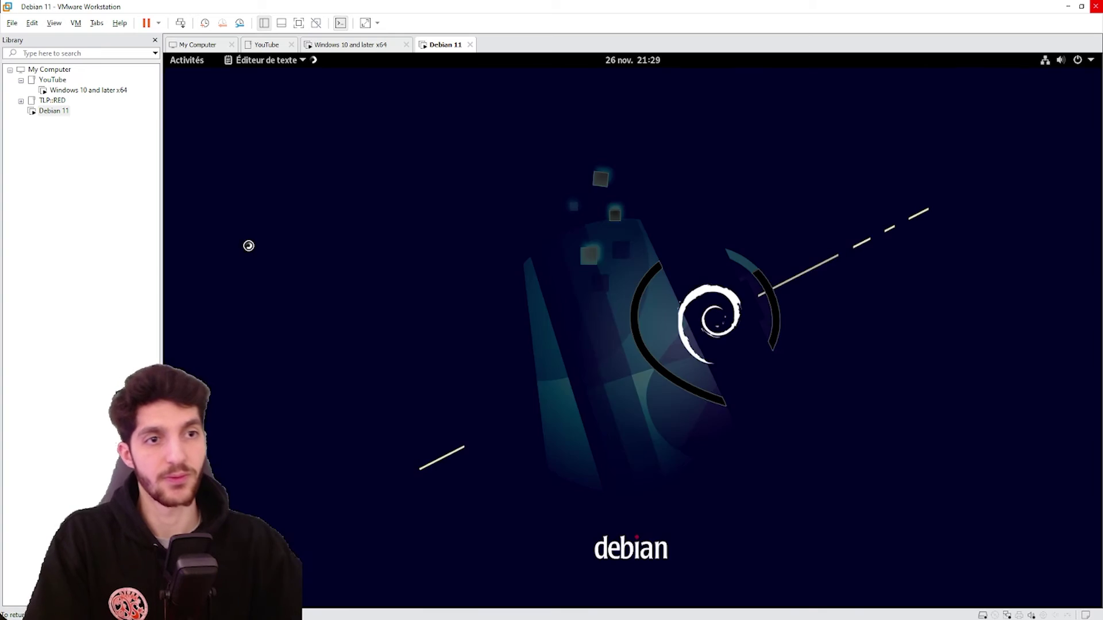
Type 'test' in gedit, copy it, and paste it into the host Notepad
text(test)
key(ctrl+a)
right_click(402, 141)
click(433, 198)
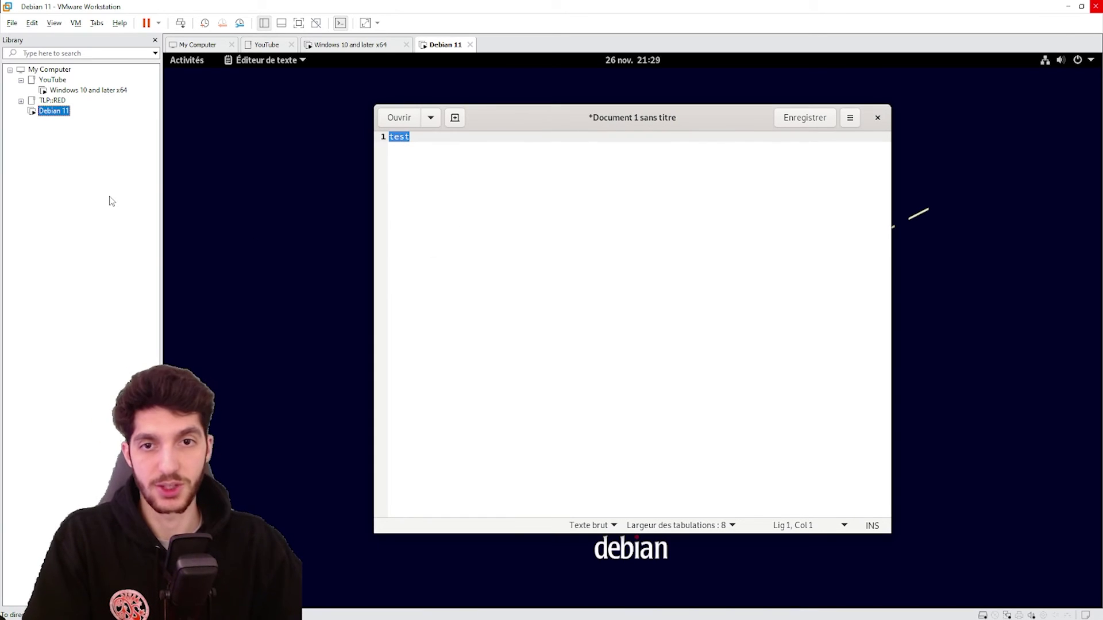
key(alt+Tab)
right_click(114, 282)
click(144, 332)
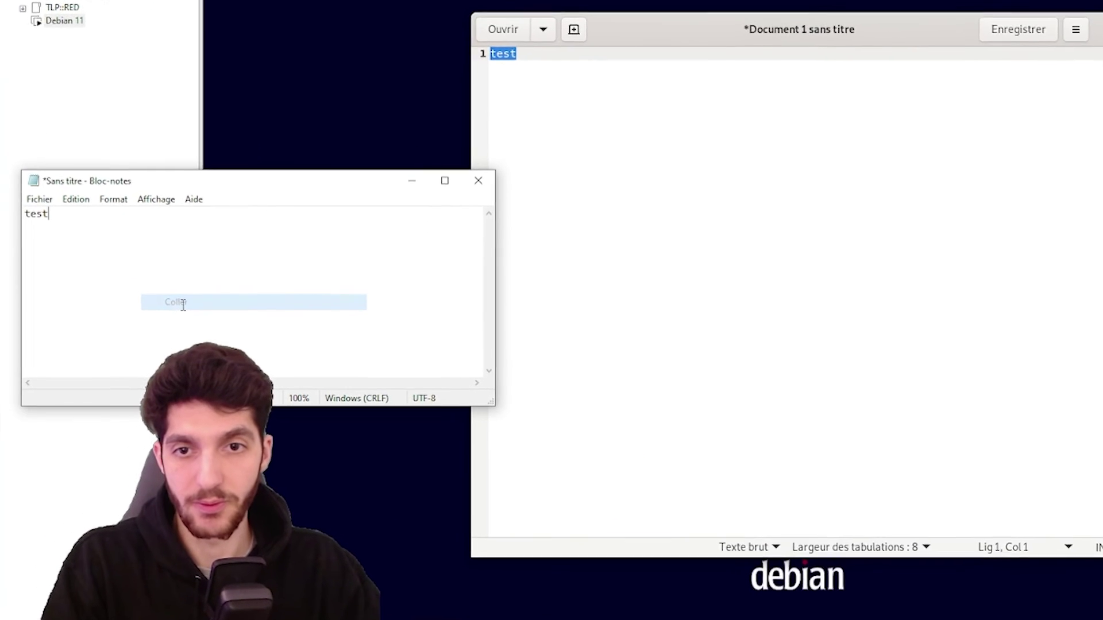
key(ctrl+a)
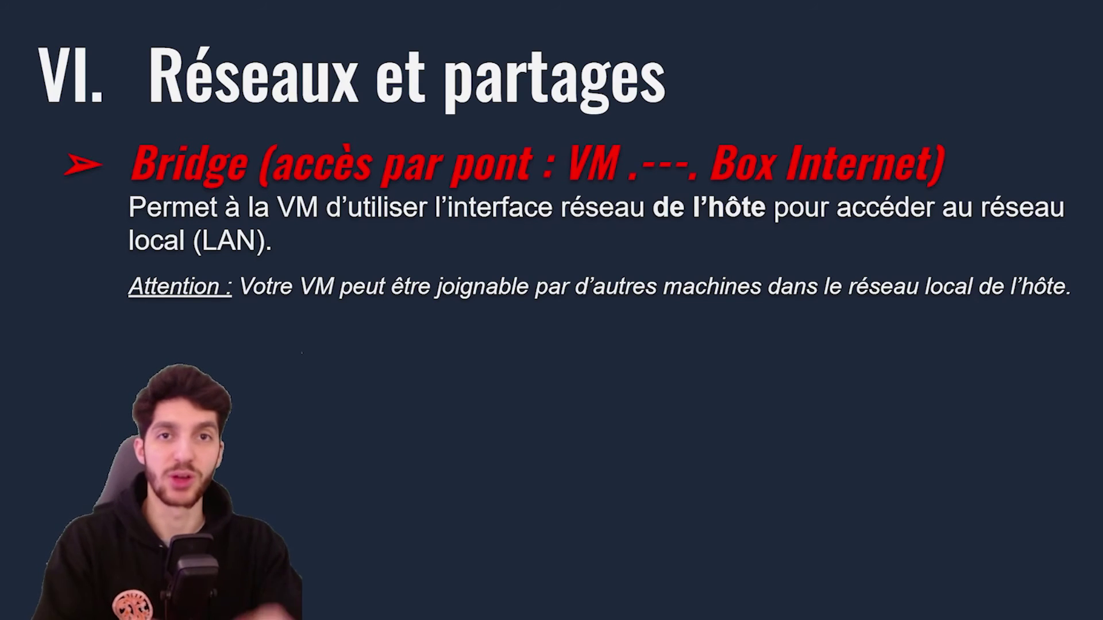
Reveal the Host-Only and Network Address Translation bullets on the Réseaux et partages slide
key(Right)
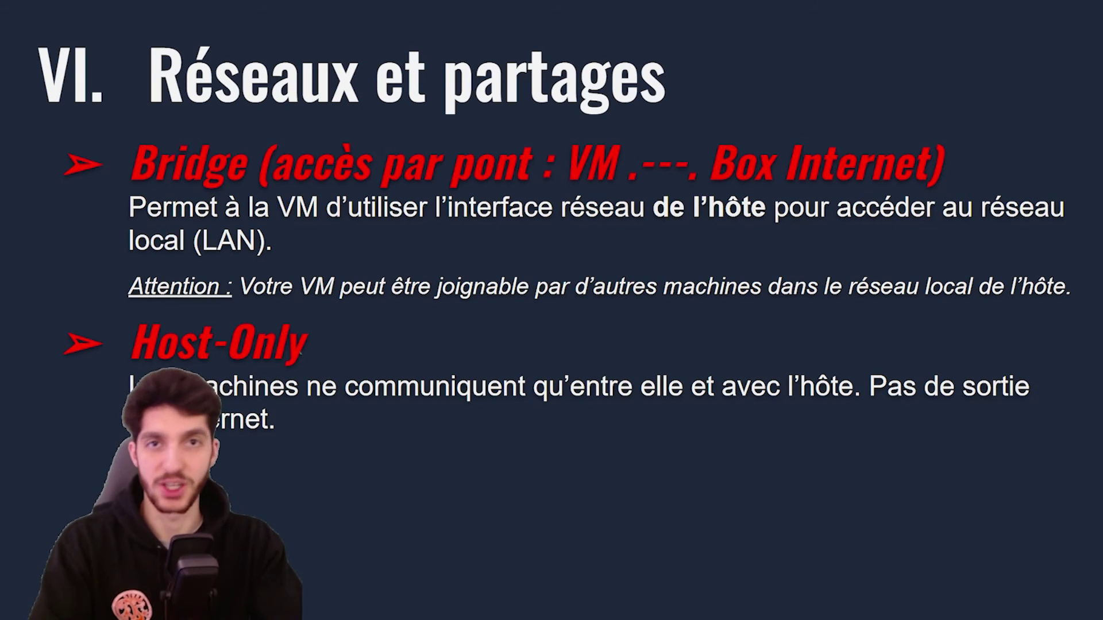
key(Right)
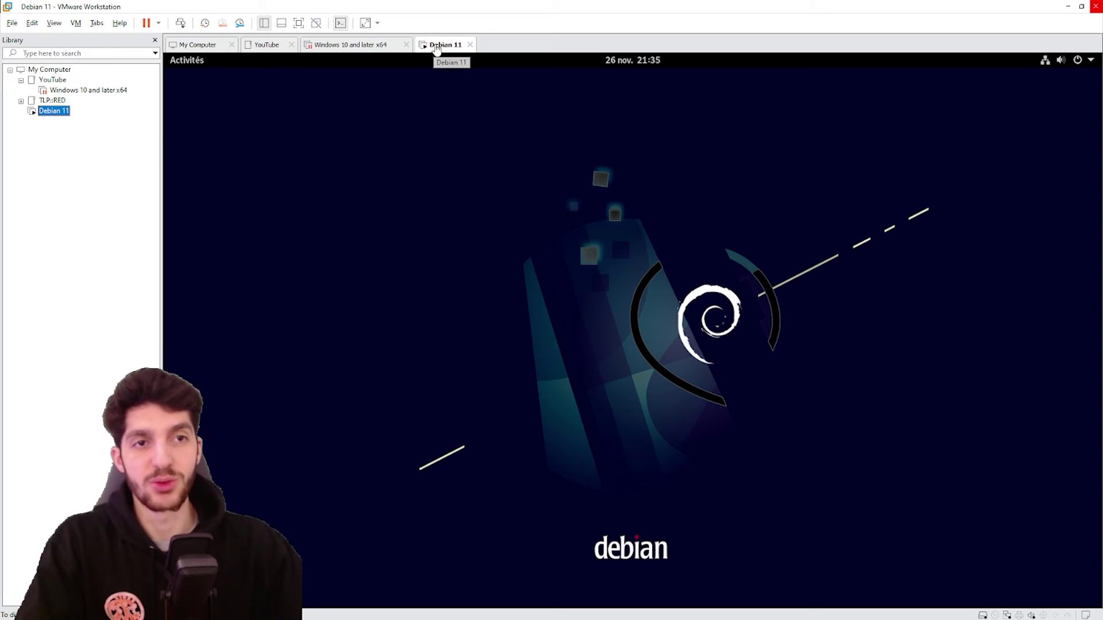
Add a second network adapter to the Debian 11 VM in its settings
click(433, 148)
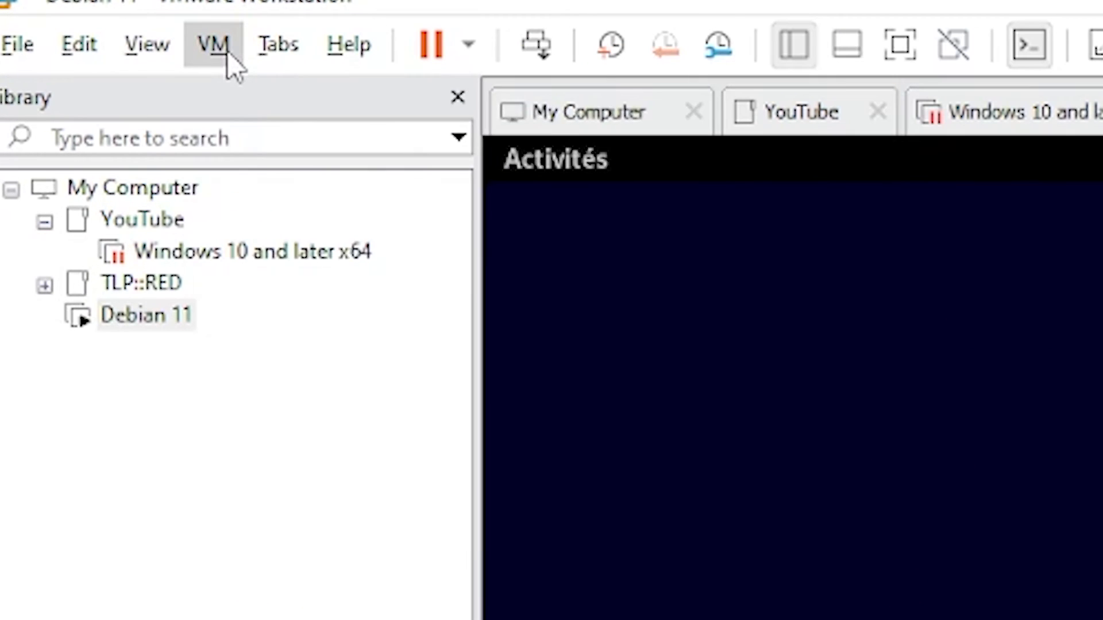
click(77, 24)
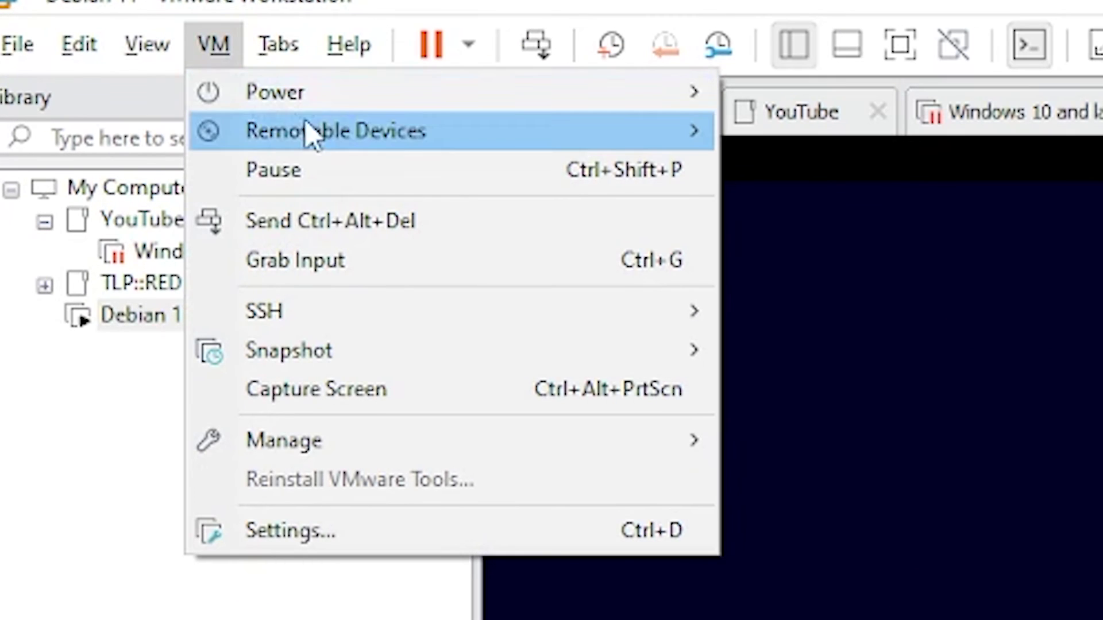
click(367, 532)
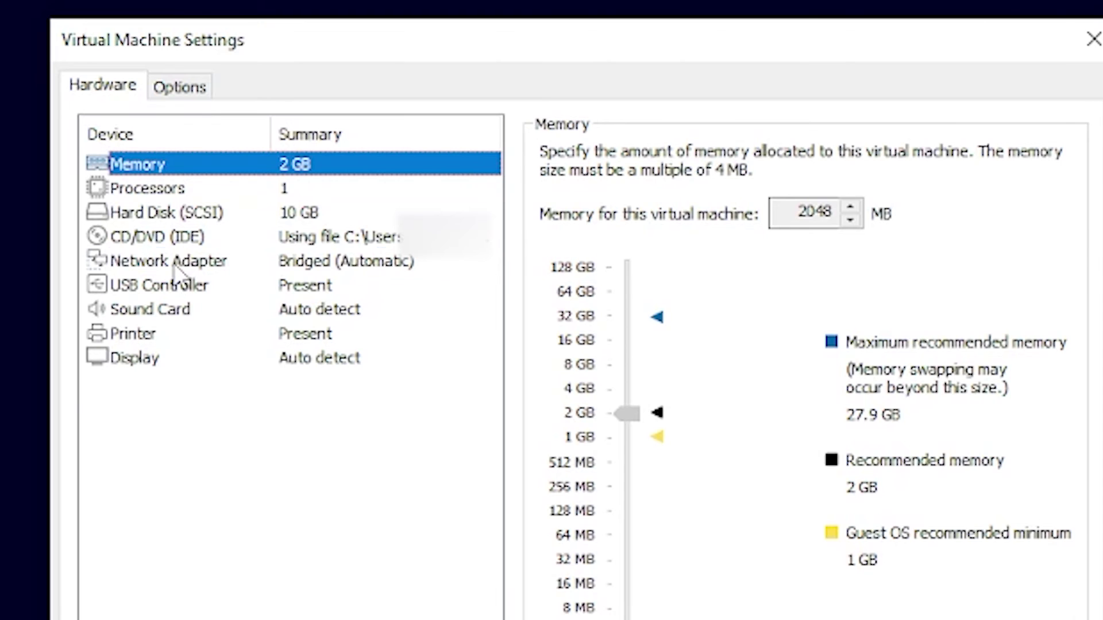
click(174, 263)
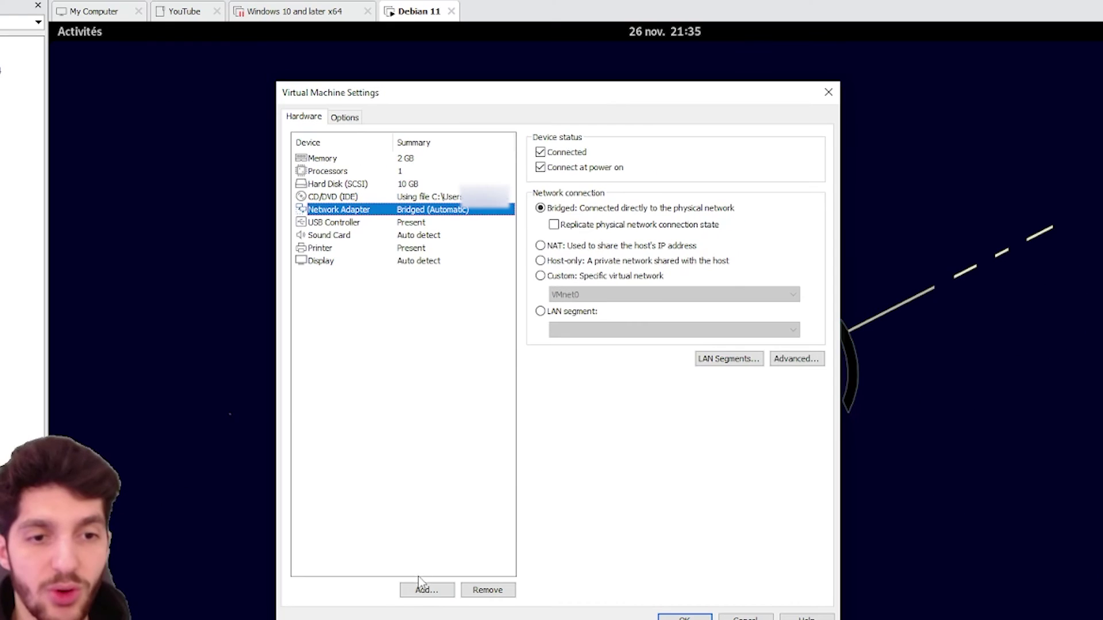
click(424, 587)
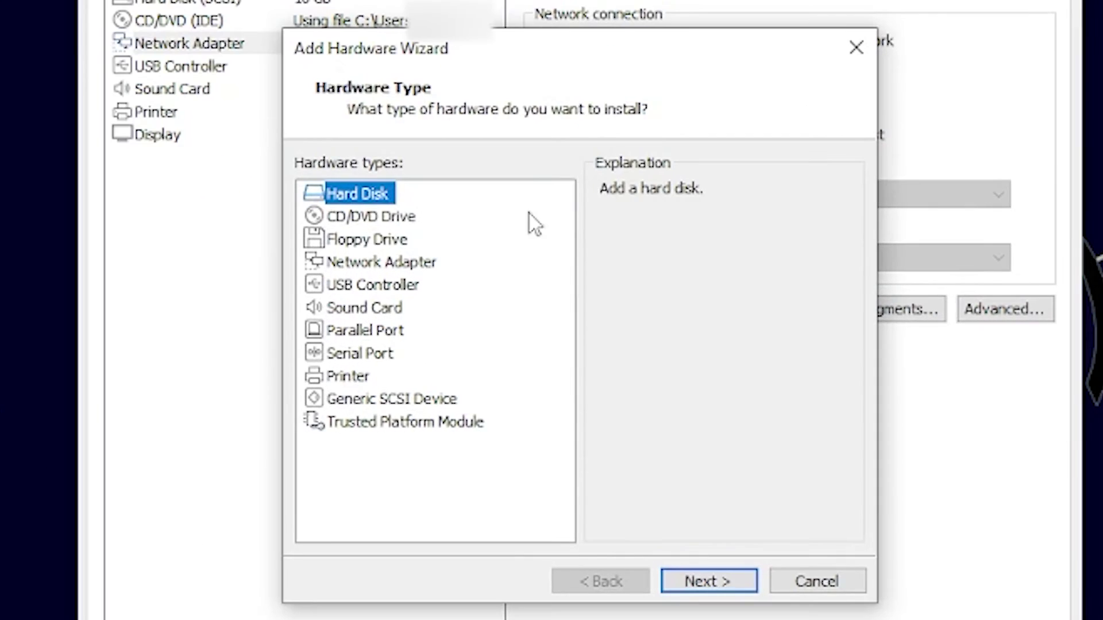
click(379, 262)
click(708, 581)
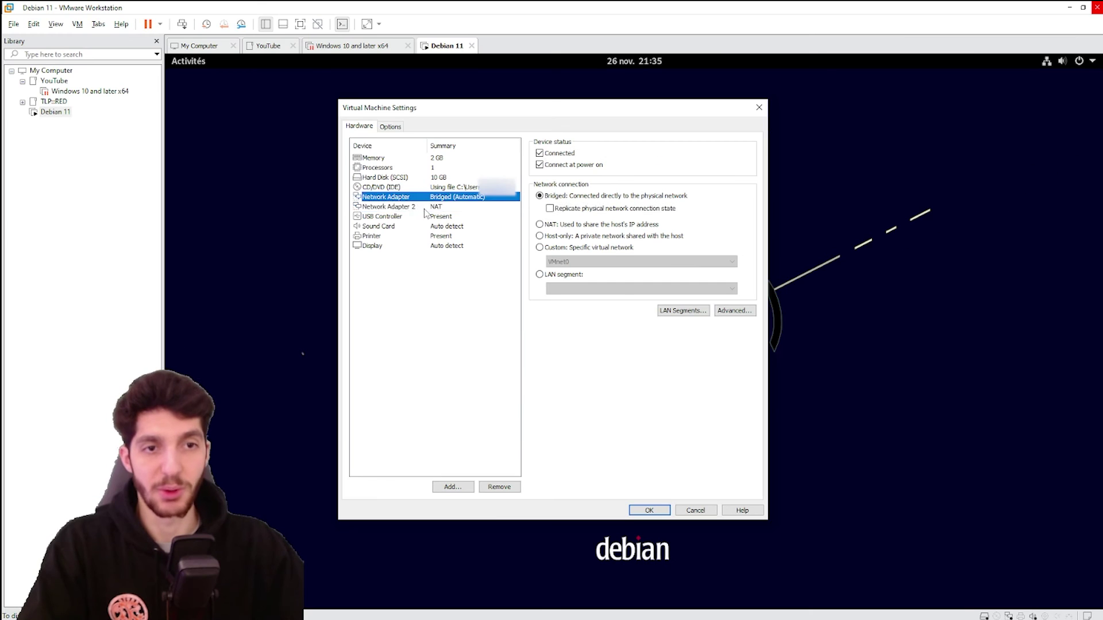
Compare the adapters' settings and try Network Adapter 2 as host-only, then NAT
click(287, 4)
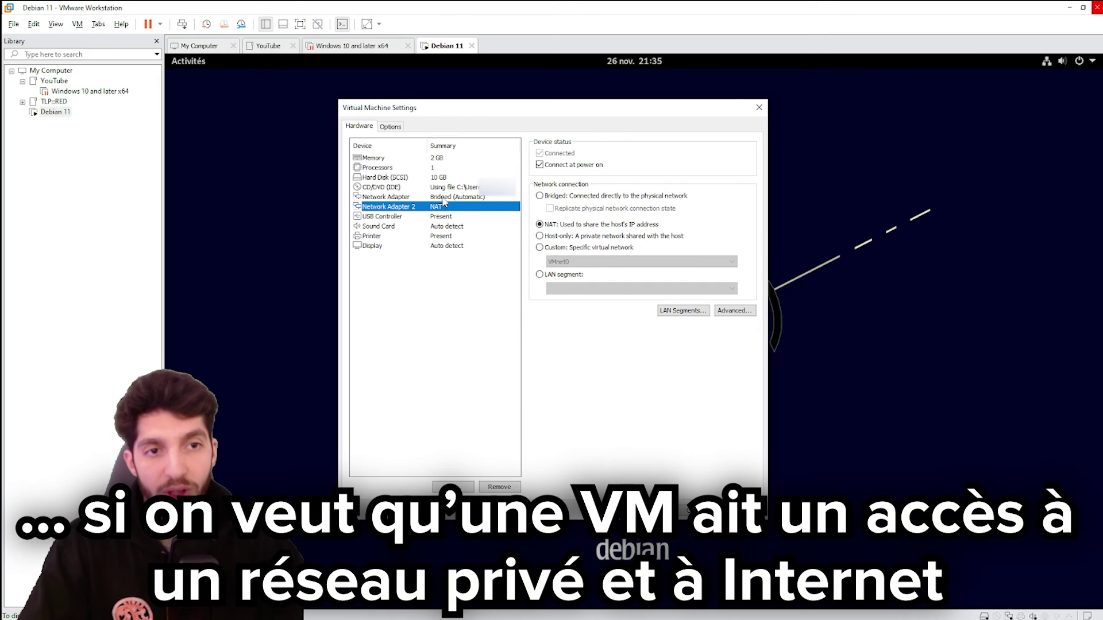
click(442, 198)
click(383, 357)
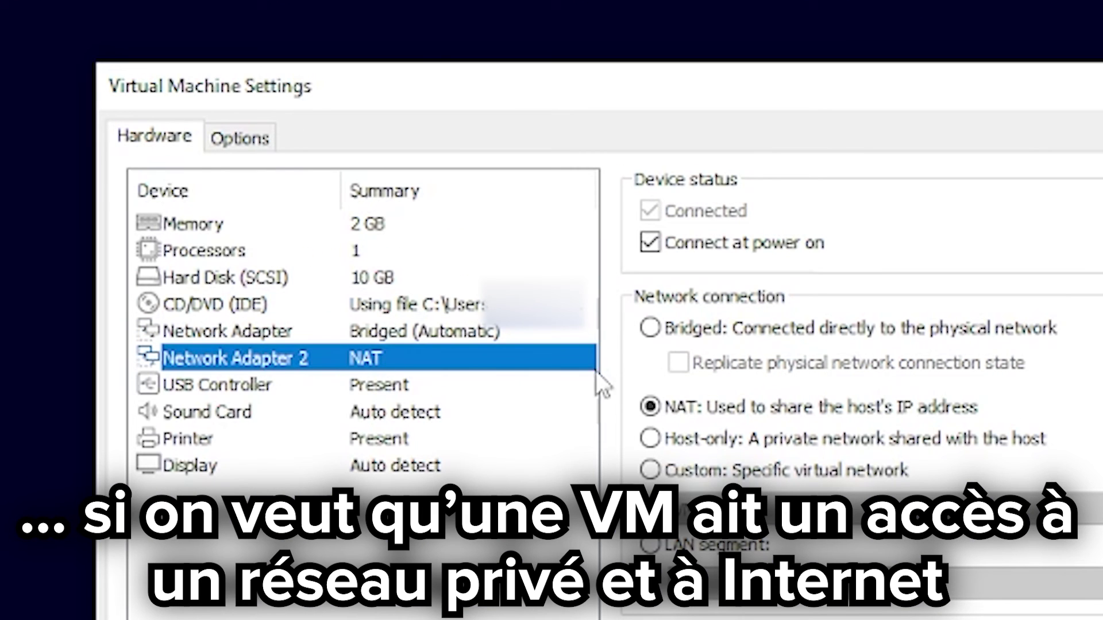
click(651, 438)
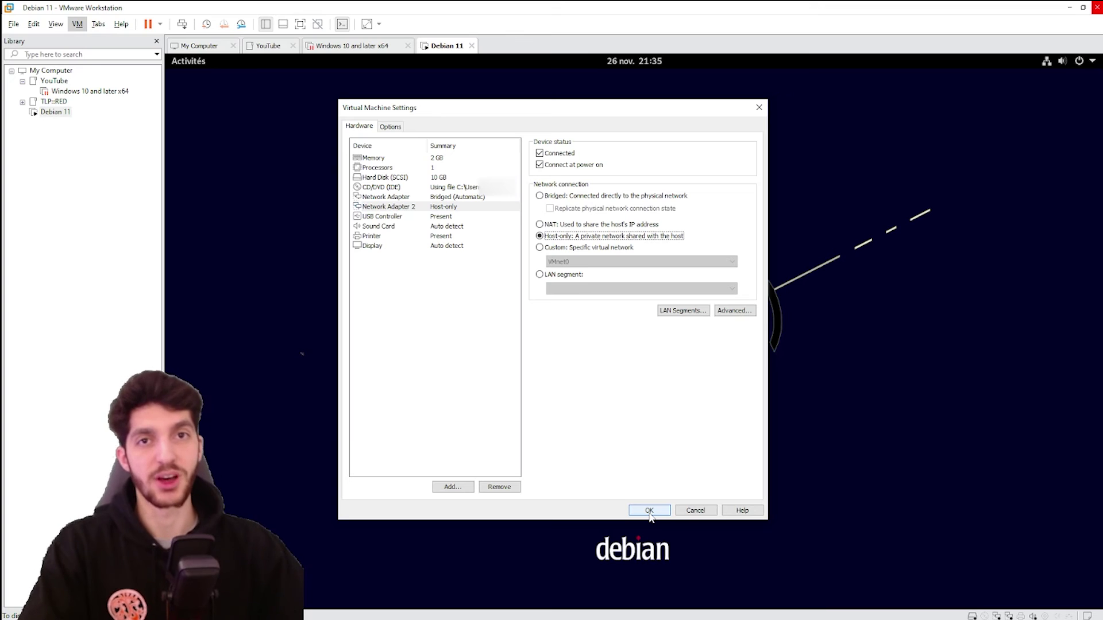
click(548, 223)
Remove Network Adapter 2, set the first adapter to NAT, and apply
click(443, 207)
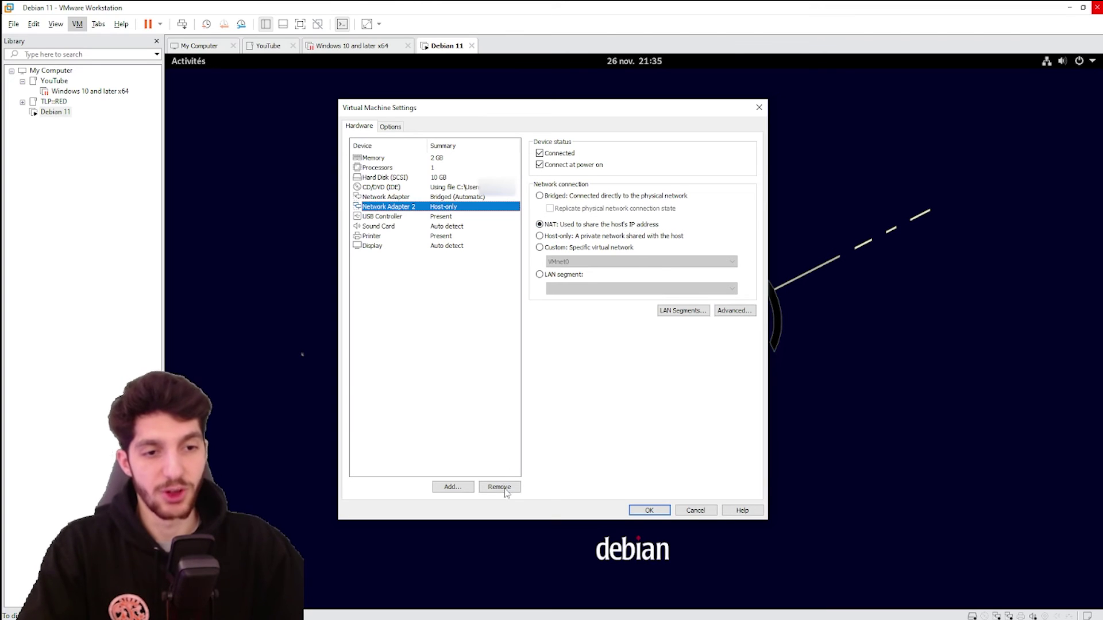
click(499, 487)
click(453, 198)
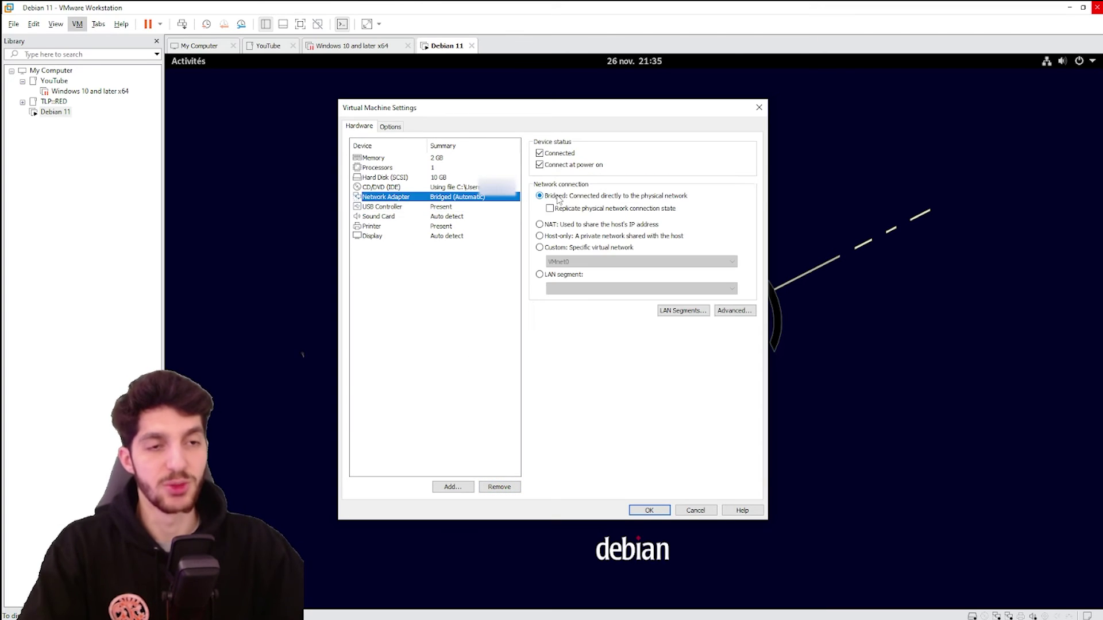
click(551, 224)
key(Return)
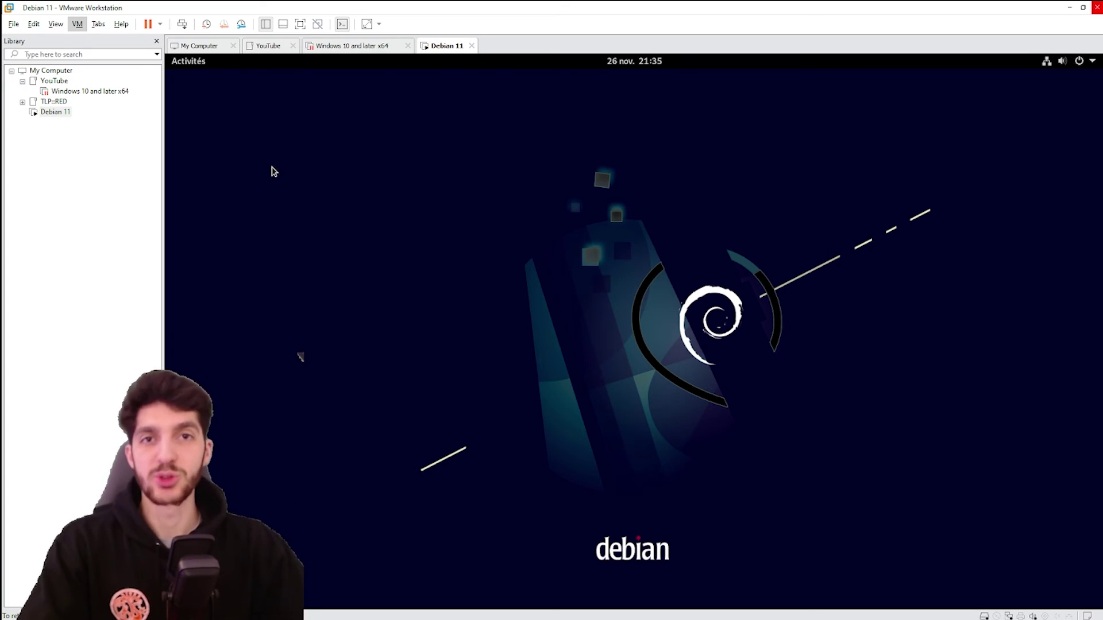
Set shared folders to Always enabled in the Debian VM's options
click(78, 25)
click(141, 187)
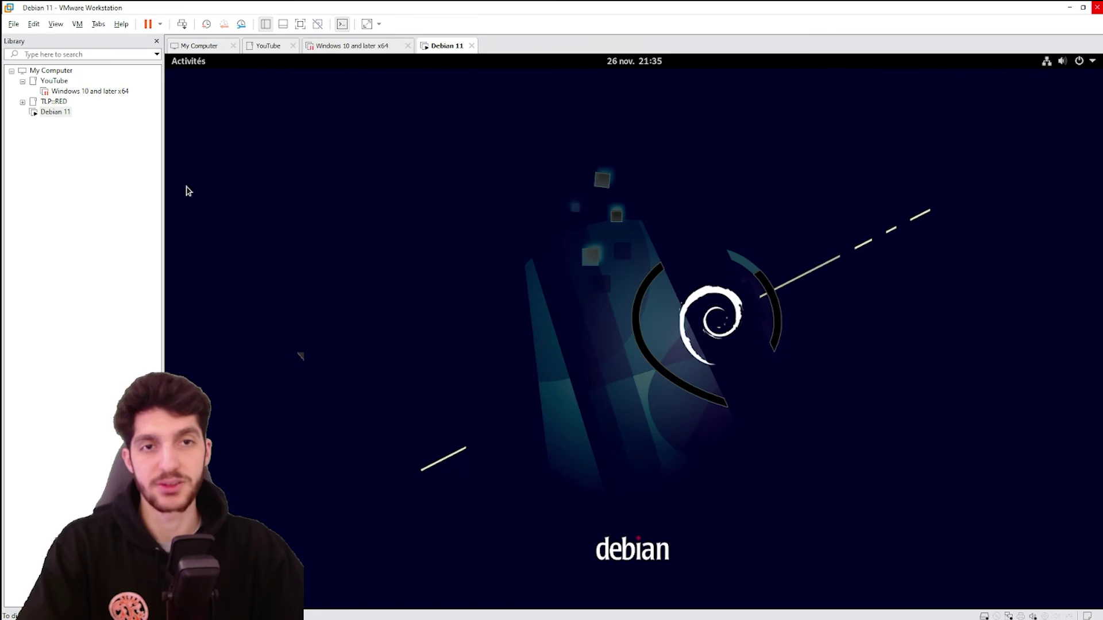
click(384, 124)
click(380, 171)
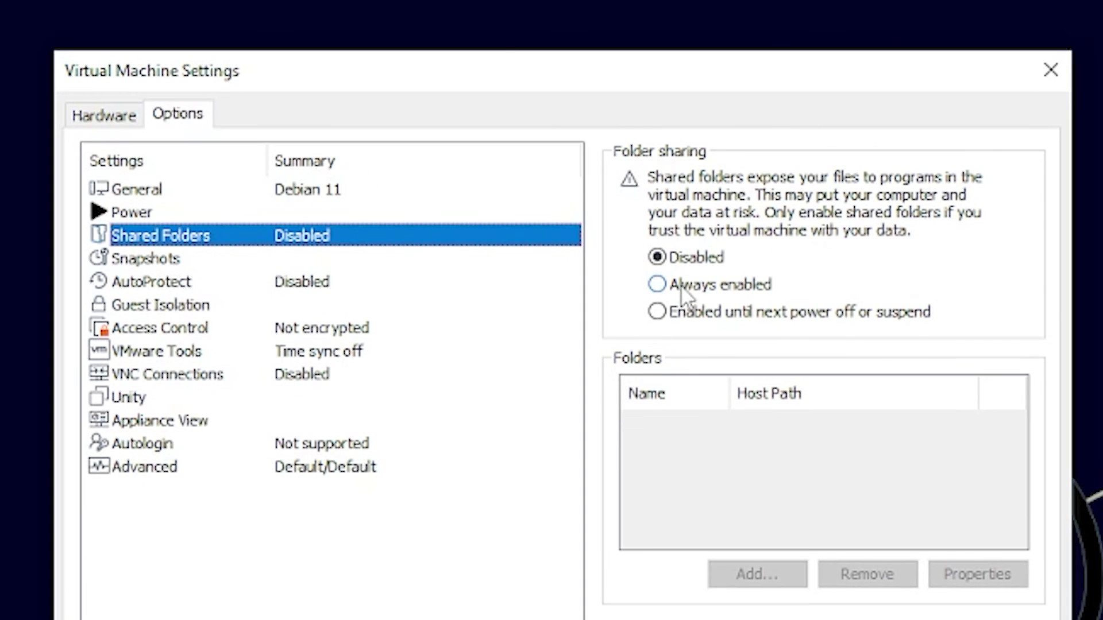
click(827, 350)
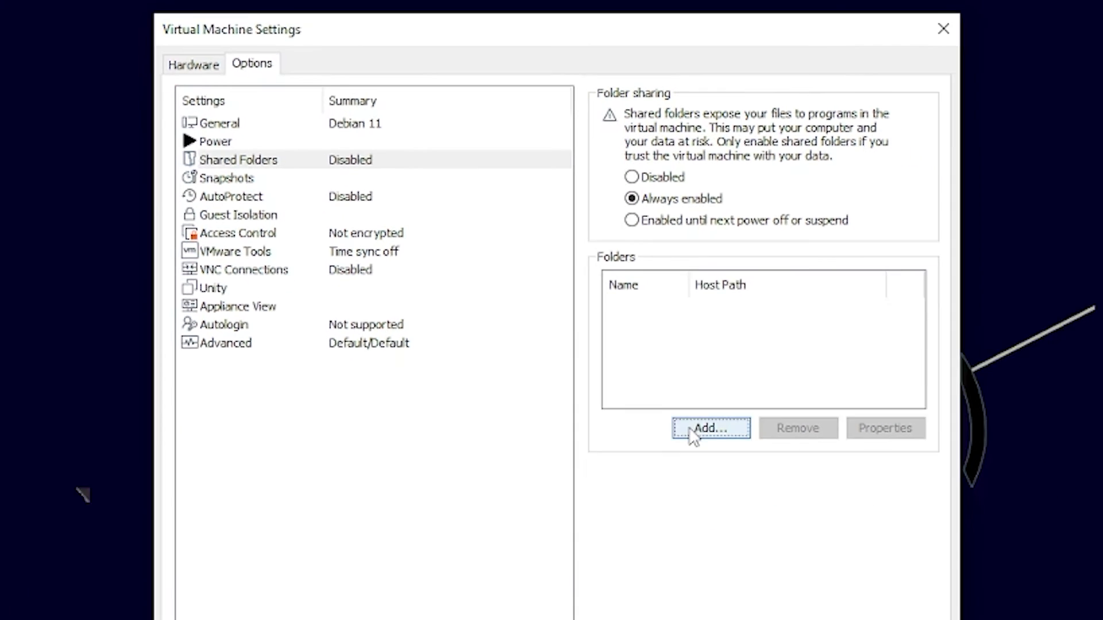
Add the host's Documents\VM Share folder as the VM Share shared folder
click(757, 574)
click(638, 511)
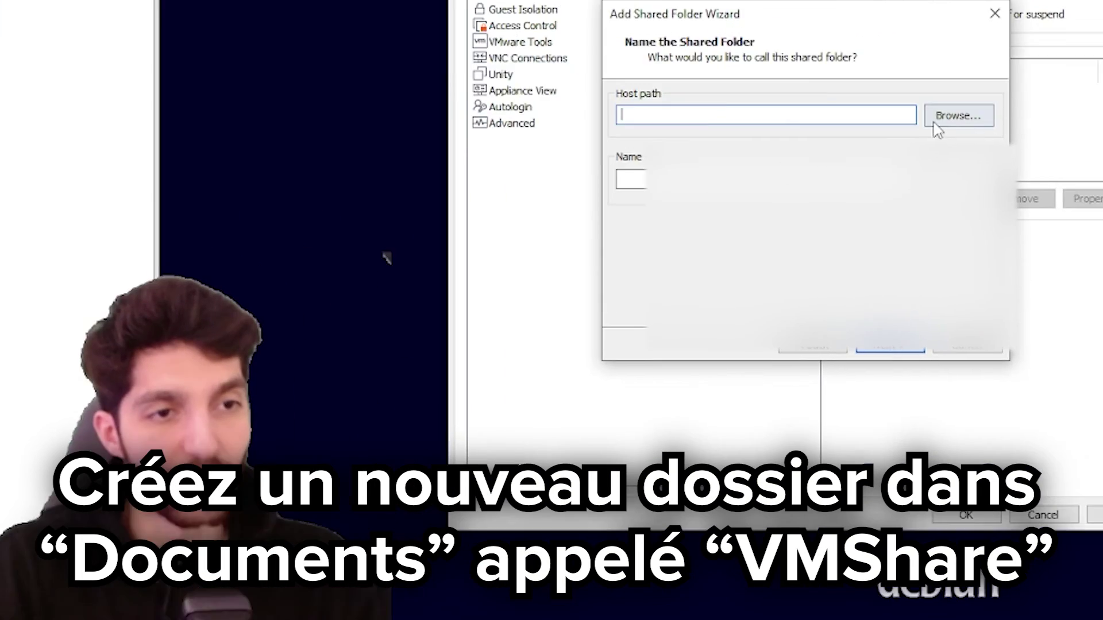
click(1062, 45)
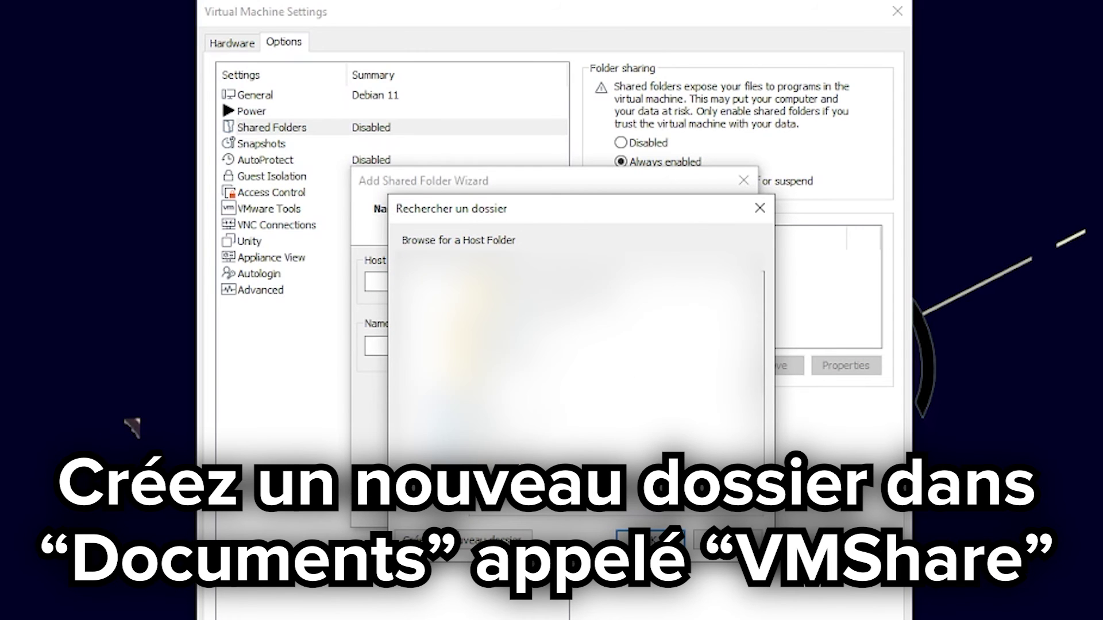
click(498, 281)
click(666, 550)
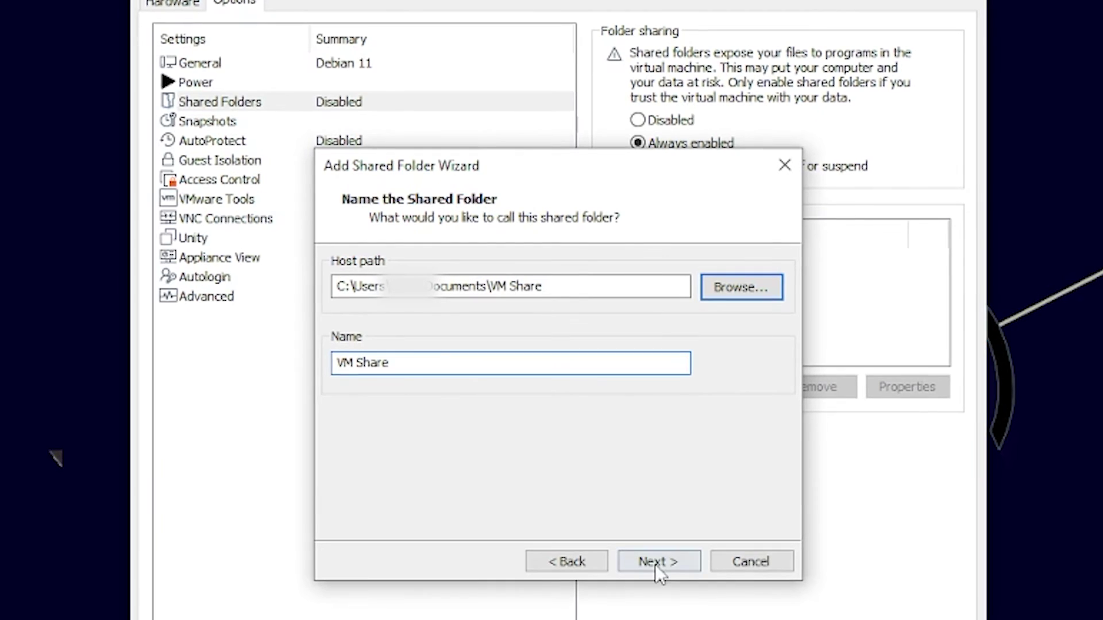
click(638, 512)
click(641, 514)
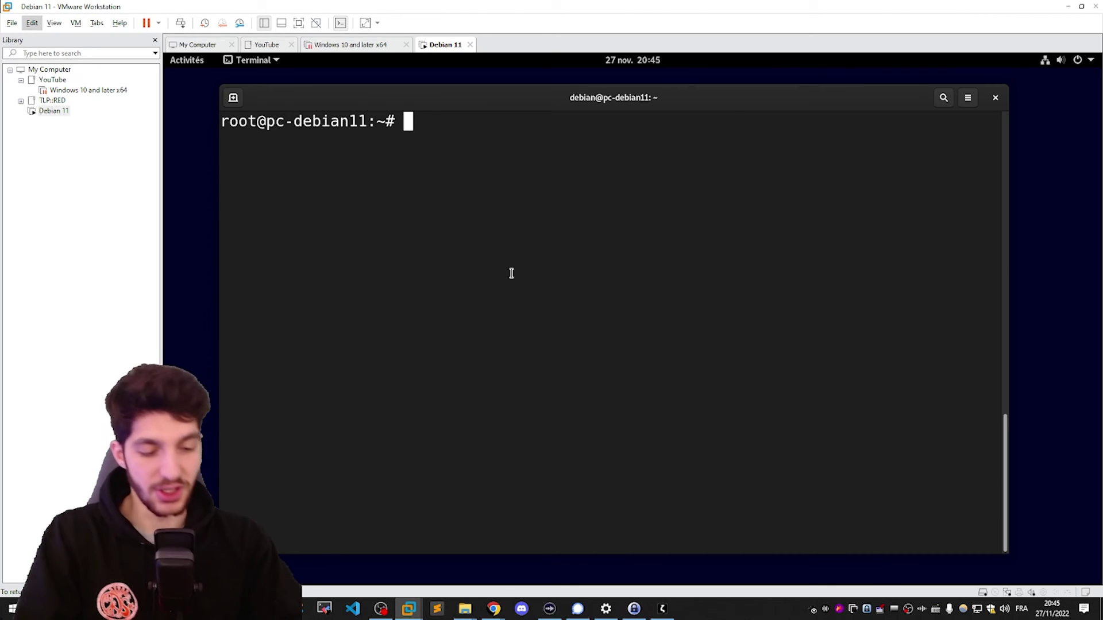
List the contents of /mnt, /mnt/hgfs, and the VMShare folder in the guest
text(ls /mnt/)
key(Return)
text(ls /)
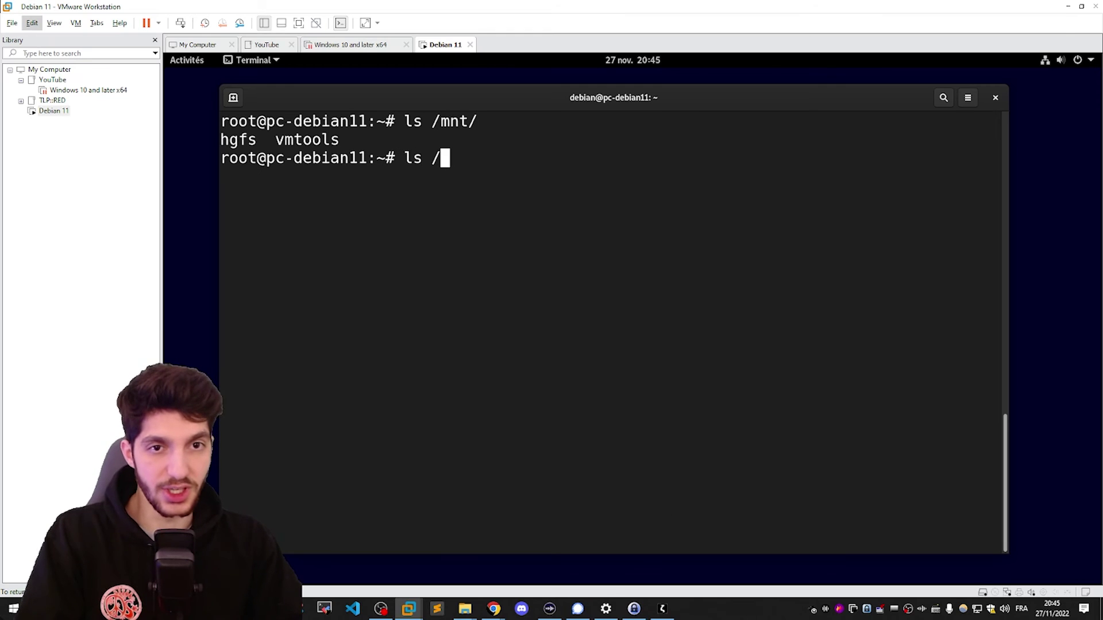
text(mnt/)
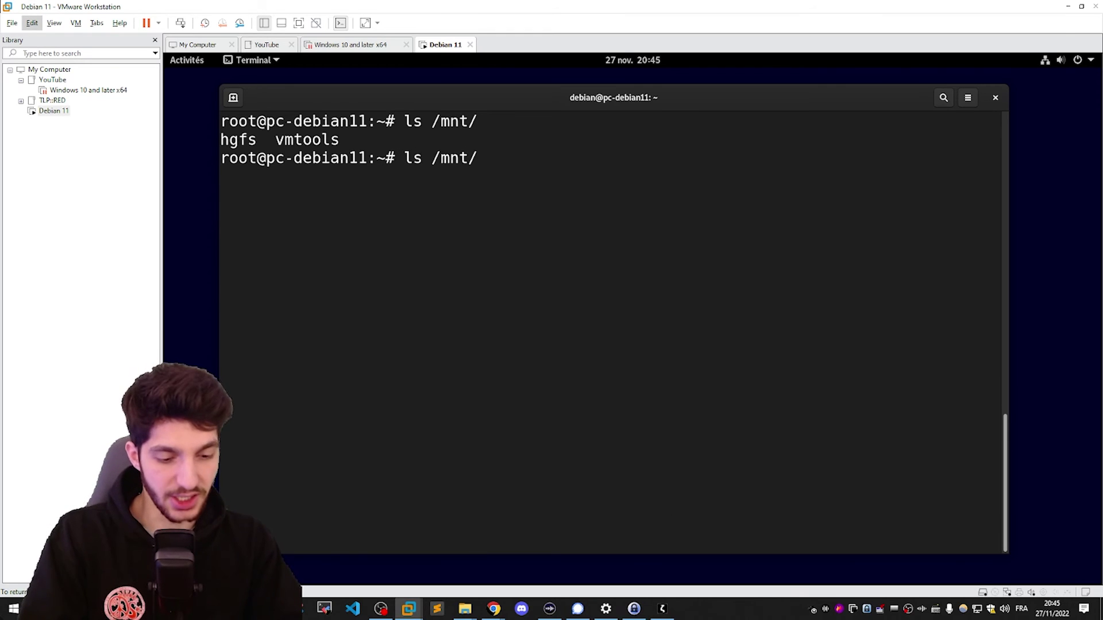
text(hgfs/)
key(Return)
text(VMShare/)
key(Return)
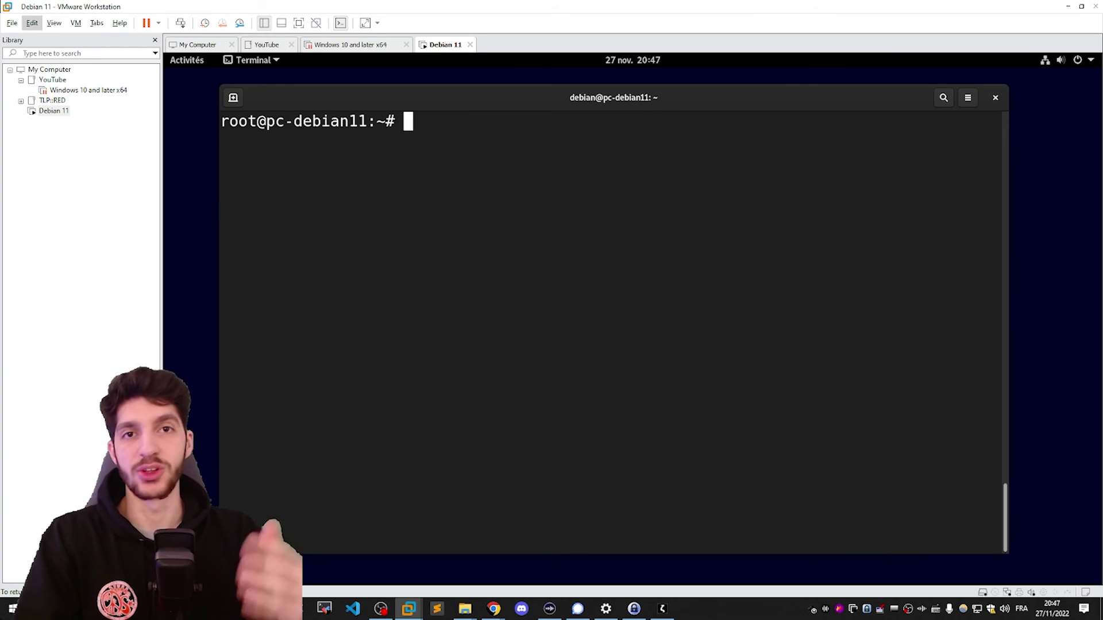
Create /mnt/VMShare and mount .host:/VMShare there with vmhgfs-fuse, allow_other
text(mkdir)
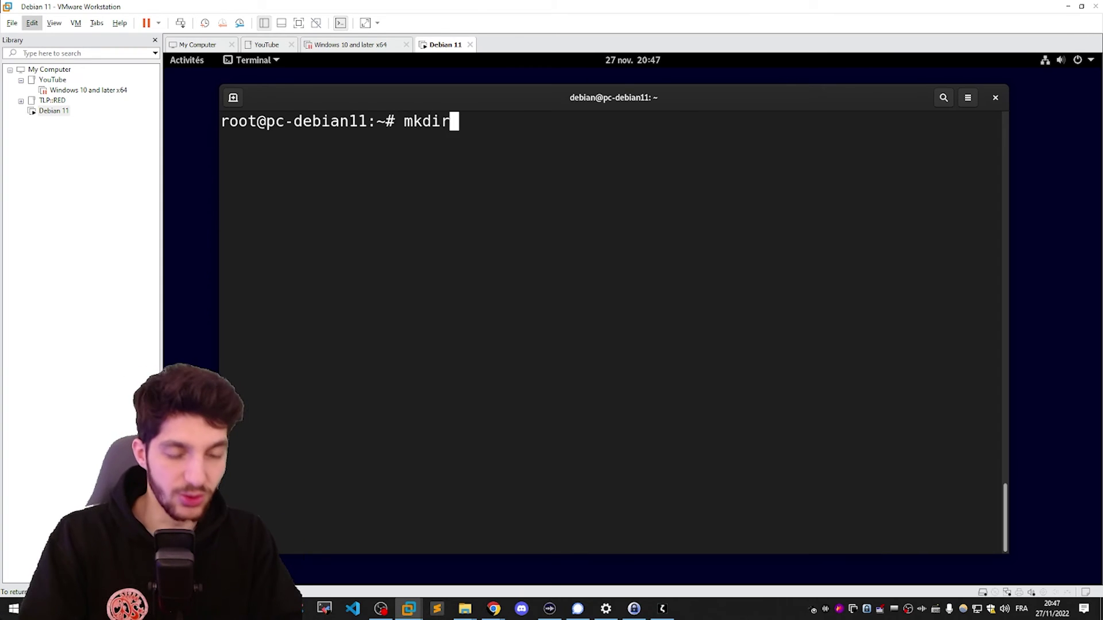
text( /mnt/)
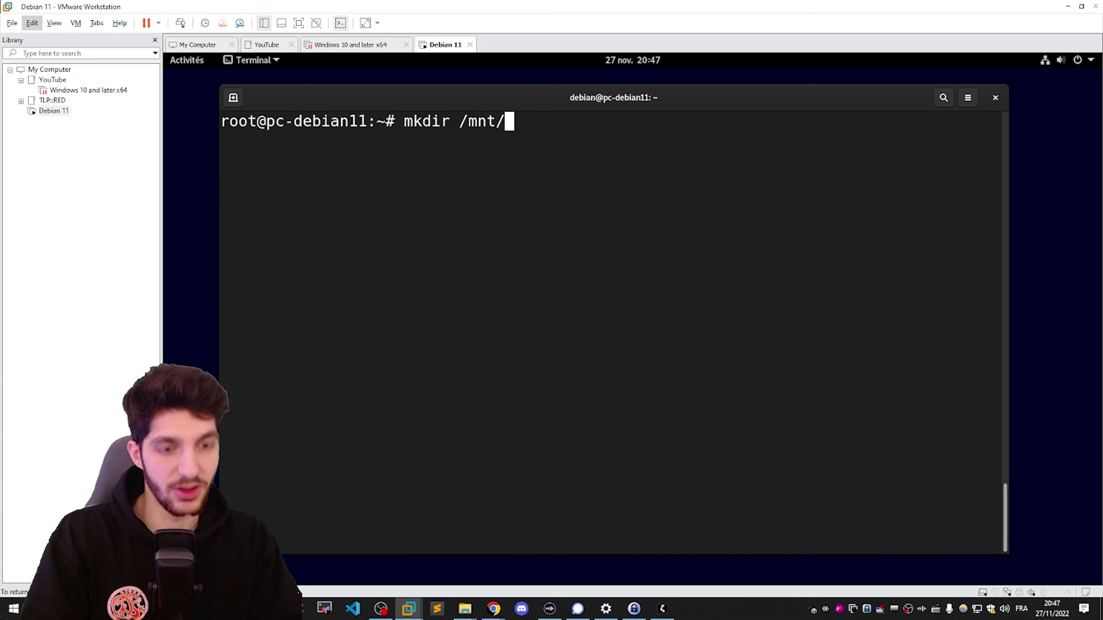
text(VMShar)
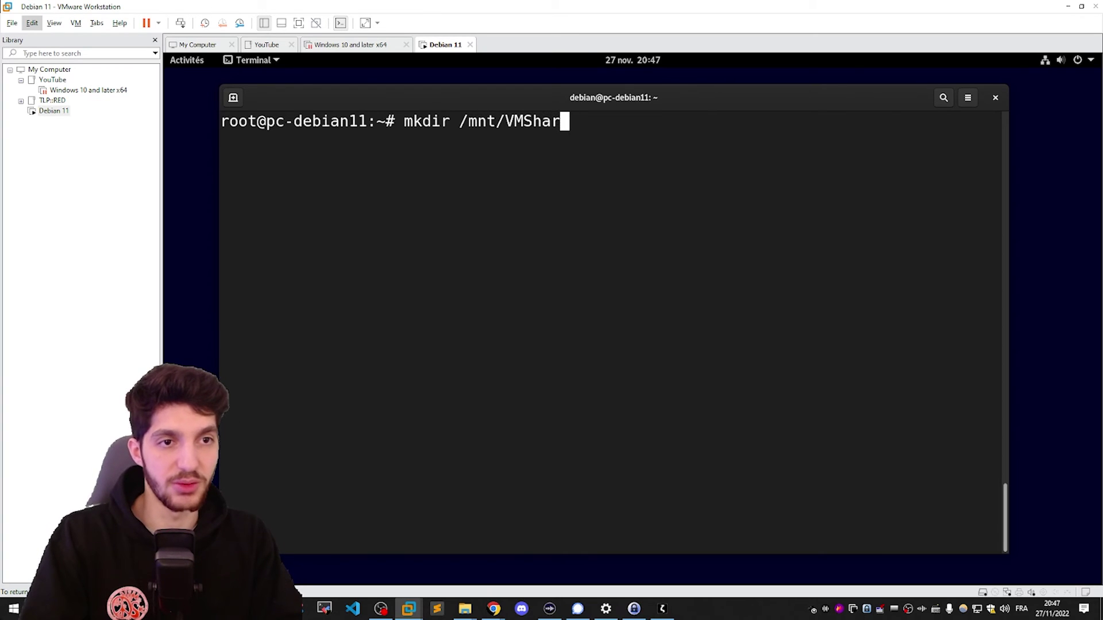
text(e)
key(Return)
text(/usr/bin/vmhgfs-fuse .host:/foo /tmp/foo -o subtype=vmhgfs-fuse,allow_other)
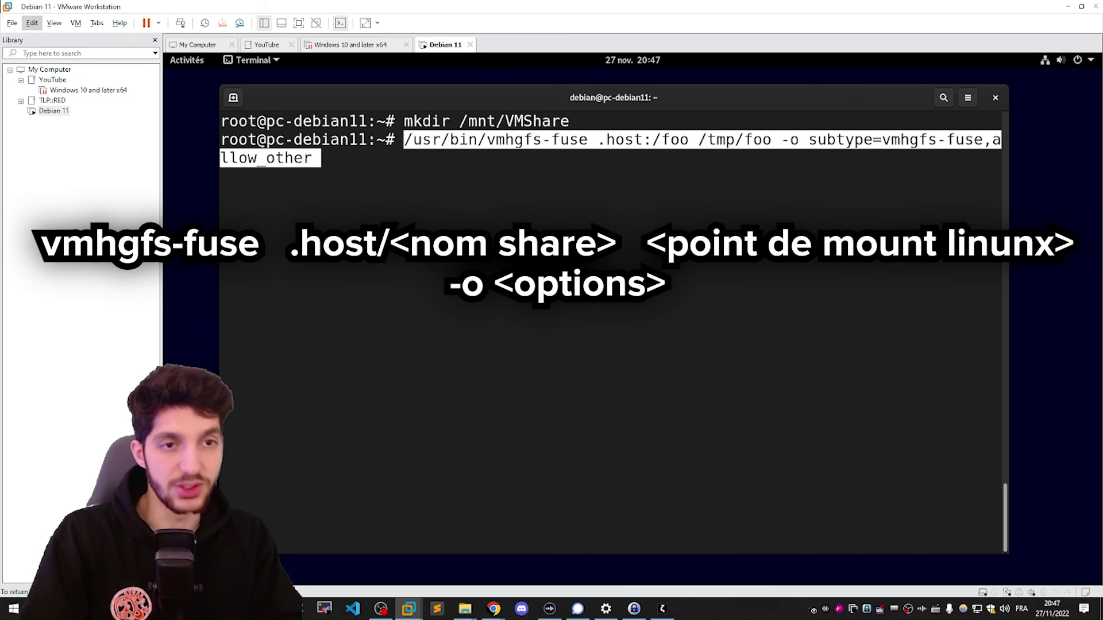
key(Left)
key(Left)
key(Left)
key(Left)
key(Left)
key(Left)
key(Left)
key(Left)
key(Left)
key(Left)
key(Left)
key(Left)
key(Left)
key(Left)
key(Left)
key(Left)
key(Left)
key(Left)
key(Left)
key(Left)
key(Left)
key(Left)
key(Left)
key(Left)
key(Left)
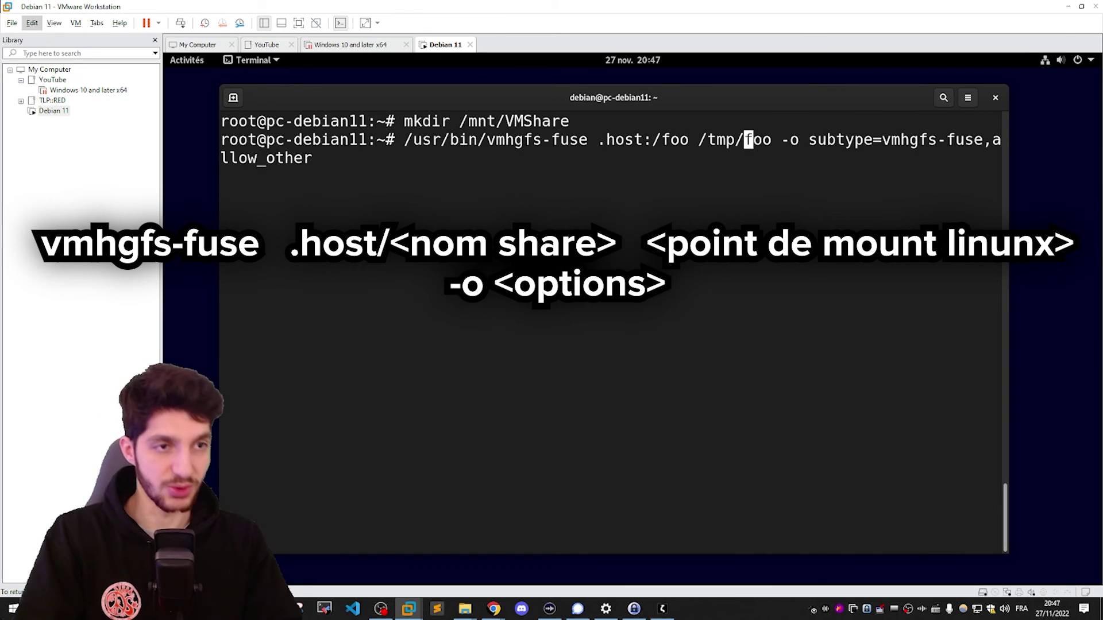
key(BackSpace)
key(BackSpace)
key(BackSpace)
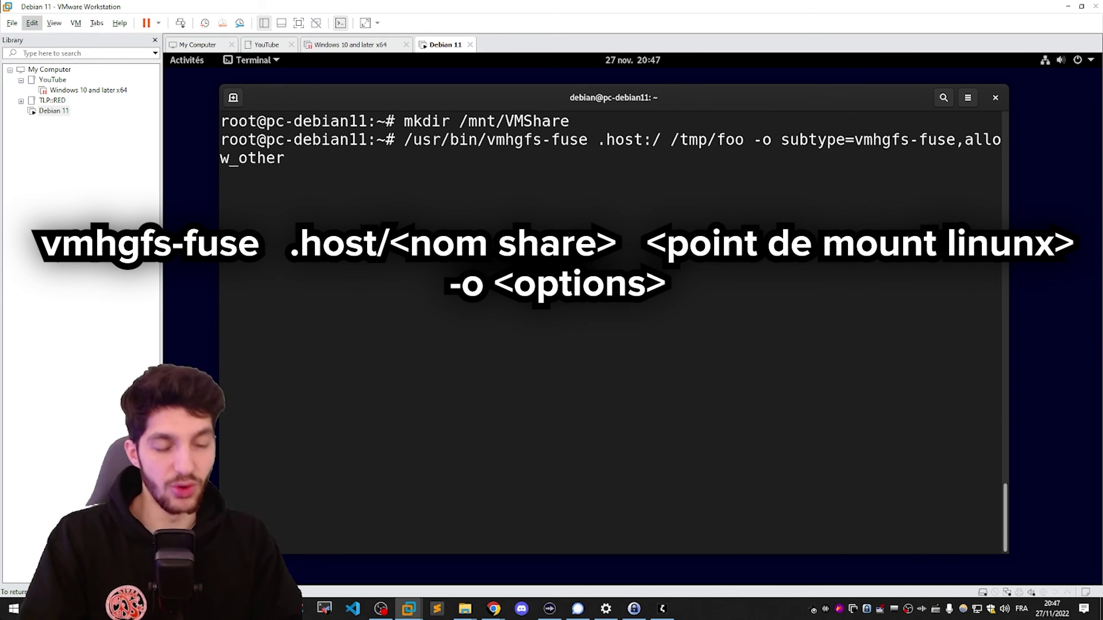
text(VMShare)
key(Right)
key(Right)
key(Delete)
key(Delete)
key(Delete)
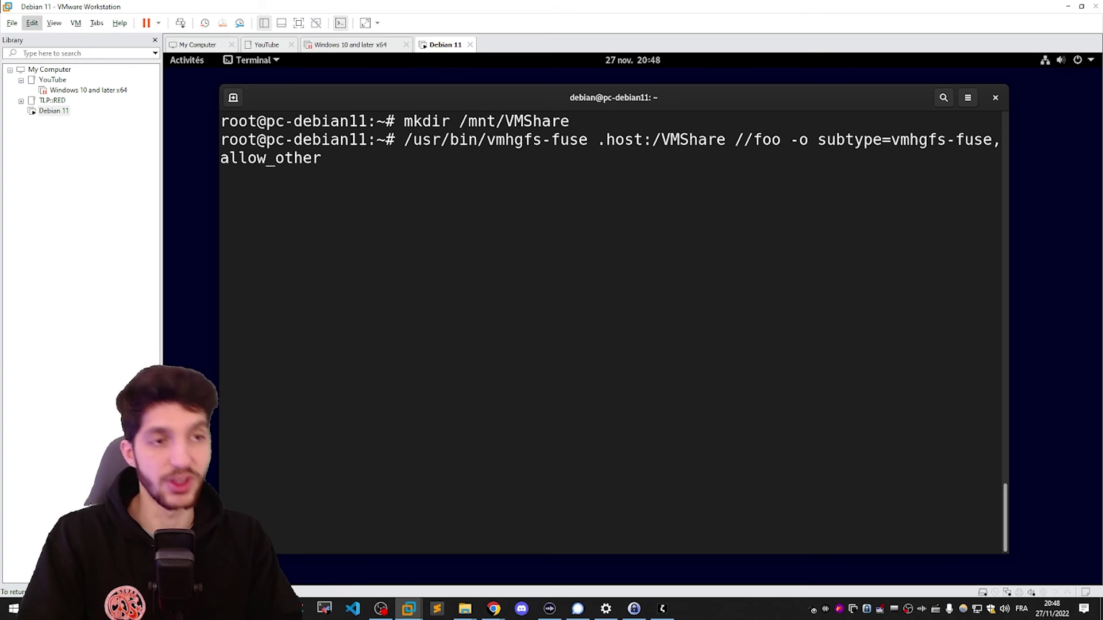
text(mnt)
key(Delete)
key(Delete)
key(Delete)
key(Delete)
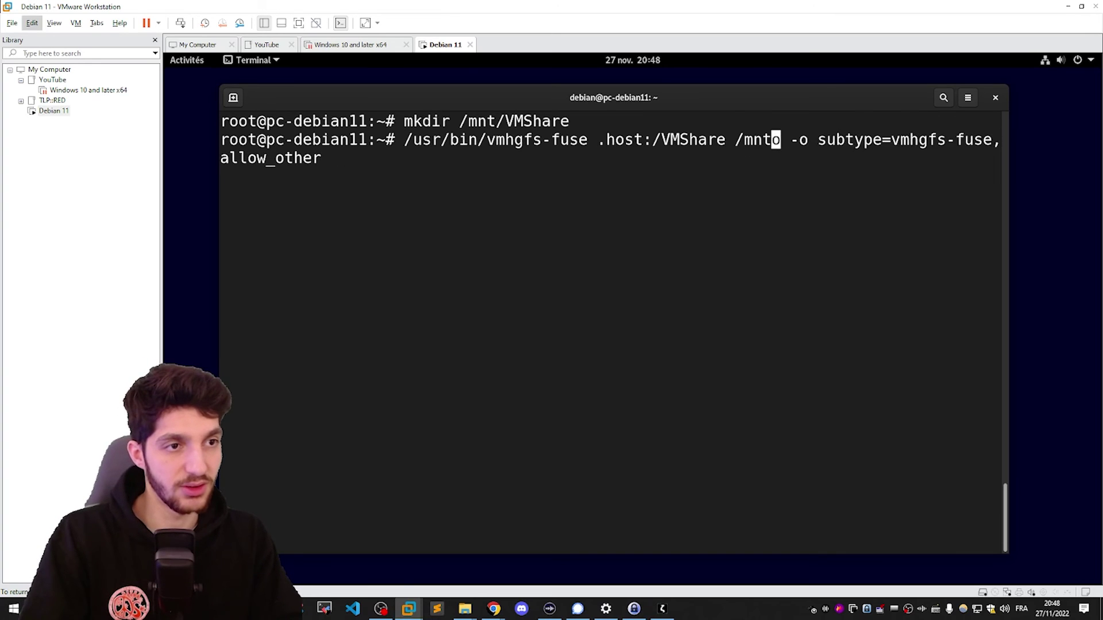
text(/VMShare)
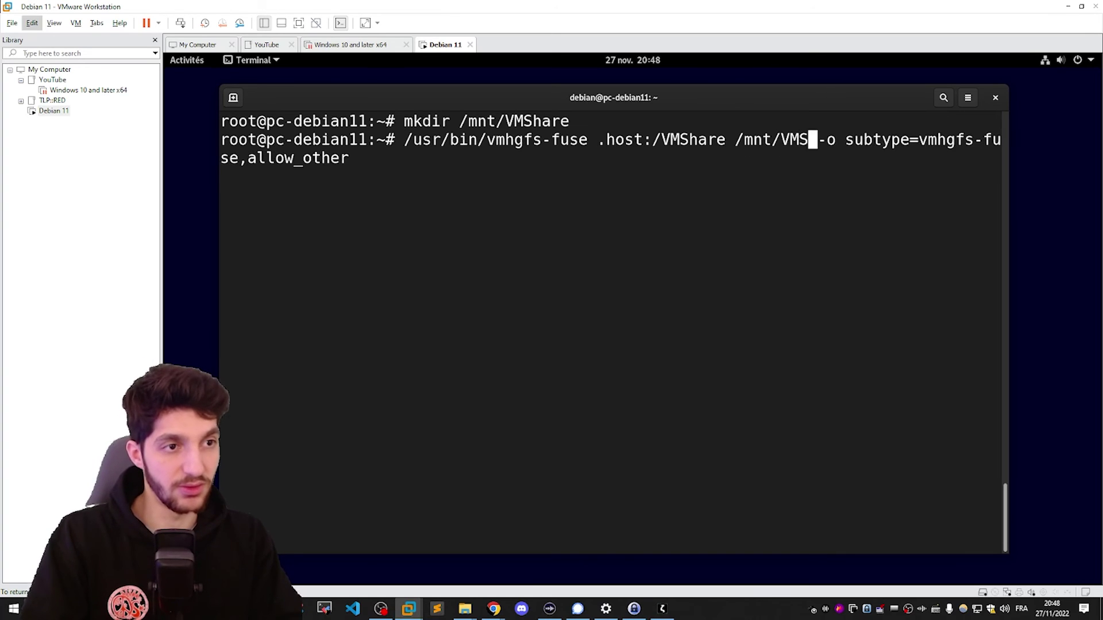
key(Return)
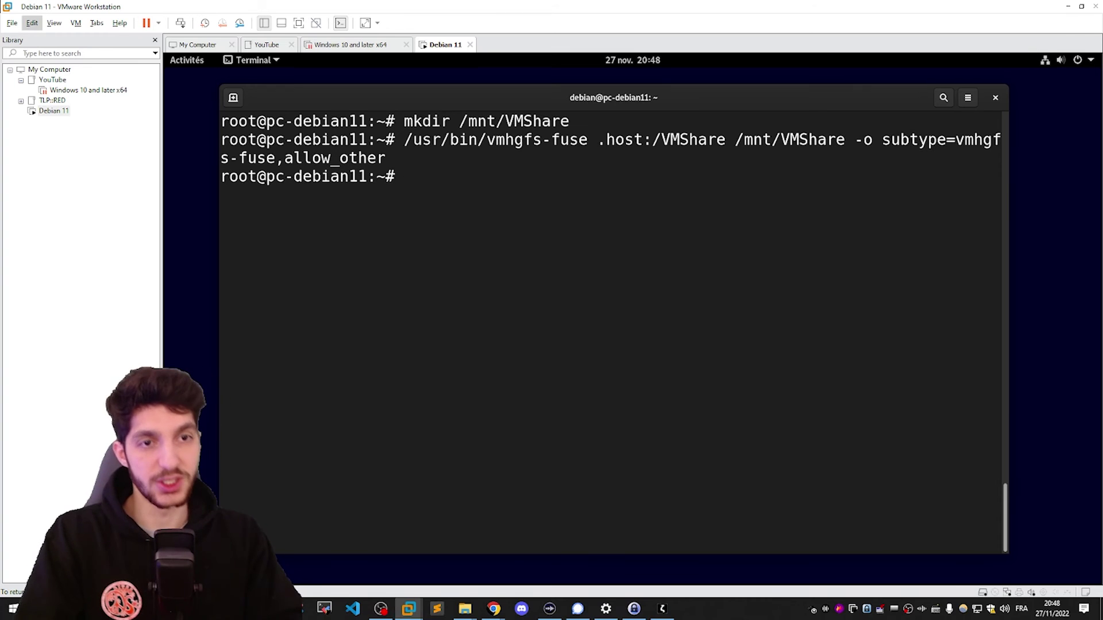
Create /mnt/VMShare/test.txt and write "this is a test" into it
text(touch /m)
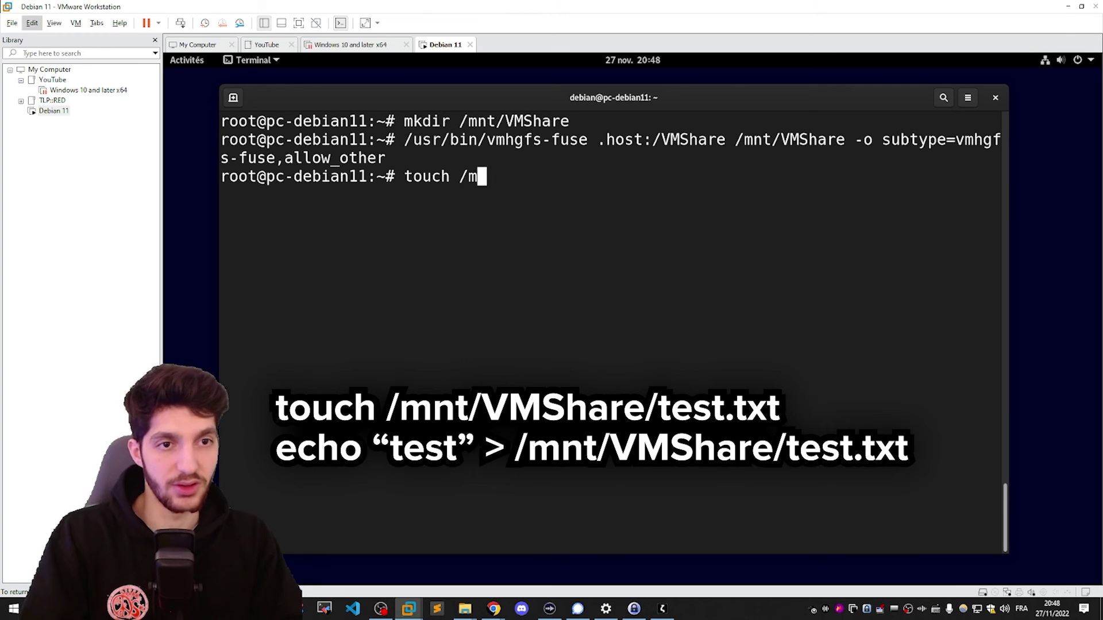
text(nt/VMShare/test.txt)
key(Return)
text(ehco)
key(BackSpace)
key(BackSpace)
key(BackSpace)
text(cho "this is a)
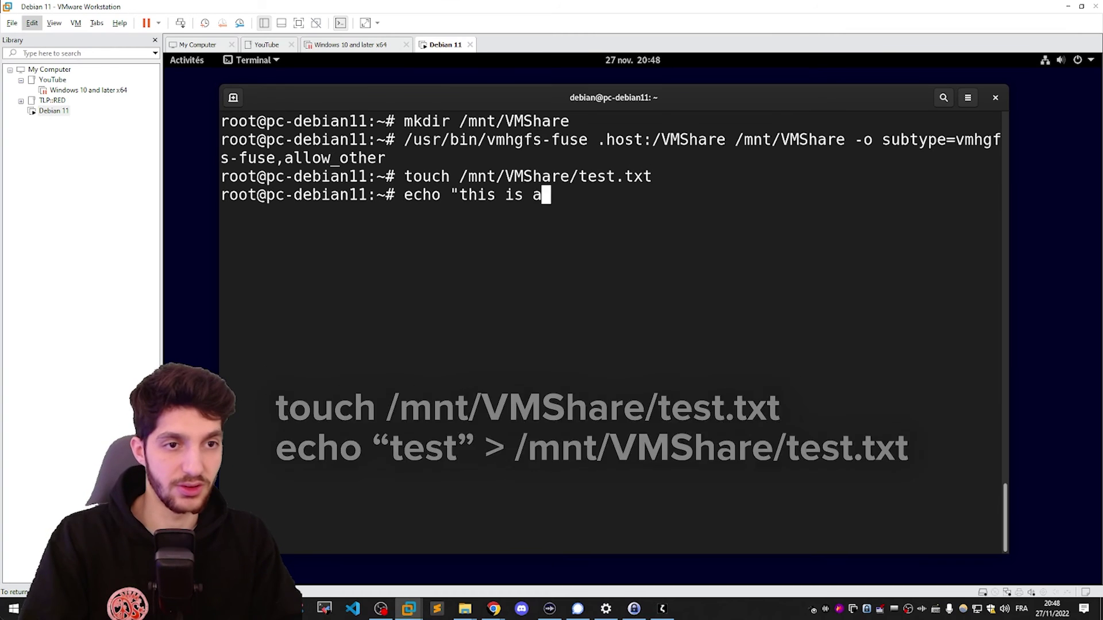
text( test" > /mnt/VMShare/test.txt)
key(Return)
key(ctrl+alt)
Open test.txt from the host's VMShare folder in File Explorer
click(464, 607)
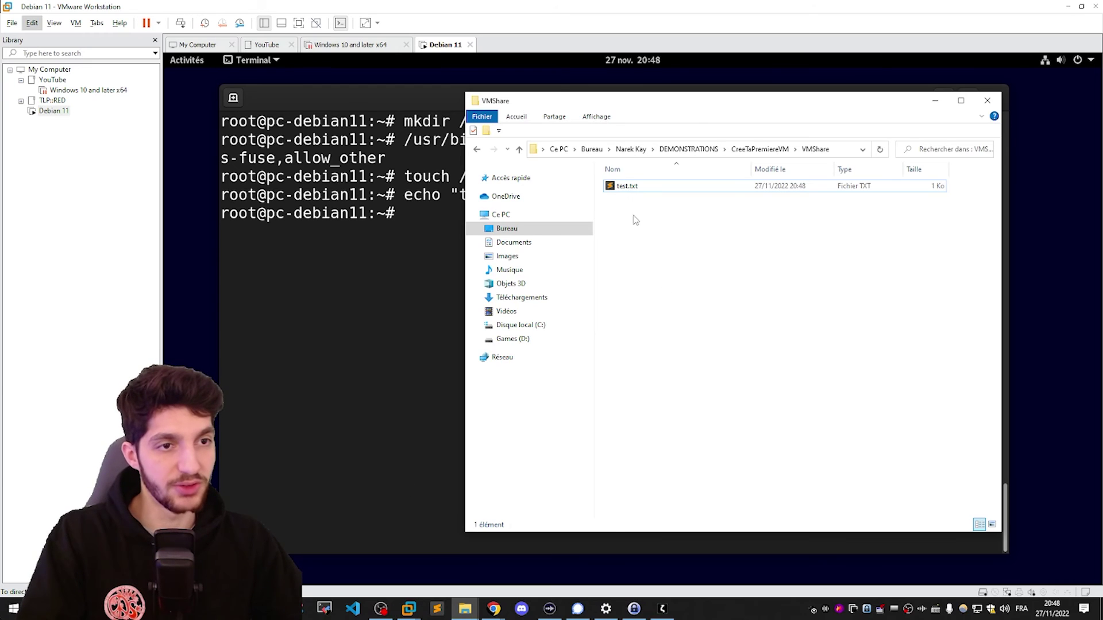
double_click(635, 185)
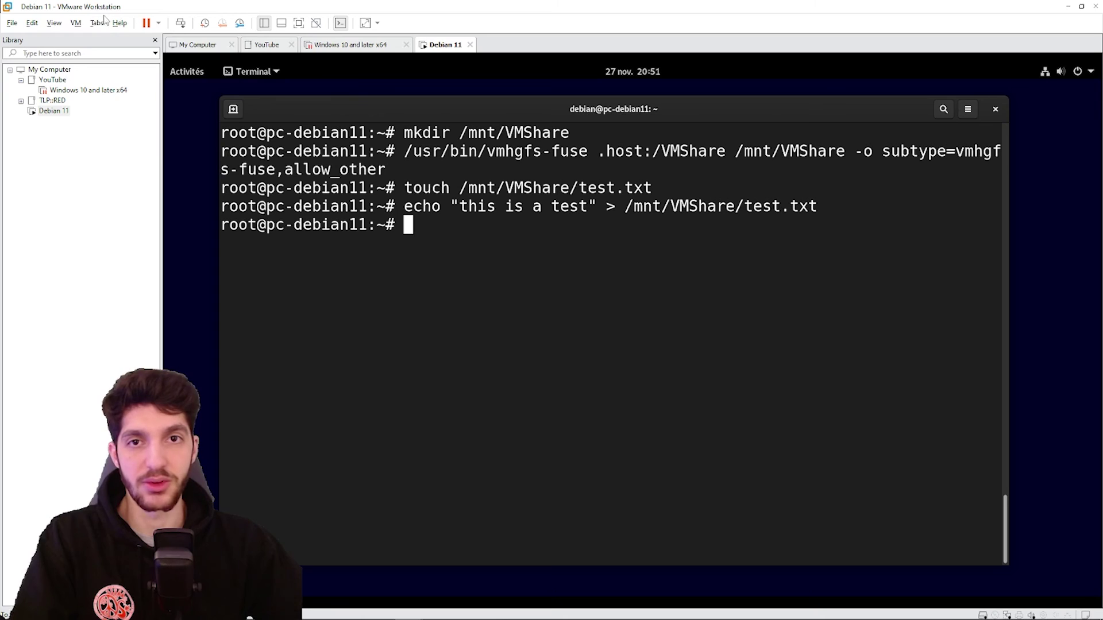
Set the Debian VM's shared folders to Disabled, then run ls /mnt/VMShare in the guest
click(75, 22)
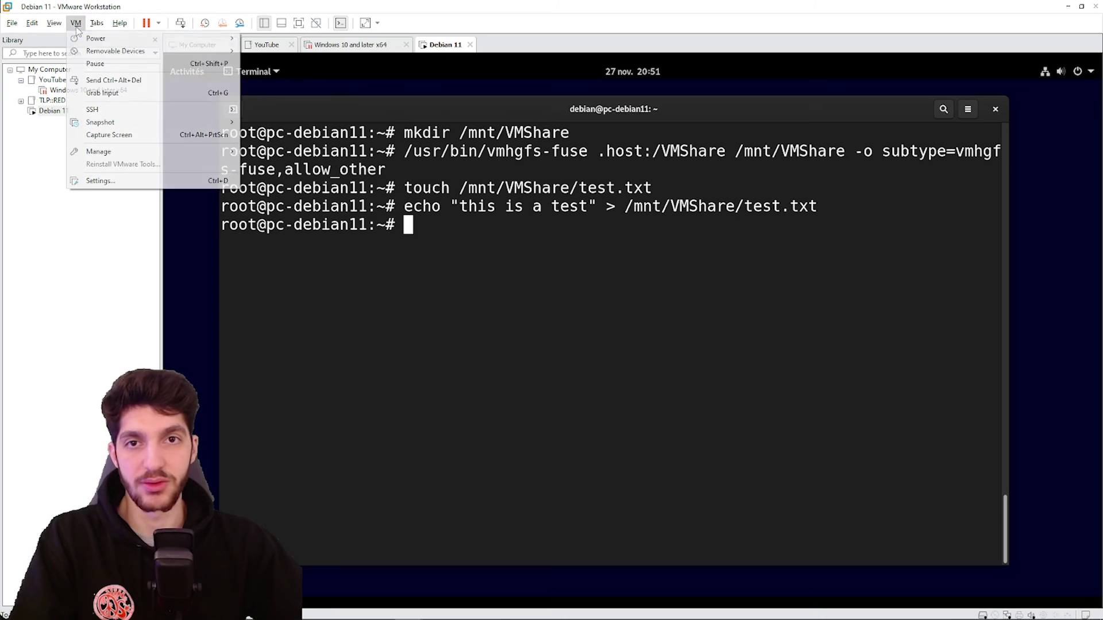
click(120, 178)
click(324, 51)
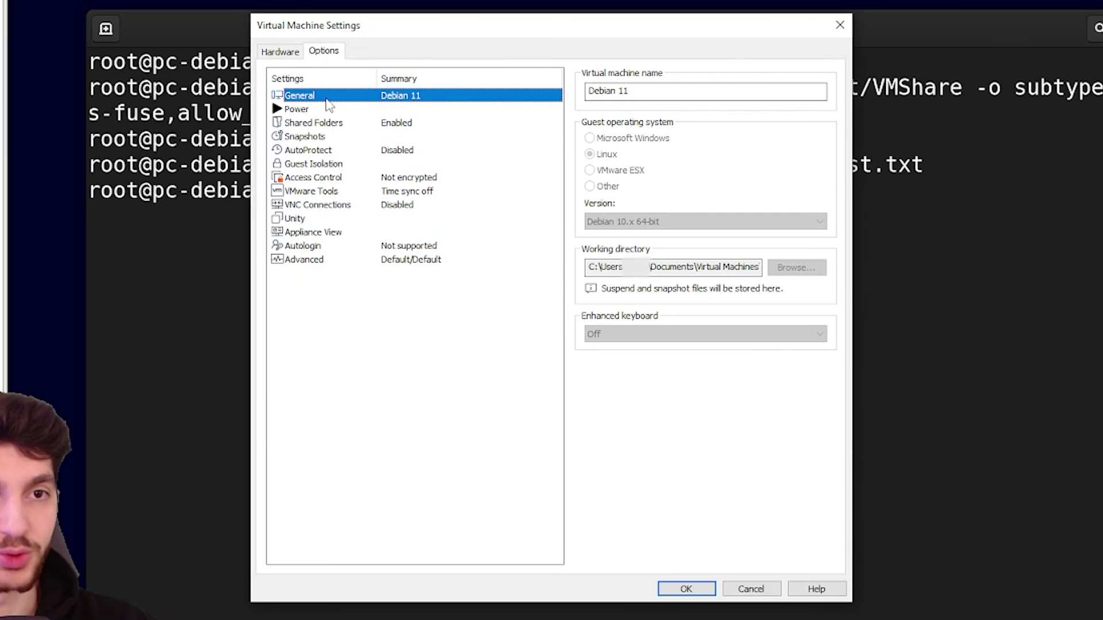
click(313, 122)
click(630, 154)
click(631, 136)
click(687, 589)
text(ls /mnt/VMShare)
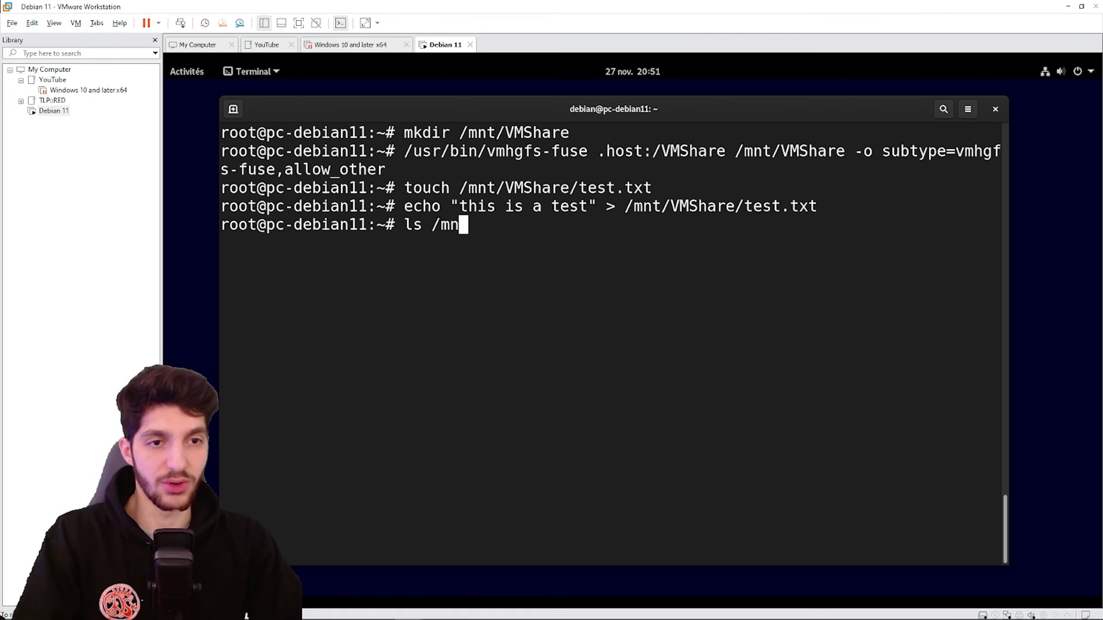
key(Return)
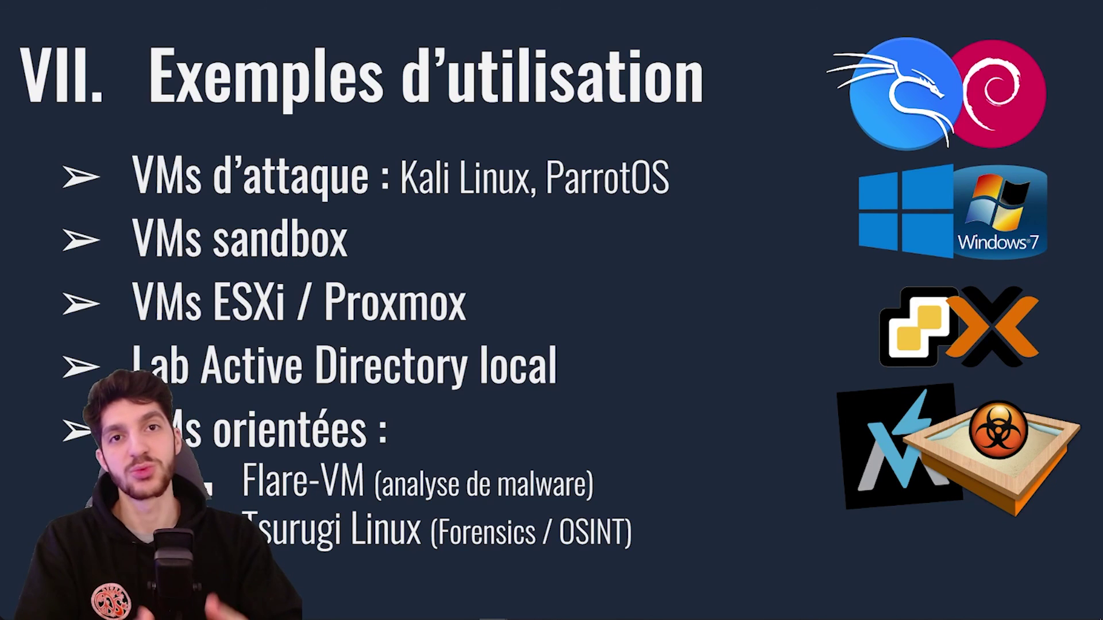
Advance past the VirtualBox notes slide to the other-features slide on snapshots and cloning
key(Right)
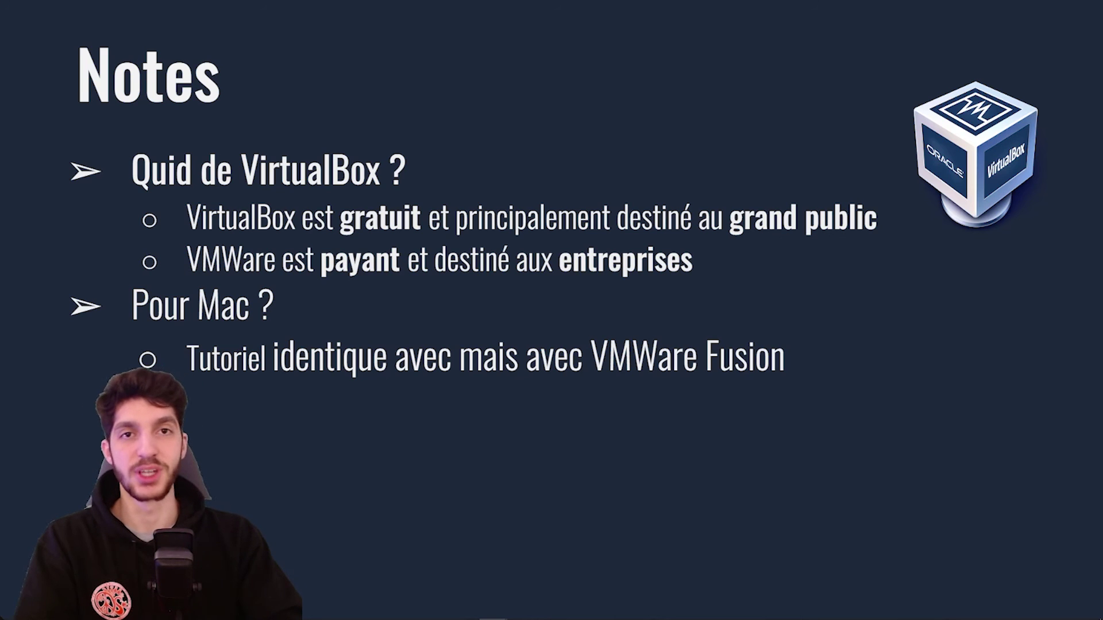
key(Right)
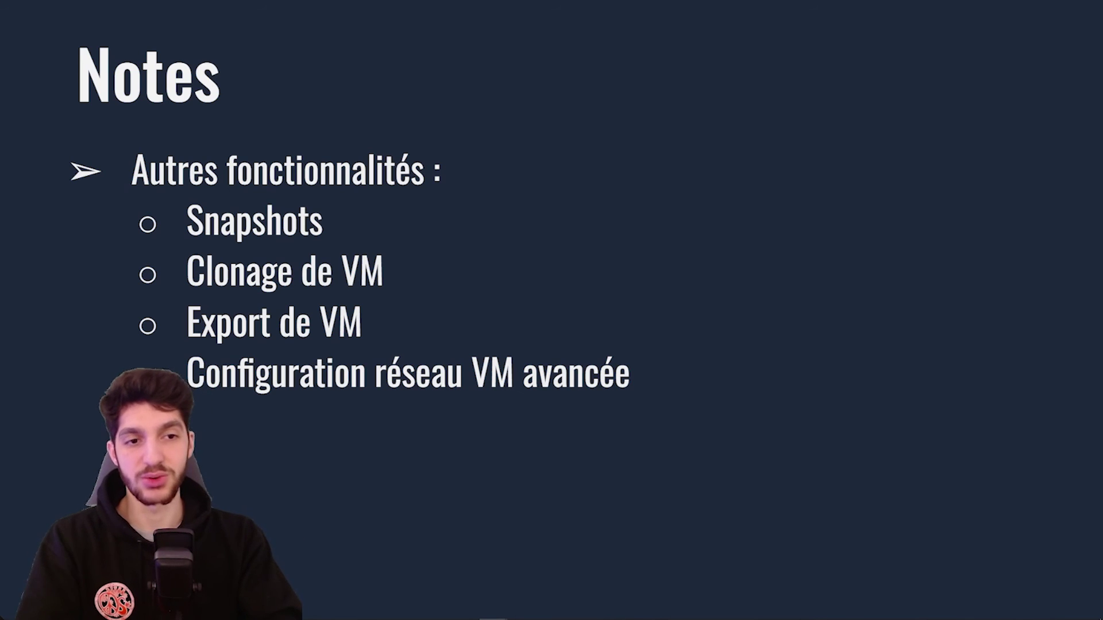
Open the Virtual Network Editor from the Edit menu with administrator rights
click(111, 54)
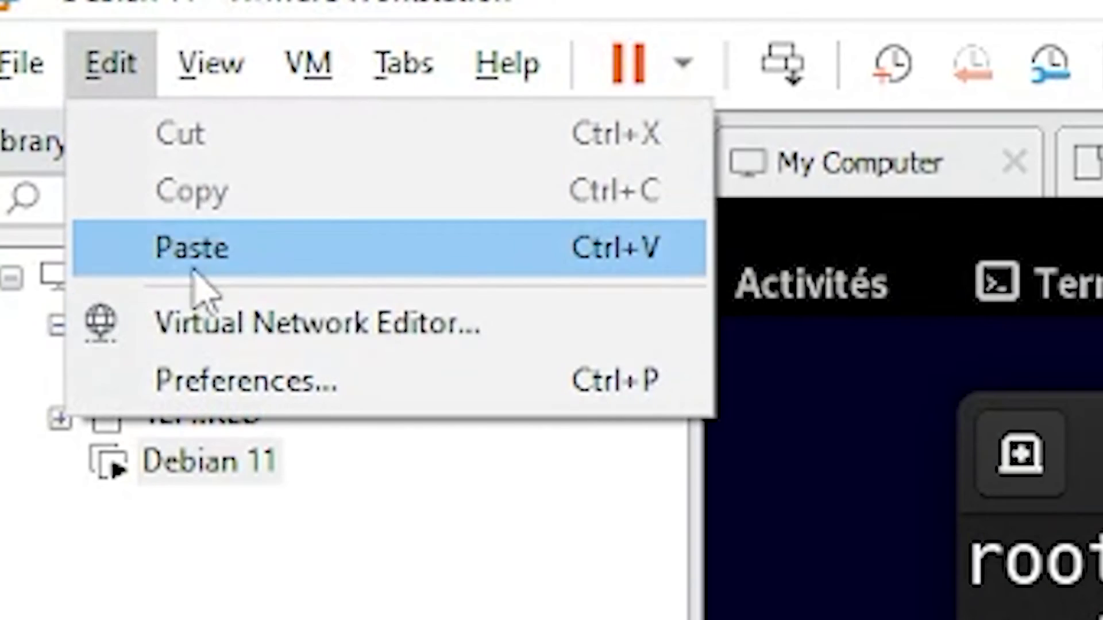
click(224, 344)
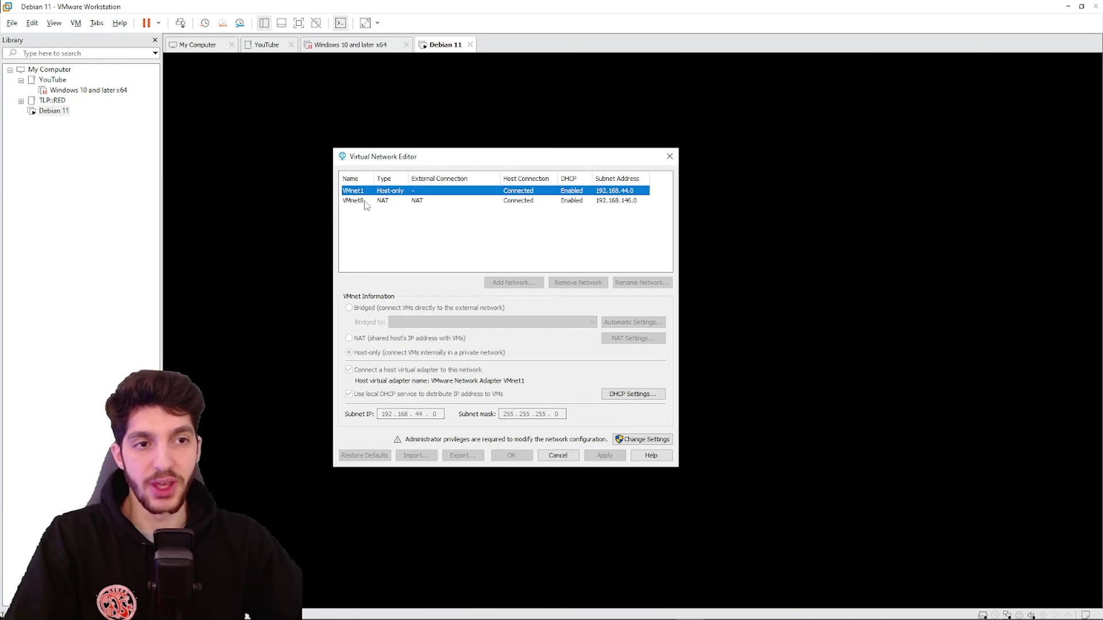
click(378, 226)
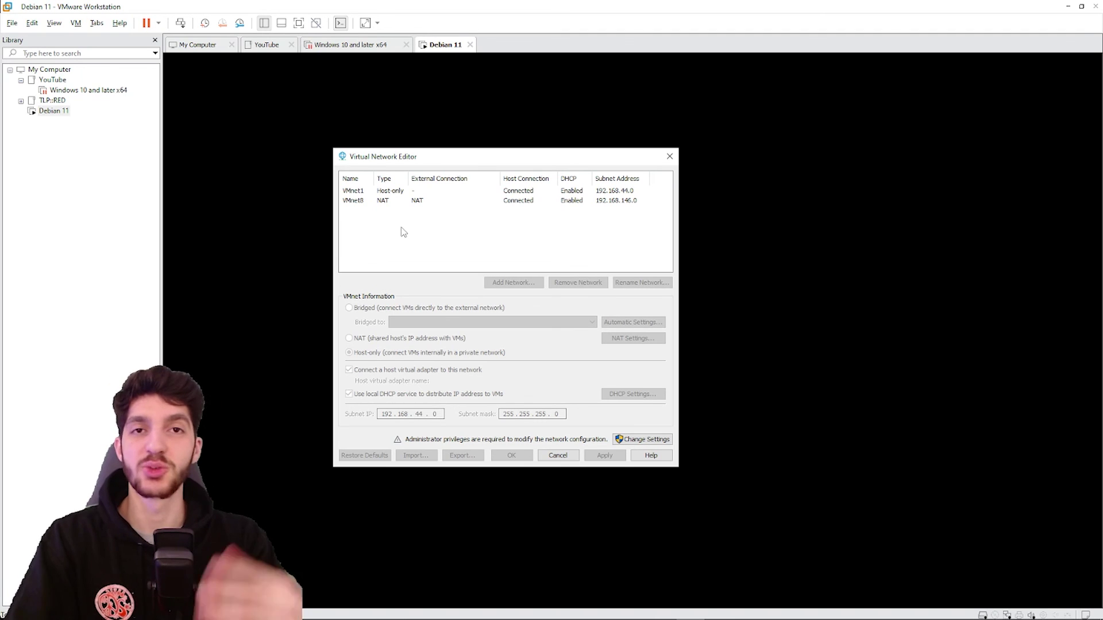
click(636, 440)
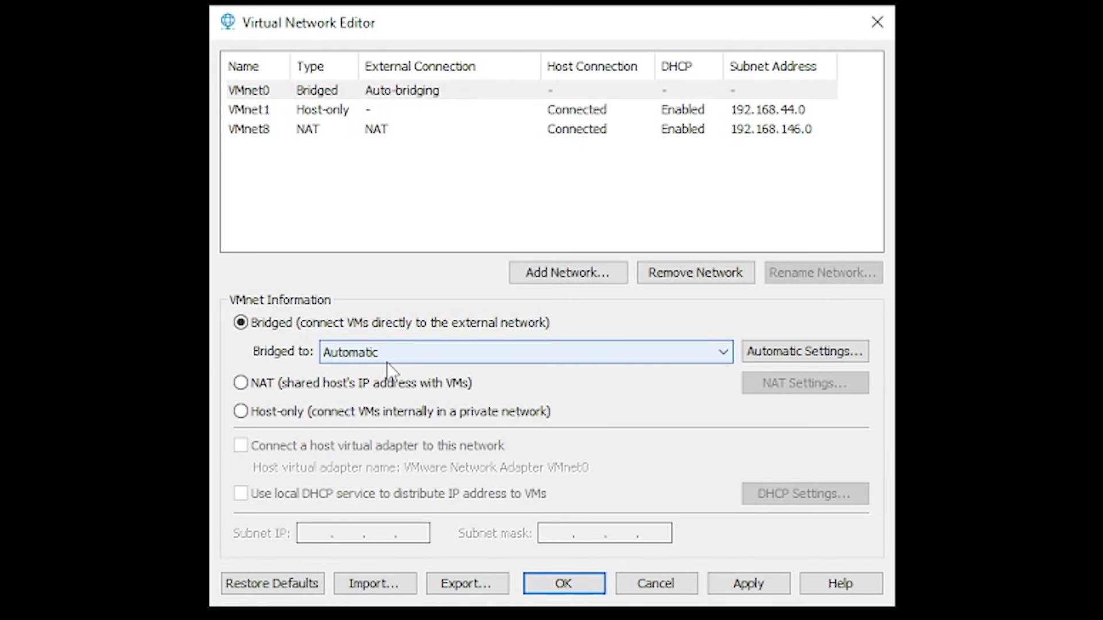
Bridge VMnet0 to the Realtek adapter, then set it back to Automatic
click(374, 354)
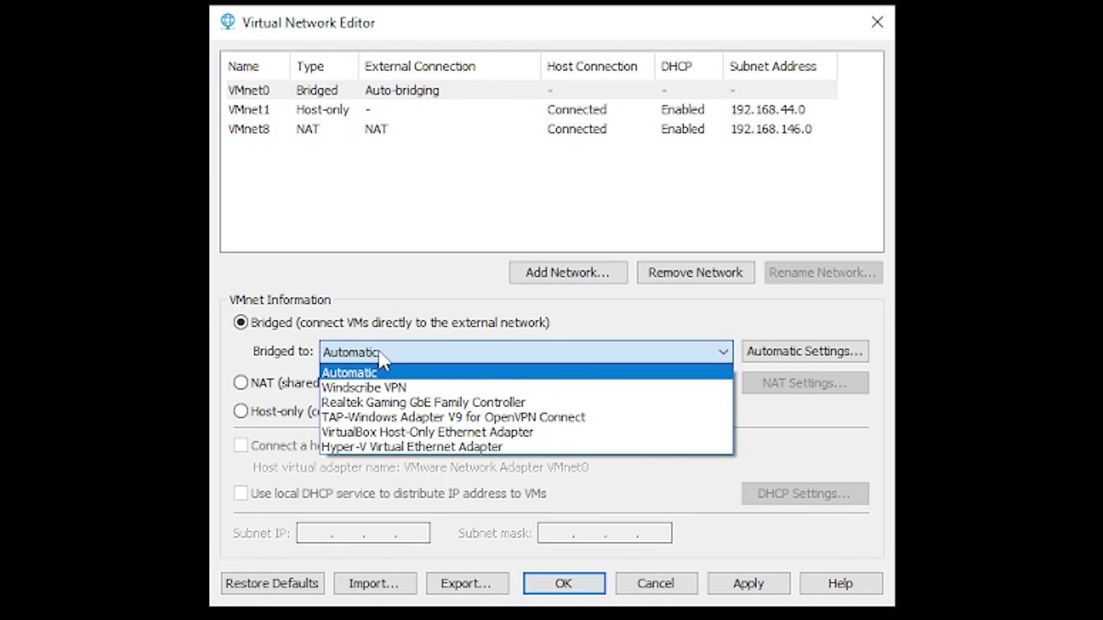
click(410, 402)
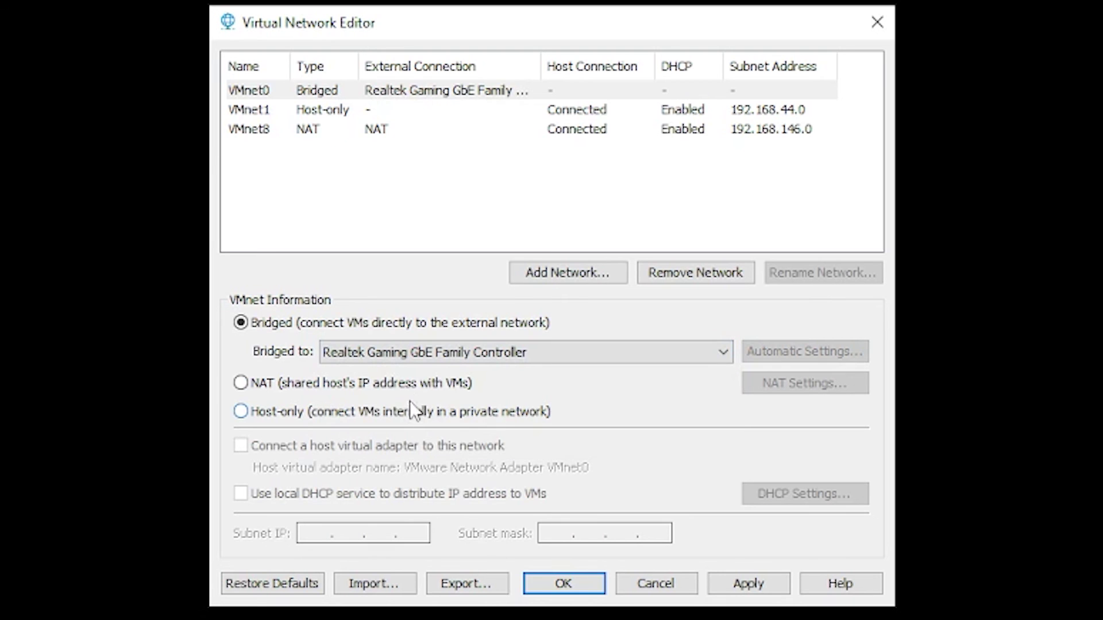
click(416, 351)
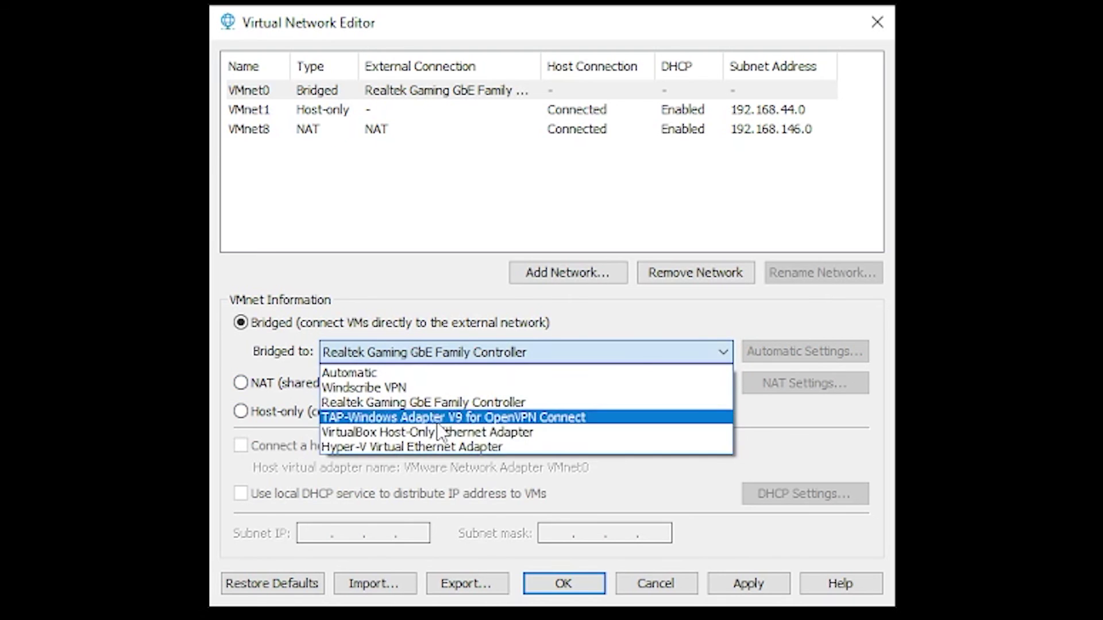
click(435, 372)
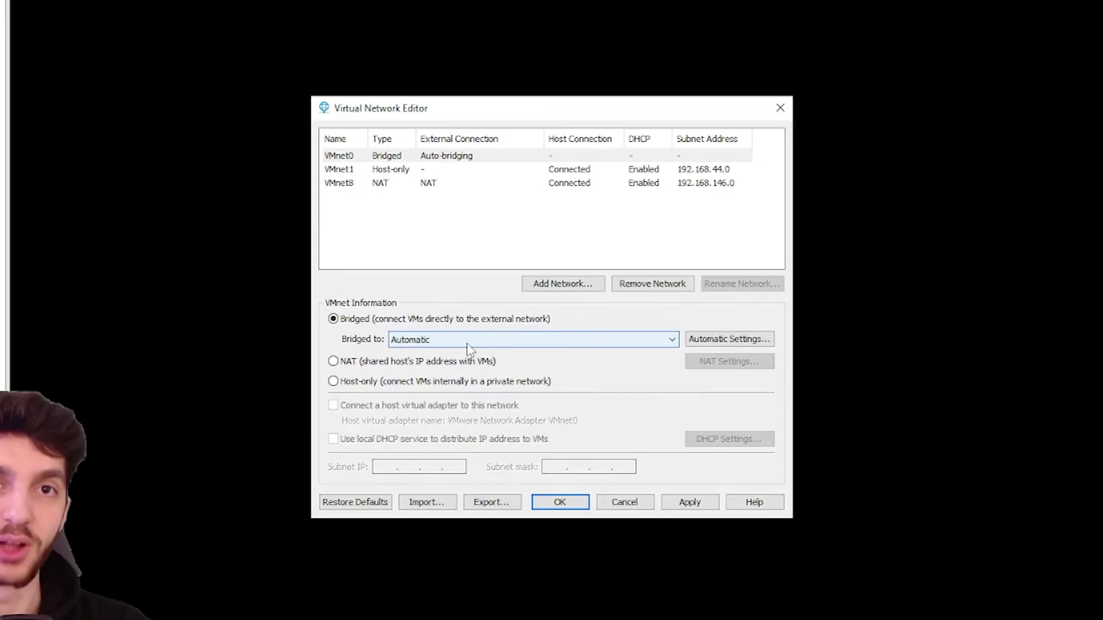